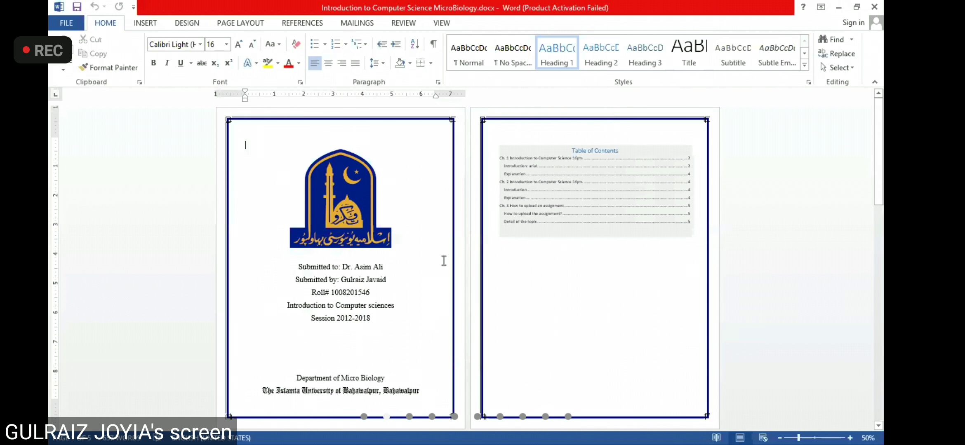
Review the document from the cover-page logo down to the Ch. 1 heading
{"action": "left_click", "coordinate": [350, 199]}
{"action": "left_click", "coordinate": [414, 236]}
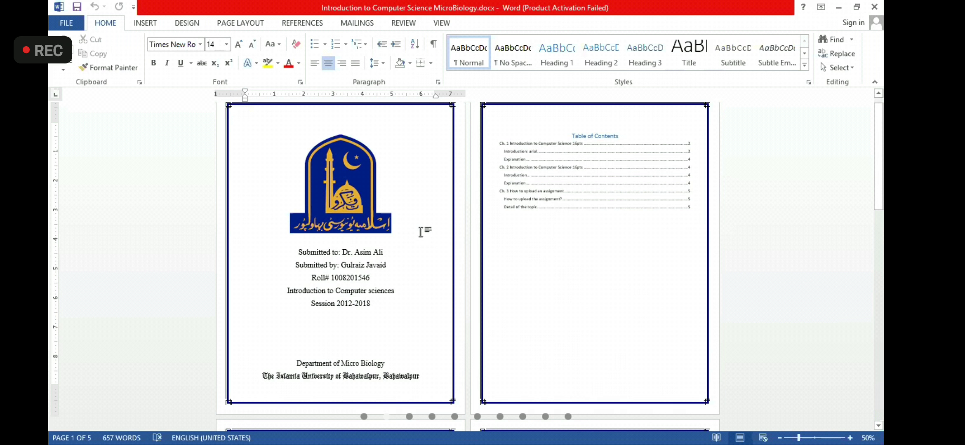
{"action": "scroll", "coordinate": [422, 232], "scroll_direction": "down", "scroll_amount": 2}
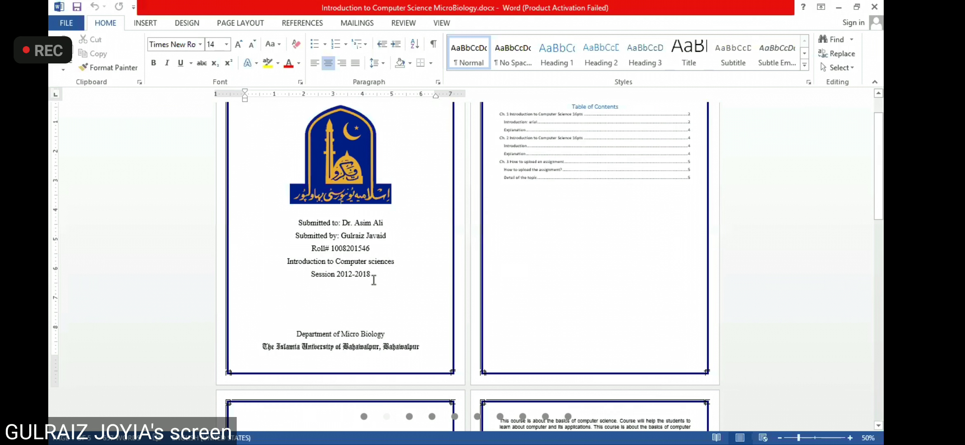
{"action": "scroll", "coordinate": [454, 291], "scroll_direction": "down", "scroll_amount": 6}
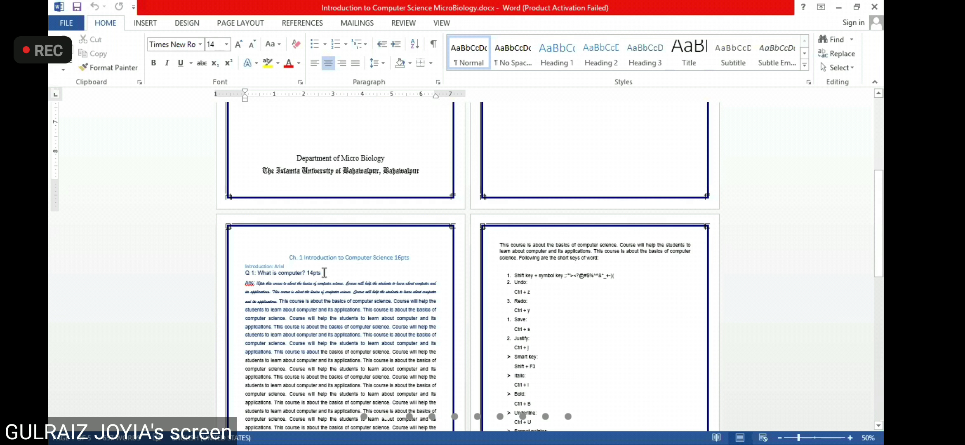
{"action": "scroll", "coordinate": [312, 263], "scroll_direction": "down", "scroll_amount": 2}
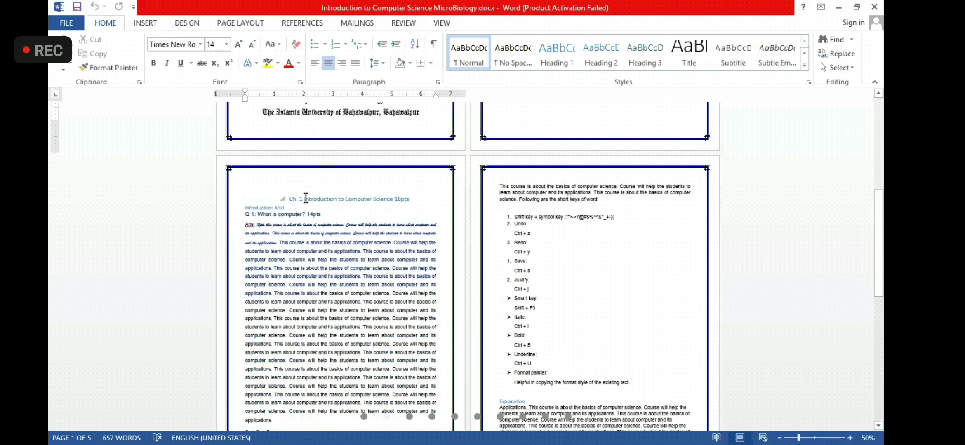
{"action": "triple_click", "coordinate": [404, 198]}
{"action": "scroll", "coordinate": [398, 287], "scroll_direction": "down", "scroll_amount": 8}
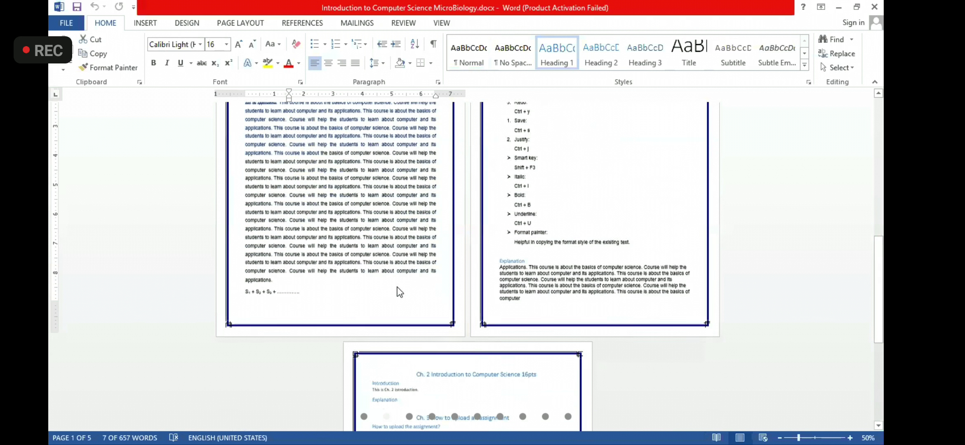
{"action": "scroll", "coordinate": [398, 286], "scroll_direction": "down", "scroll_amount": 4}
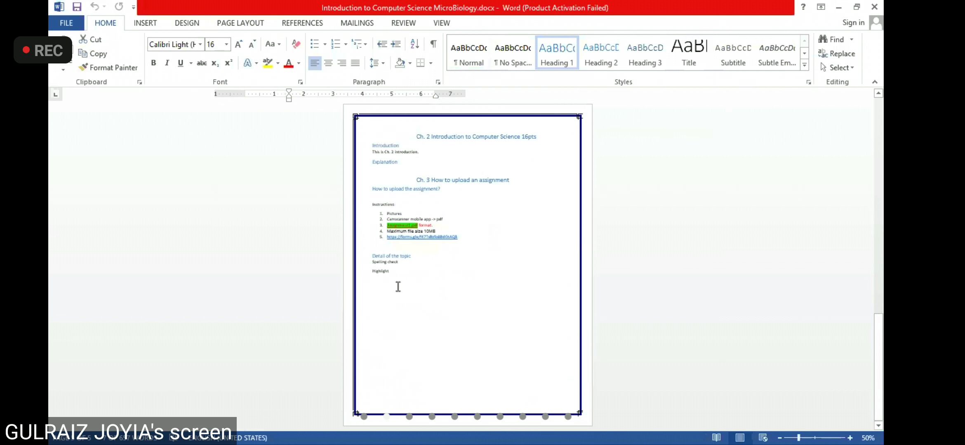
Check the spot below Highlight, then return to the cover page and deselect the logo
{"action": "left_click", "coordinate": [399, 287]}
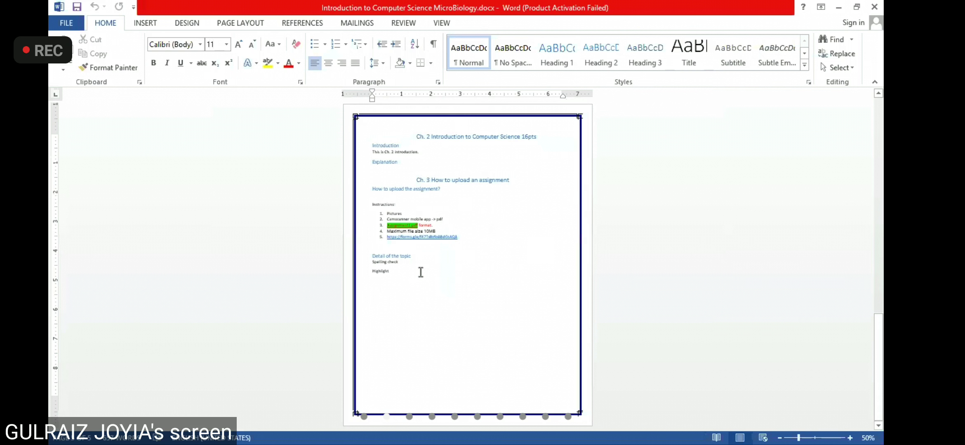
{"action": "scroll", "coordinate": [421, 272], "scroll_direction": "up", "scroll_amount": 4}
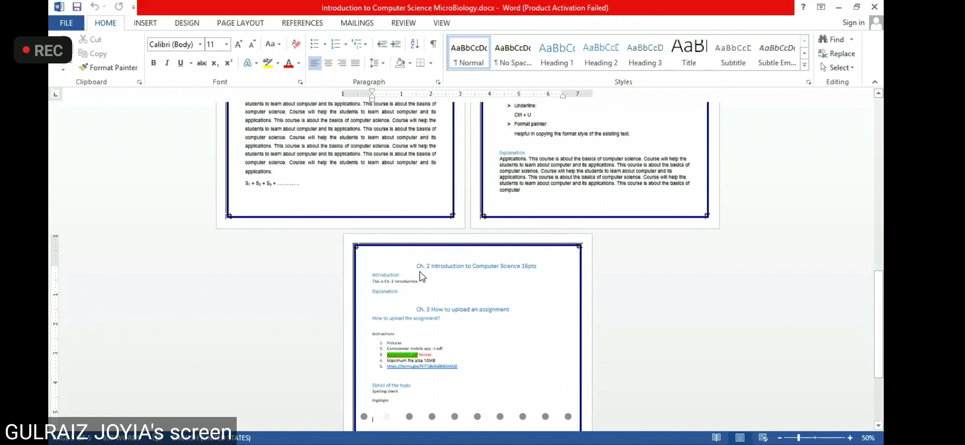
{"action": "scroll", "coordinate": [422, 277], "scroll_direction": "up", "scroll_amount": 7}
{"action": "scroll", "coordinate": [417, 270], "scroll_direction": "up", "scroll_amount": 8}
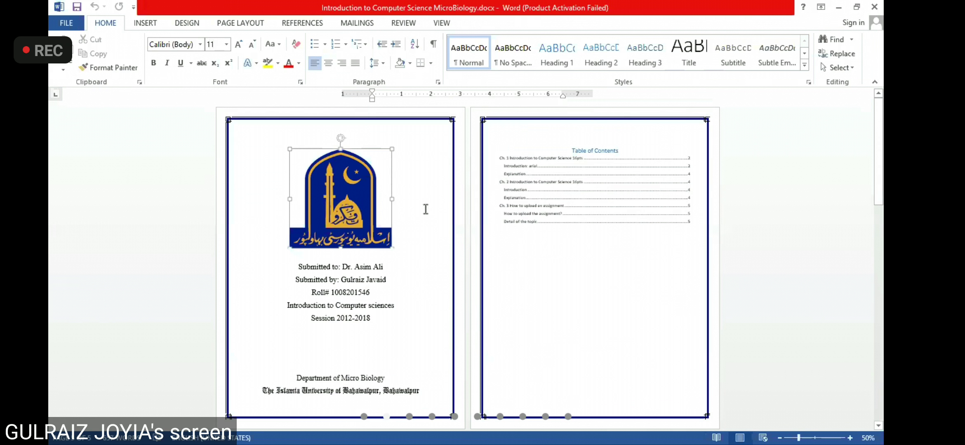
{"action": "left_click", "coordinate": [419, 214]}
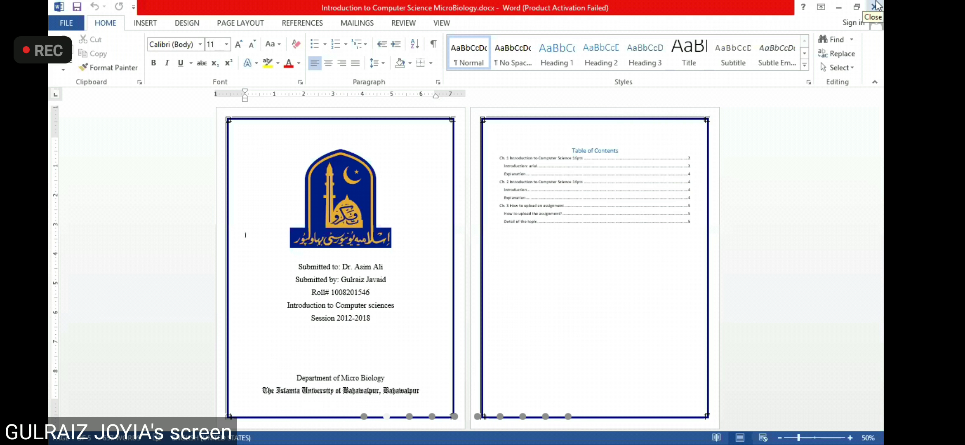
Undo an accidental indent of the Save and Justify numbered items
{"action": "scroll", "coordinate": [573, 229], "scroll_direction": "down", "scroll_amount": 10}
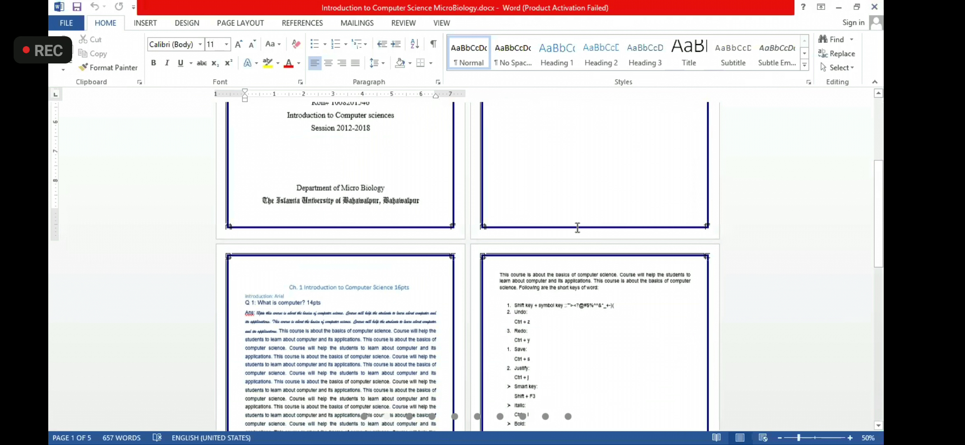
{"action": "scroll", "coordinate": [561, 225], "scroll_direction": "down", "scroll_amount": 5}
{"action": "scroll", "coordinate": [535, 223], "scroll_direction": "up", "scroll_amount": 4}
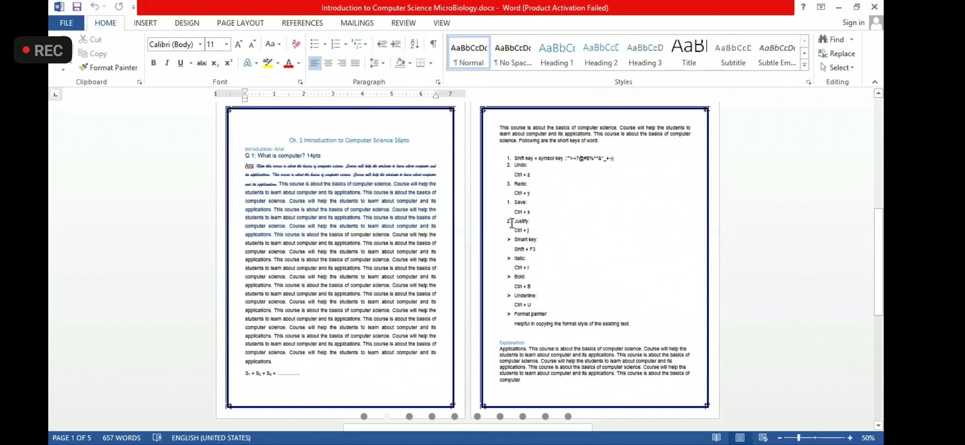
{"action": "left_click_drag", "start_coordinate": [509, 222], "coordinate": [536, 226]}
{"action": "key", "text": "ctrl+z"}
Change the arrow-bulleted shortcut items to checkmark bullets from the Bullet Library
{"action": "left_click", "coordinate": [509, 239]}
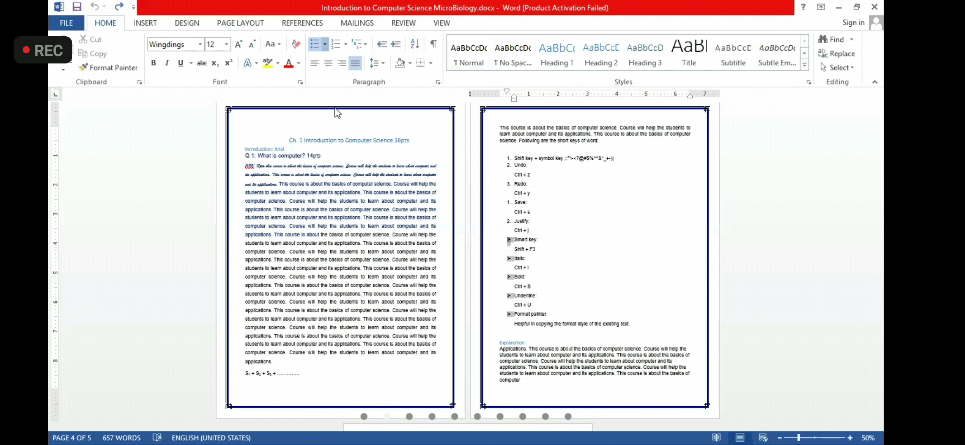
{"action": "left_click", "coordinate": [351, 119]}
{"action": "left_click", "coordinate": [569, 269]}
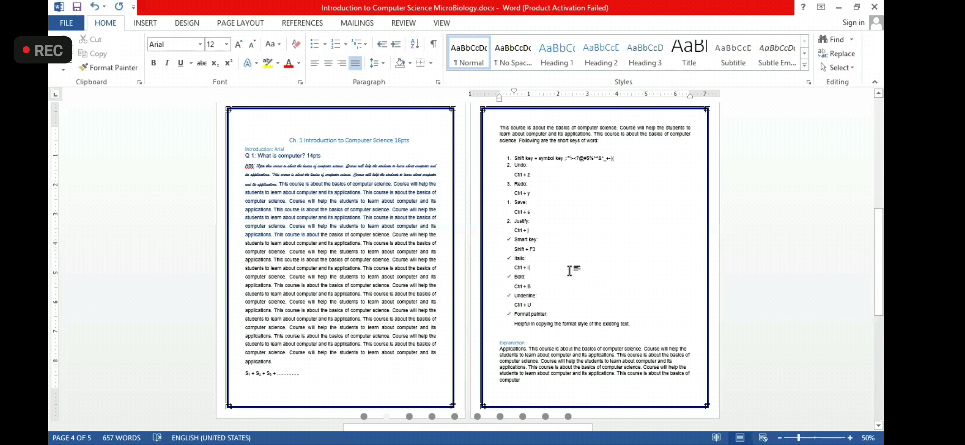
{"action": "scroll", "coordinate": [568, 266], "scroll_direction": "down", "scroll_amount": 5}
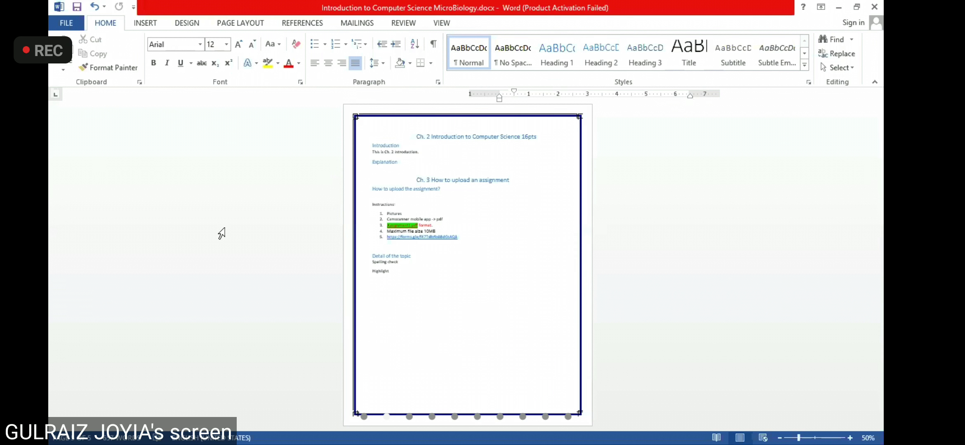
Insert the timetable PNG from the Desktop on a new empty line after 'Highlight'
{"action": "left_click", "coordinate": [394, 276]}
{"action": "key", "text": "Return"}
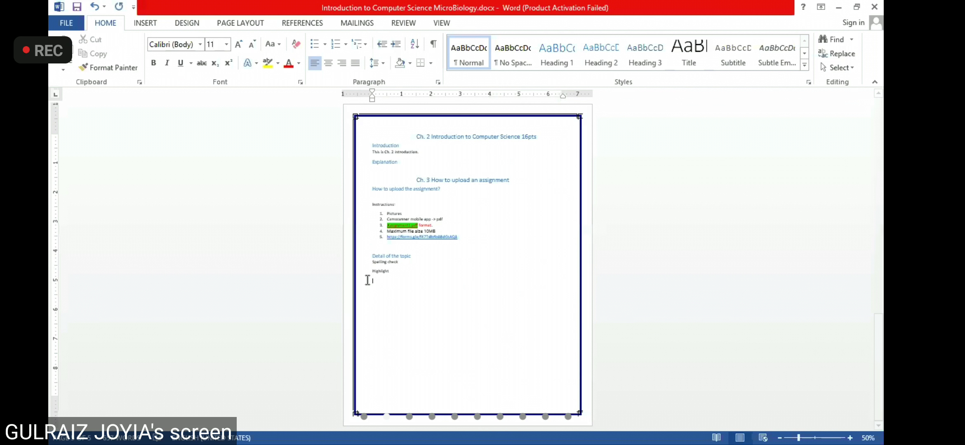
{"action": "scroll", "coordinate": [185, 80], "scroll_direction": "down", "scroll_amount": 1}
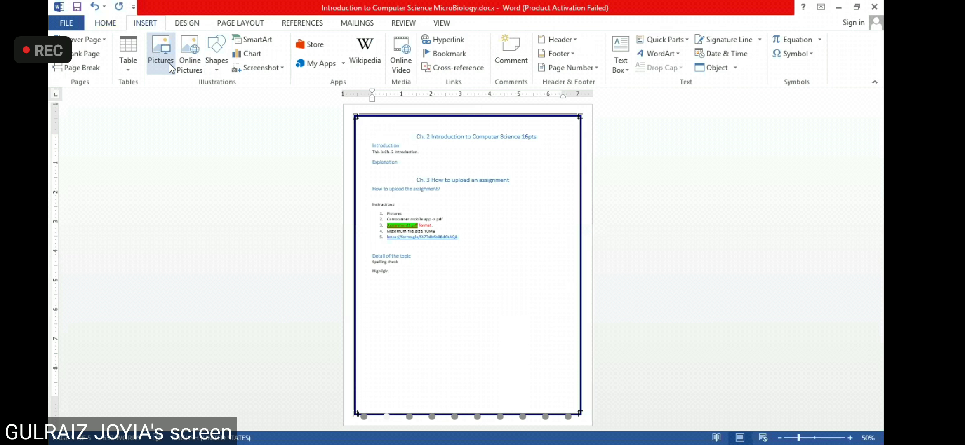
{"action": "left_click", "coordinate": [161, 51]}
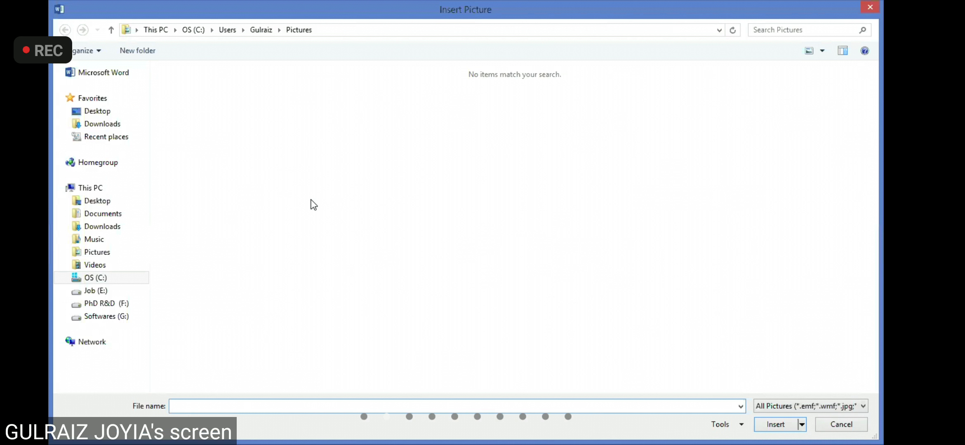
{"action": "left_click", "coordinate": [88, 109]}
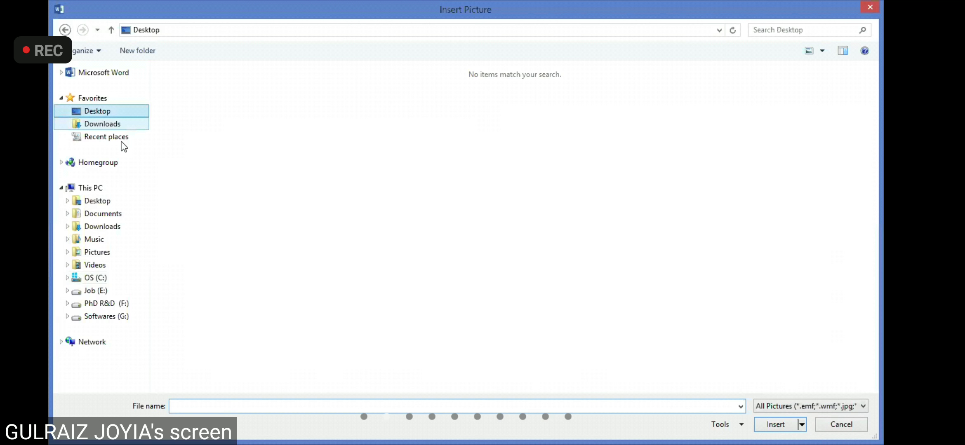
{"action": "double_click", "coordinate": [664, 158]}
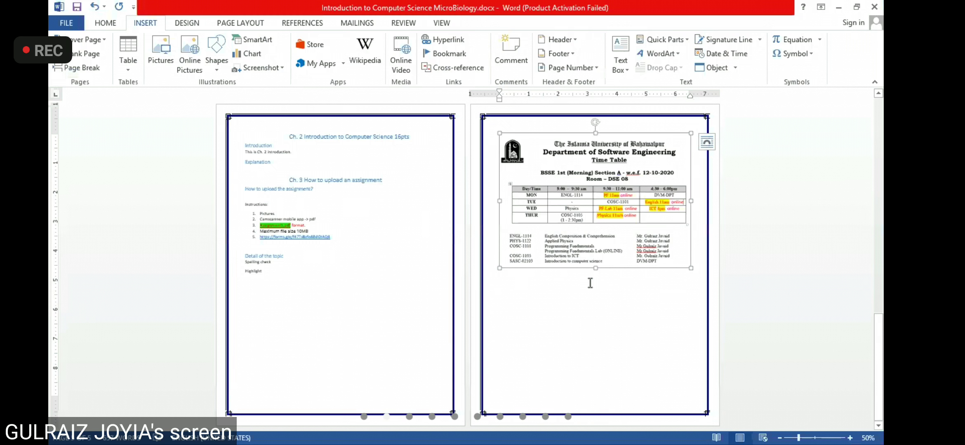
Shrink the timetable picture to 2.96 by 4.19 inches, then undo that resize
{"action": "left_click", "coordinate": [596, 285]}
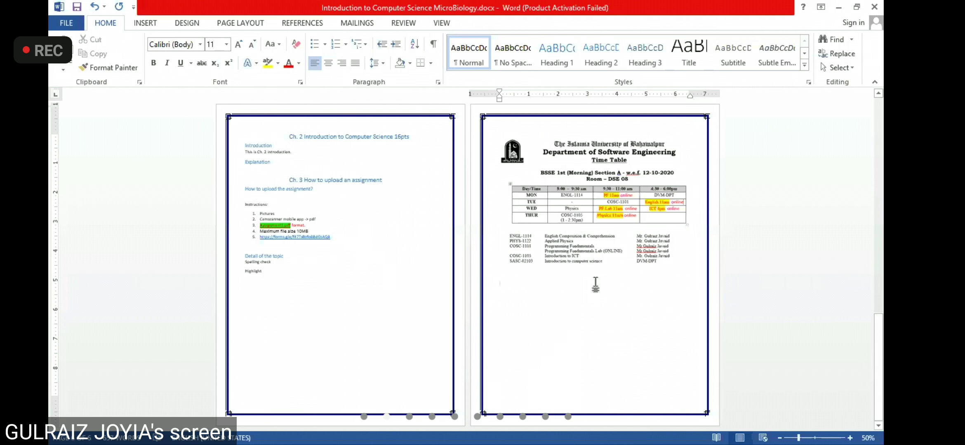
{"action": "left_click", "coordinate": [588, 230]}
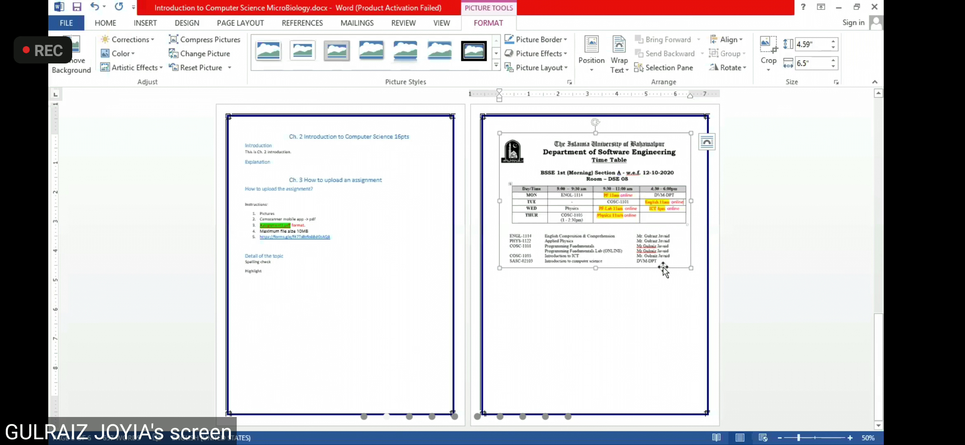
{"action": "left_click_drag", "start_coordinate": [691, 268], "coordinate": [624, 225]}
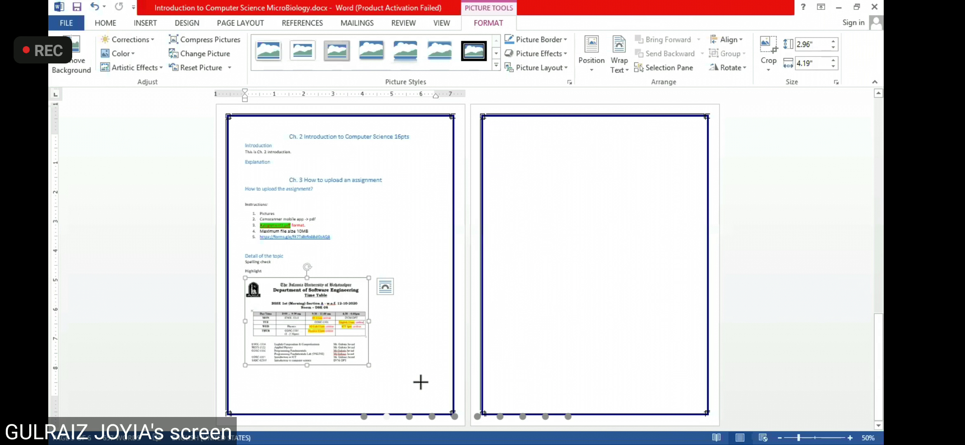
{"action": "key", "text": "ctrl+z"}
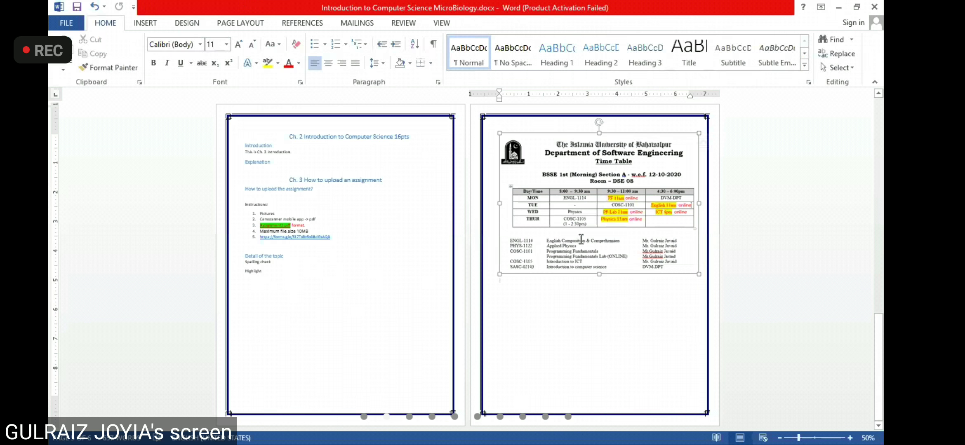
Collapse the ribbon, then pin it so the Picture Tools options stay visible
{"action": "left_click", "coordinate": [486, 28]}
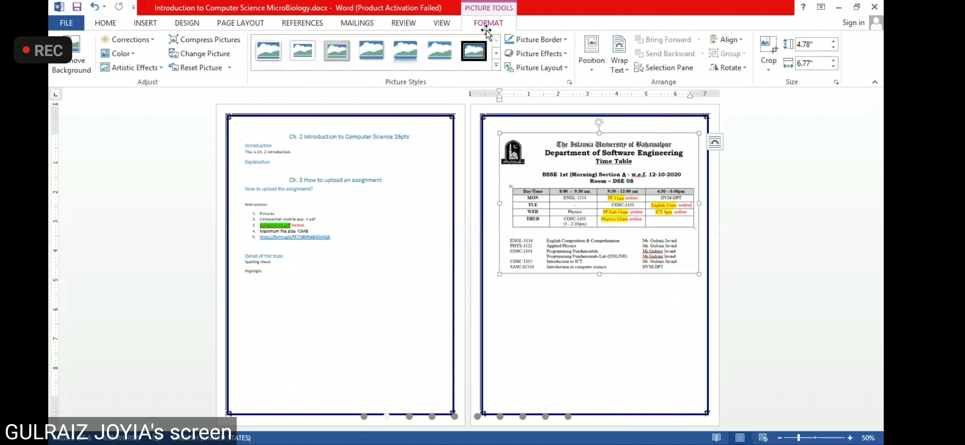
{"action": "double_click", "coordinate": [486, 25]}
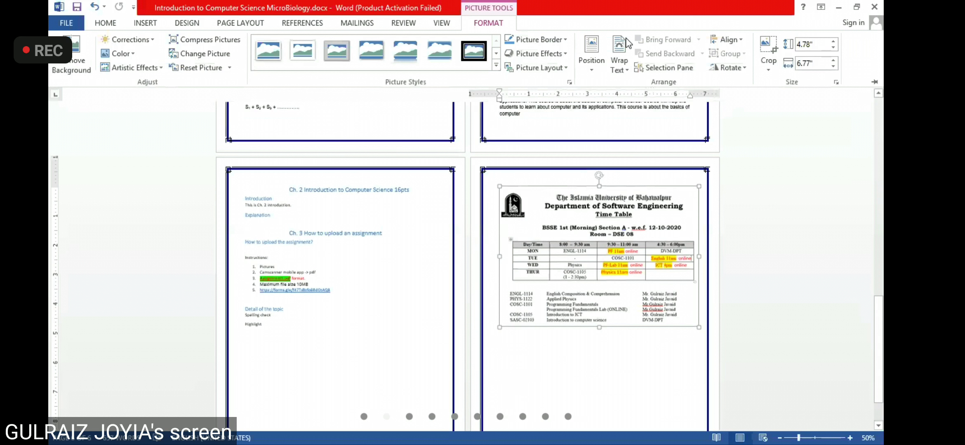
{"action": "left_click", "coordinate": [491, 23]}
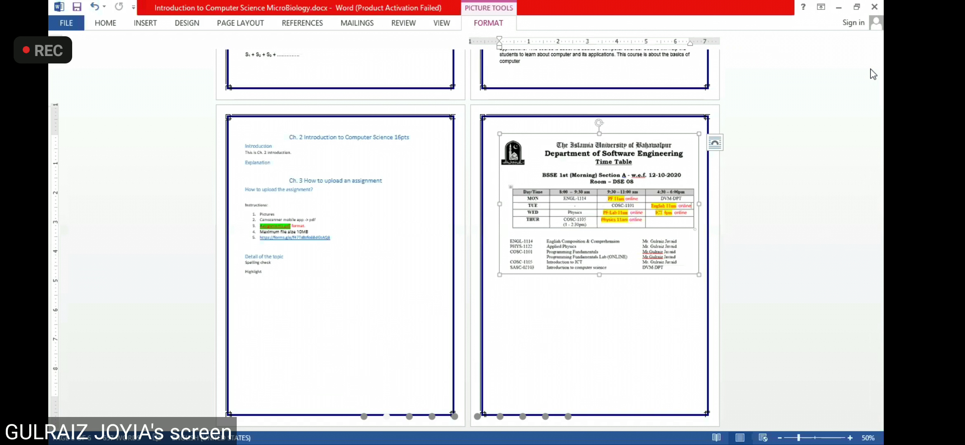
{"action": "left_click", "coordinate": [873, 81]}
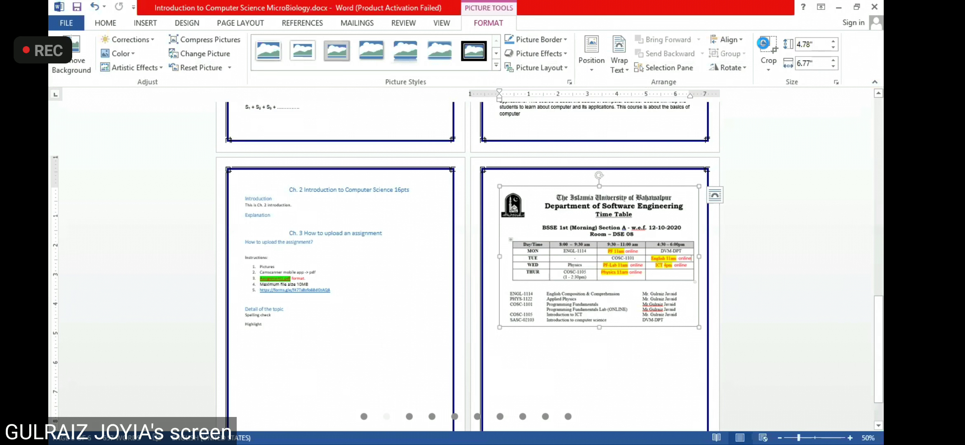
{"action": "left_click", "coordinate": [765, 45]}
Crop the right side and the bottom off the timetable picture
{"action": "left_click_drag", "start_coordinate": [697, 257], "coordinate": [585, 258]}
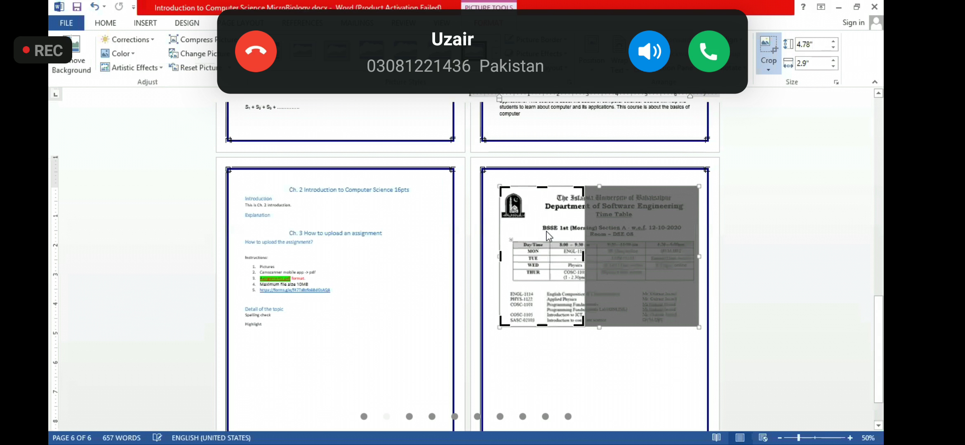
{"action": "left_click_drag", "start_coordinate": [541, 325], "coordinate": [541, 231]}
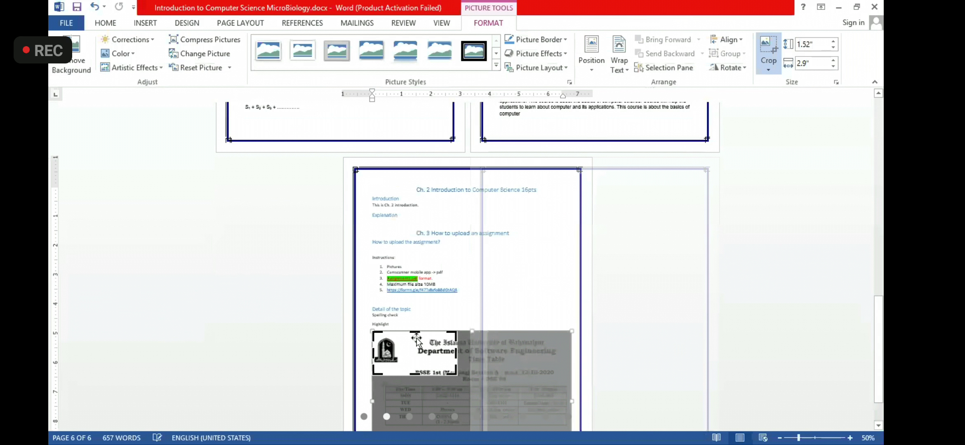
{"action": "scroll", "coordinate": [416, 340], "scroll_direction": "down", "scroll_amount": 1}
{"action": "left_click", "coordinate": [768, 46]}
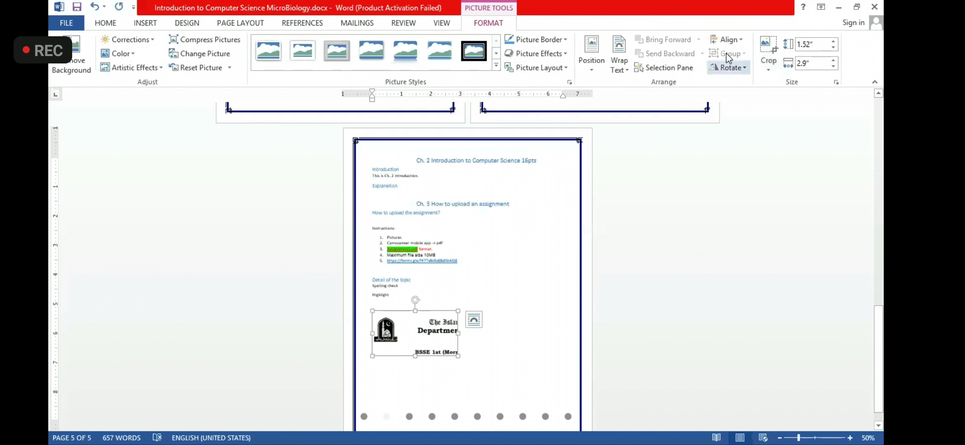
Widen the crop to reveal most of the timetable and apply it
{"action": "left_click", "coordinate": [768, 51]}
{"action": "scroll", "coordinate": [454, 329], "scroll_direction": "down", "scroll_amount": 1}
{"action": "left_click_drag", "start_coordinate": [454, 329], "coordinate": [547, 391]}
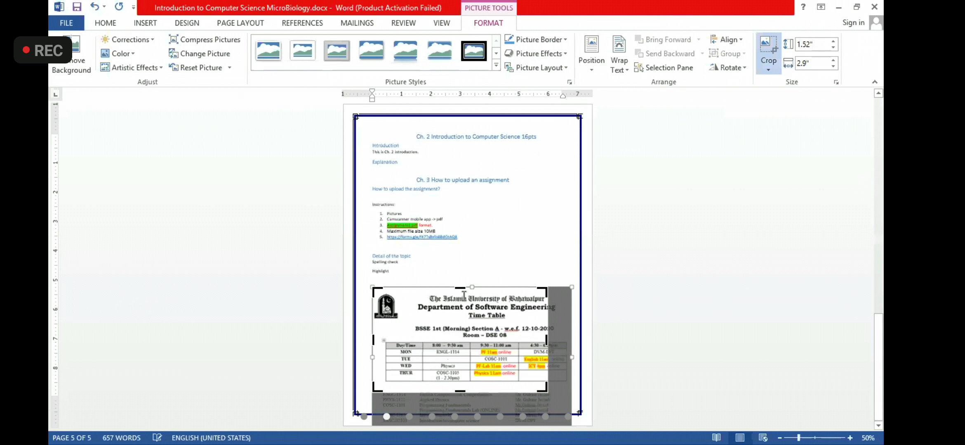
{"action": "left_click", "coordinate": [463, 296]}
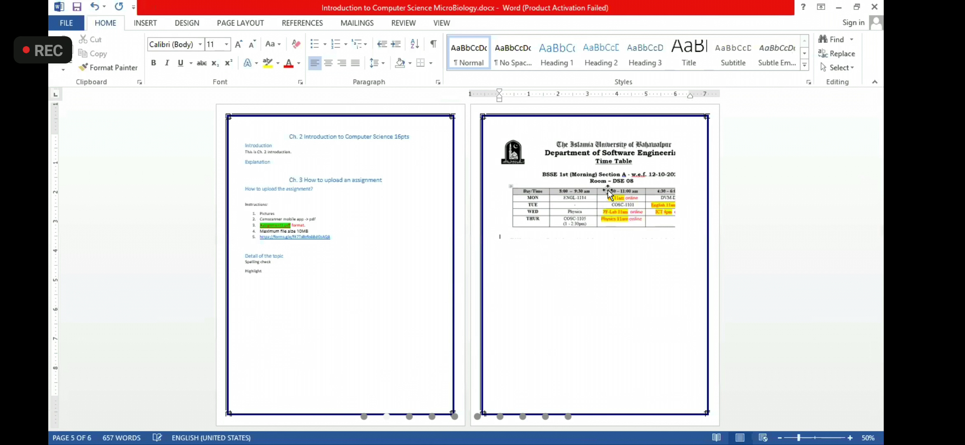
Crop the logo strip off the left side of the page-6 timetable picture
{"action": "left_click", "coordinate": [628, 154]}
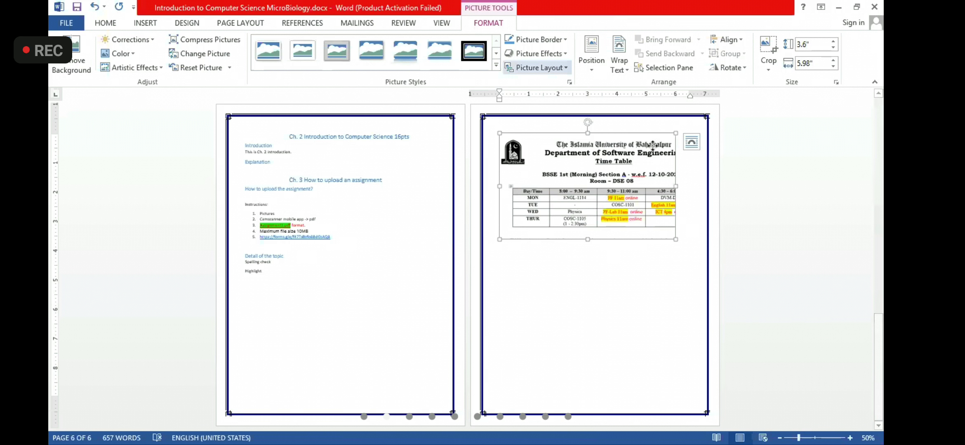
{"action": "left_click", "coordinate": [768, 45]}
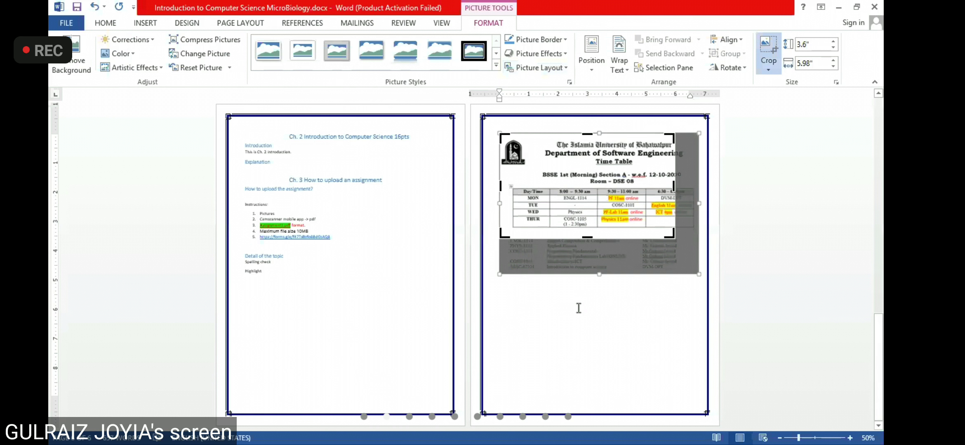
{"action": "left_click_drag", "start_coordinate": [500, 186], "coordinate": [554, 328]}
{"action": "left_click", "coordinate": [574, 294]}
Drag the cropped timetable picture up onto page 5, just below 'Highlight'
{"action": "left_click_drag", "start_coordinate": [619, 202], "coordinate": [601, 238]}
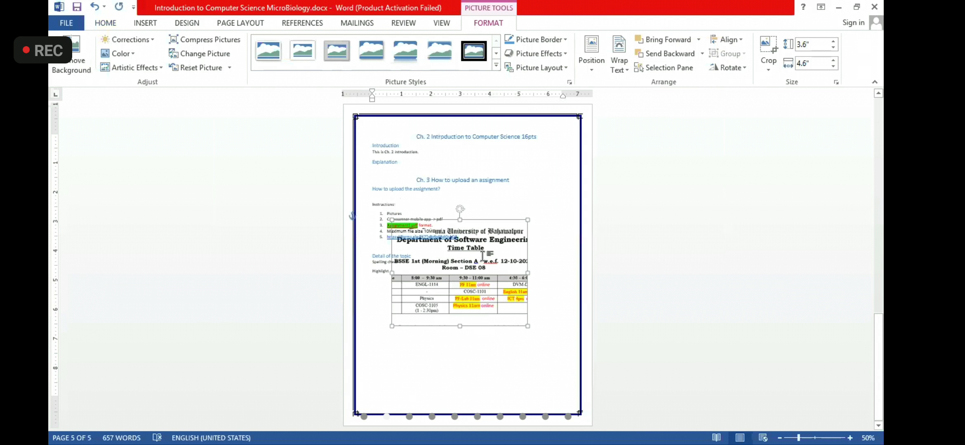
{"action": "left_click", "coordinate": [455, 251]}
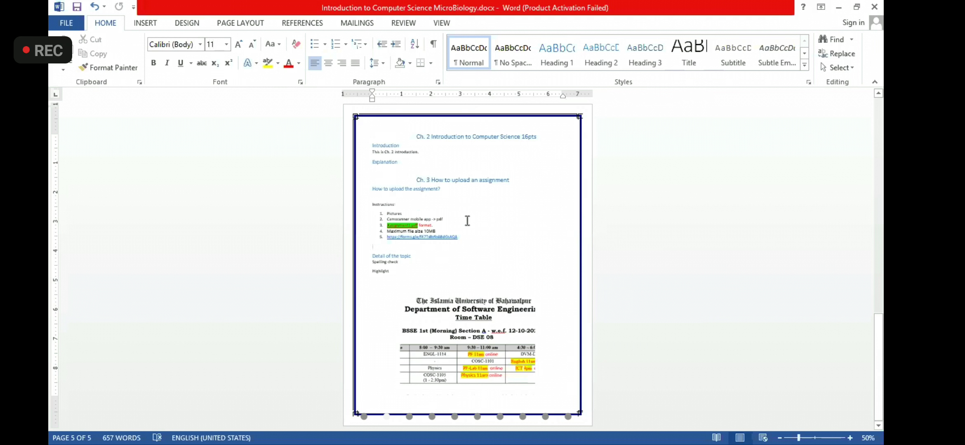
{"action": "scroll", "coordinate": [467, 223], "scroll_direction": "up", "scroll_amount": 2}
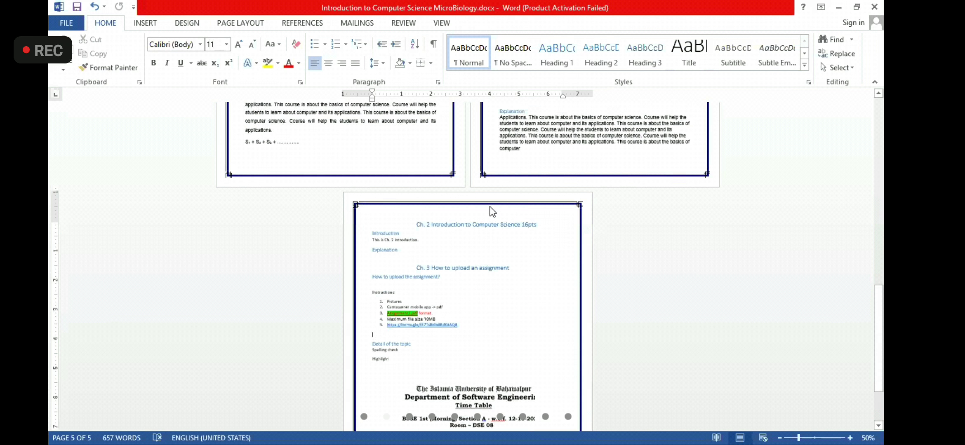
Zoom through 40%, 30%, 100% and down to 10% to view all five pages
{"action": "left_click", "coordinate": [779, 438]}
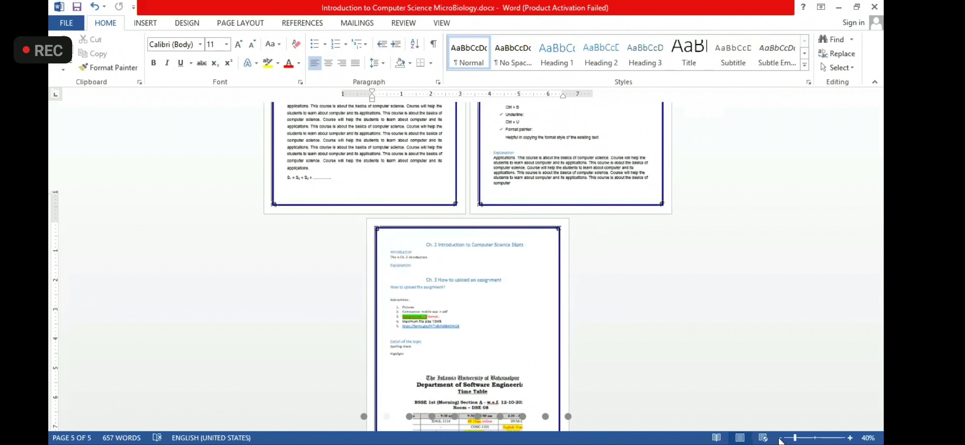
{"action": "scroll", "coordinate": [455, 292], "scroll_direction": "down", "scroll_amount": 1}
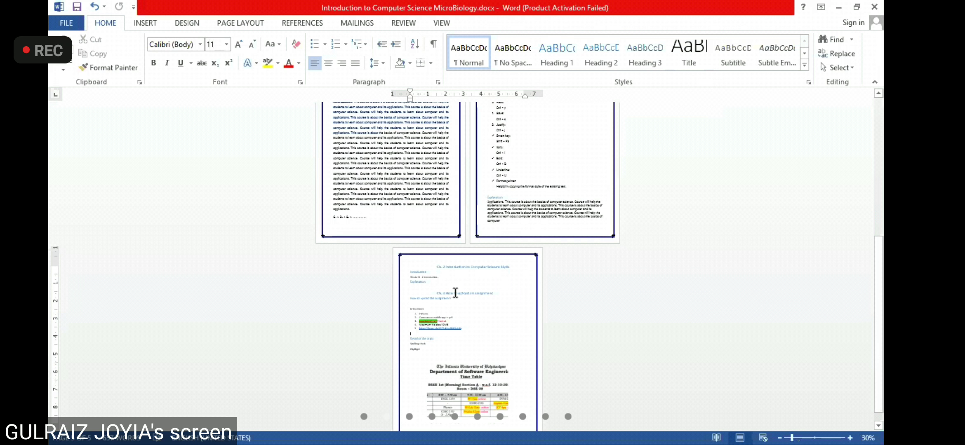
{"action": "scroll", "coordinate": [455, 293], "scroll_direction": "up", "scroll_amount": 1}
{"action": "scroll", "coordinate": [455, 293], "scroll_direction": "down", "scroll_amount": 1}
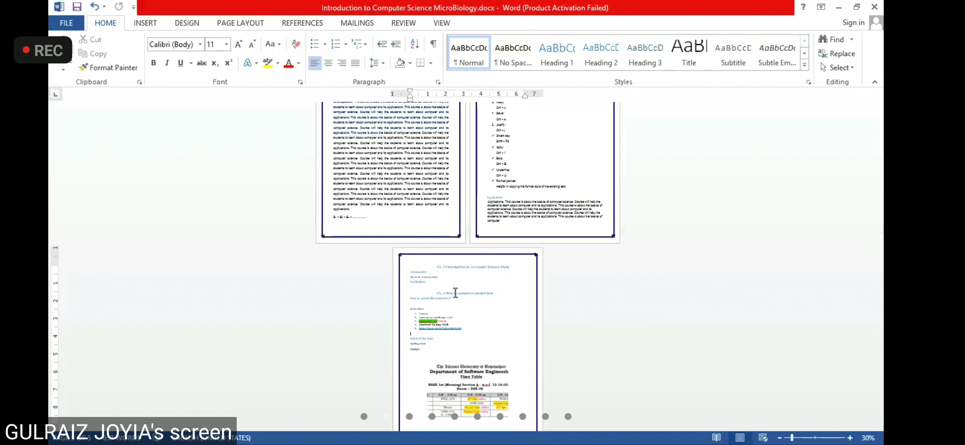
{"action": "scroll", "coordinate": [455, 293], "scroll_direction": "up", "scroll_amount": 3, "text": "ctrl"}
{"action": "scroll", "coordinate": [455, 293], "scroll_direction": "up", "scroll_amount": 1, "text": "ctrl"}
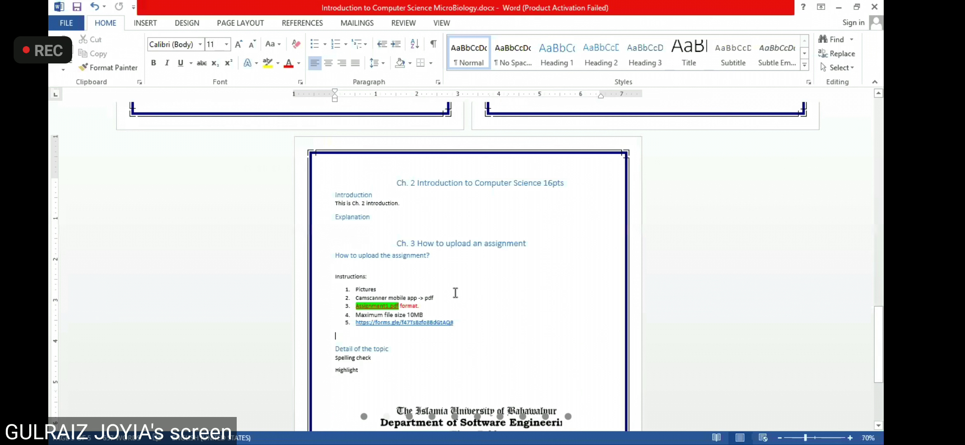
{"action": "scroll", "coordinate": [455, 293], "scroll_direction": "up", "scroll_amount": 3, "text": "ctrl"}
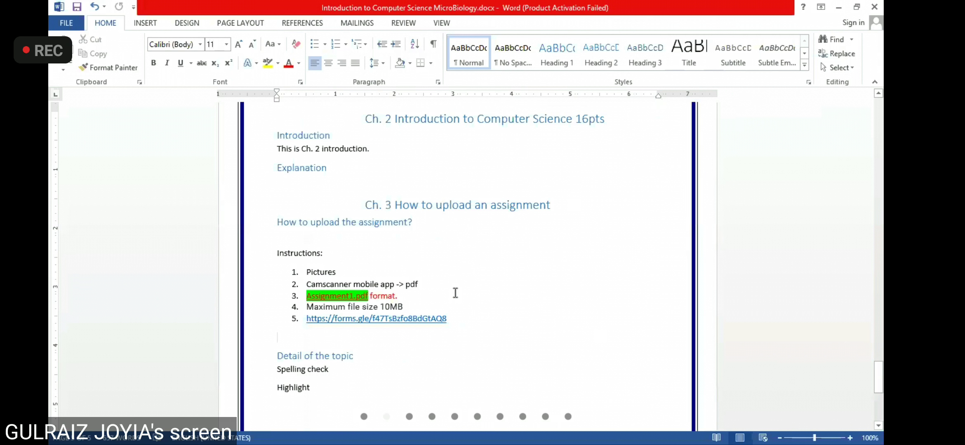
{"action": "scroll", "coordinate": [455, 293], "scroll_direction": "down", "scroll_amount": 6, "text": "ctrl"}
{"action": "scroll", "coordinate": [455, 293], "scroll_direction": "down", "scroll_amount": 3, "text": "ctrl"}
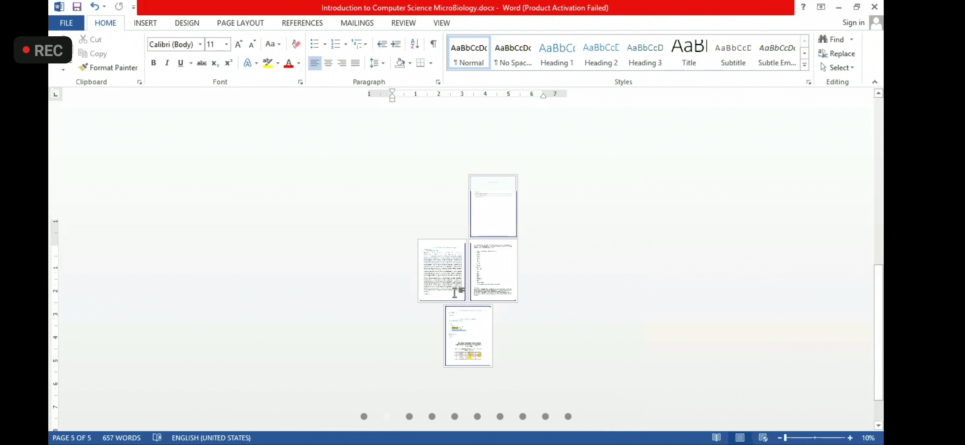
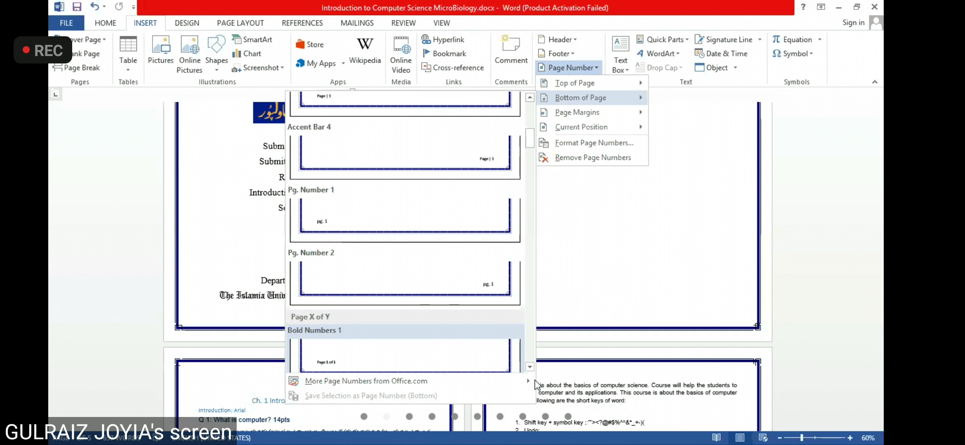
Browse the Bottom of Page page-number styles, then close them with Esc and leave the footer
{"action": "left_click", "coordinate": [530, 367]}
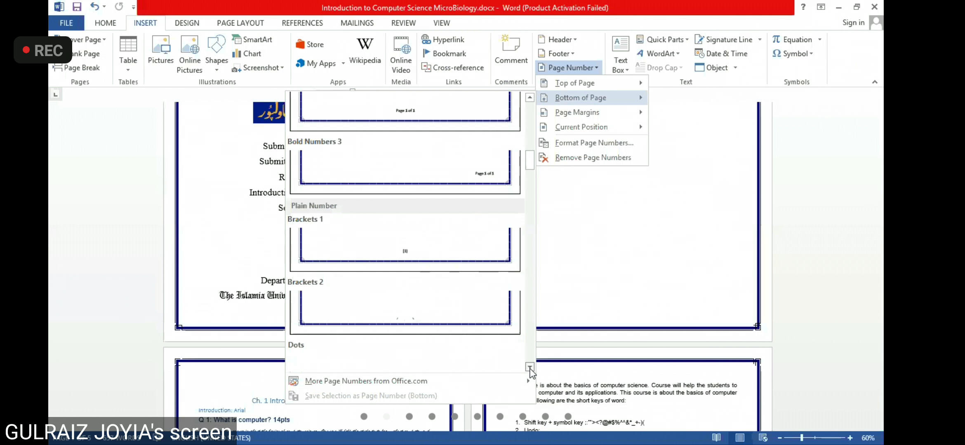
{"action": "left_click", "coordinate": [530, 367]}
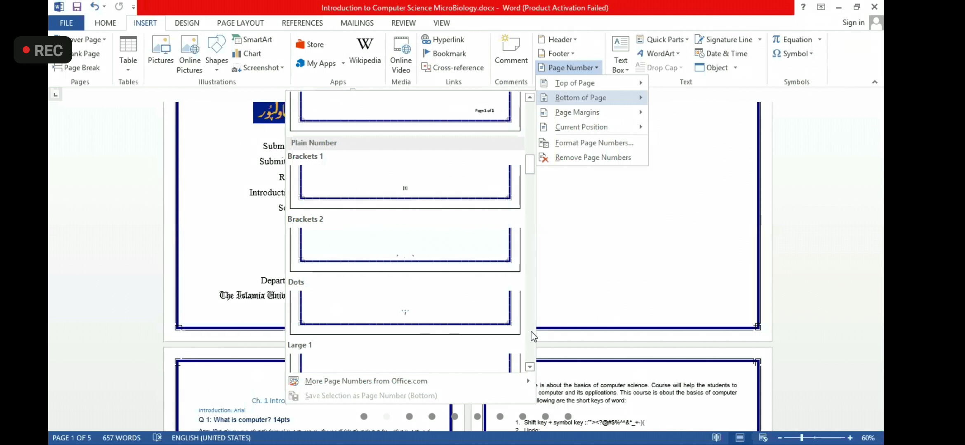
{"action": "scroll", "coordinate": [527, 340], "scroll_direction": "up", "scroll_amount": 3}
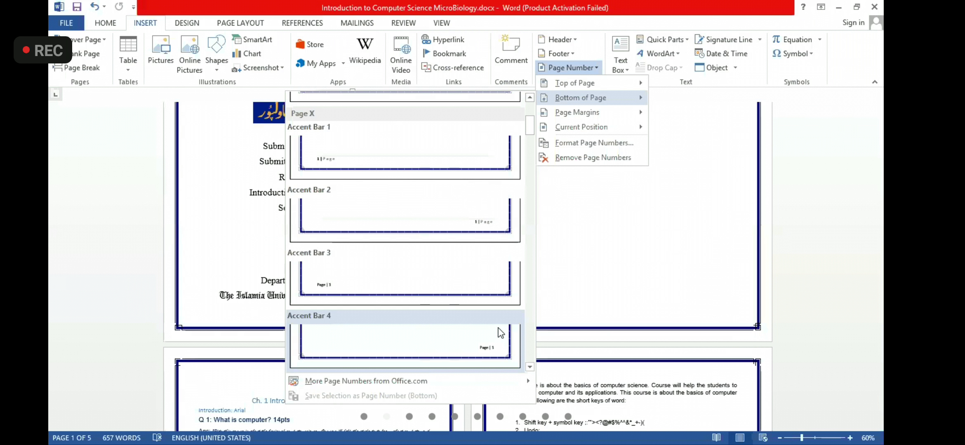
{"action": "scroll", "coordinate": [494, 314], "scroll_direction": "down", "scroll_amount": 3}
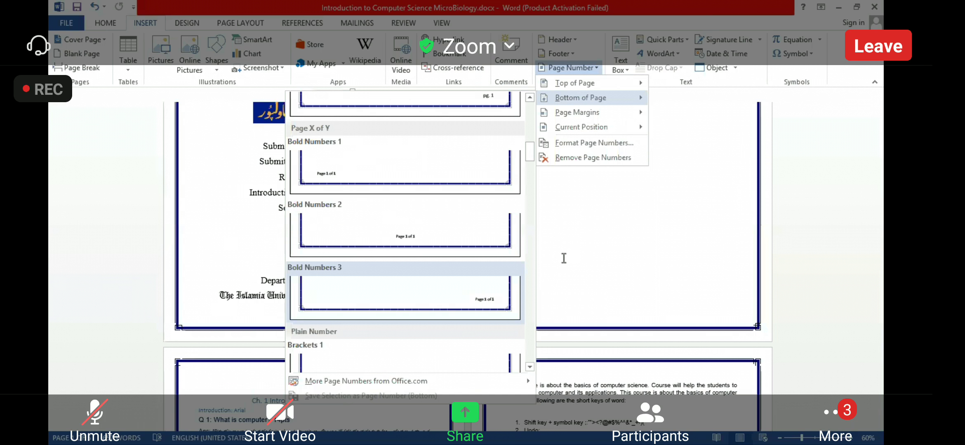
{"action": "key", "text": "Escape"}
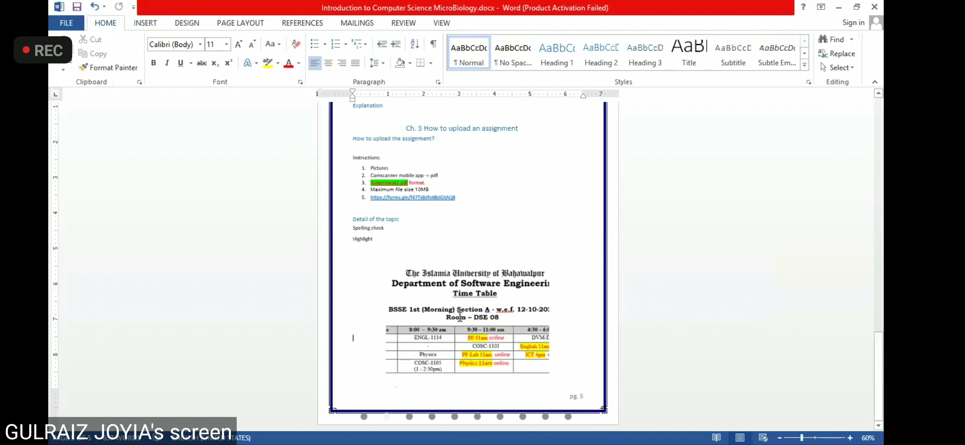
Scroll back up to pages 1–2 and place the cursor on page 2
{"action": "scroll", "coordinate": [459, 316], "scroll_direction": "up", "scroll_amount": 5}
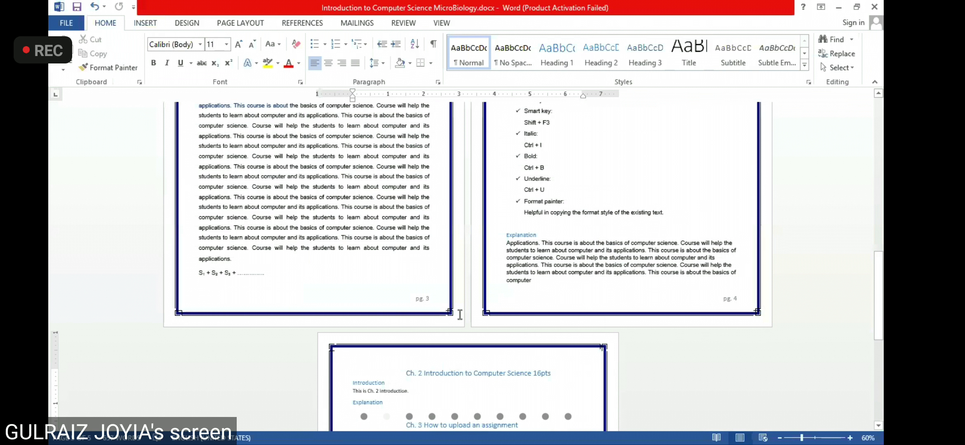
{"action": "scroll", "coordinate": [460, 315], "scroll_direction": "up", "scroll_amount": 3}
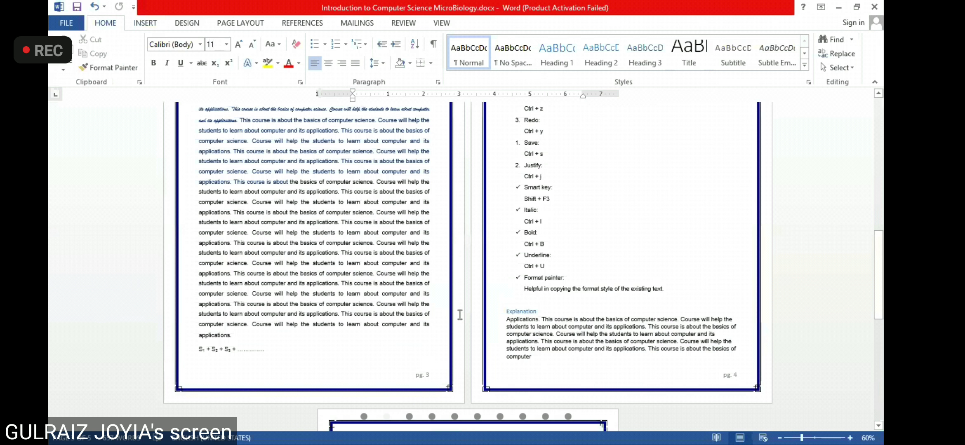
{"action": "scroll", "coordinate": [610, 317], "scroll_direction": "up", "scroll_amount": 10}
{"action": "scroll", "coordinate": [613, 313], "scroll_direction": "up", "scroll_amount": 5}
{"action": "scroll", "coordinate": [616, 313], "scroll_direction": "down", "scroll_amount": 4}
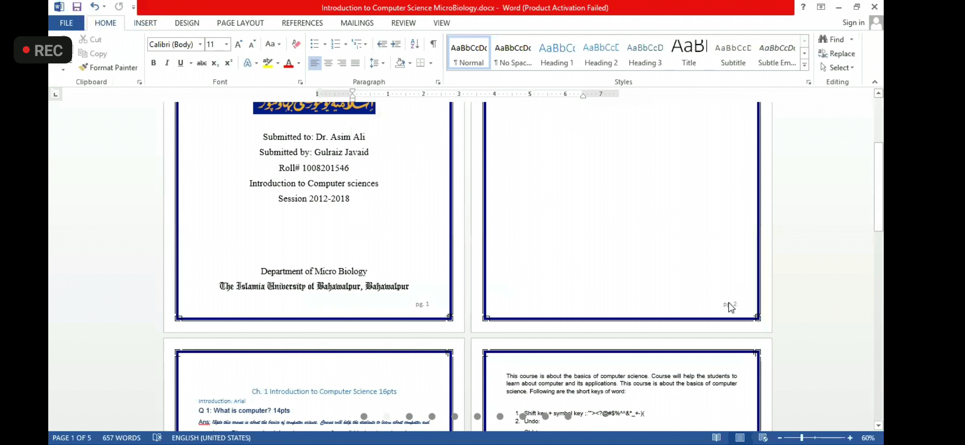
{"action": "left_click", "coordinate": [694, 310]}
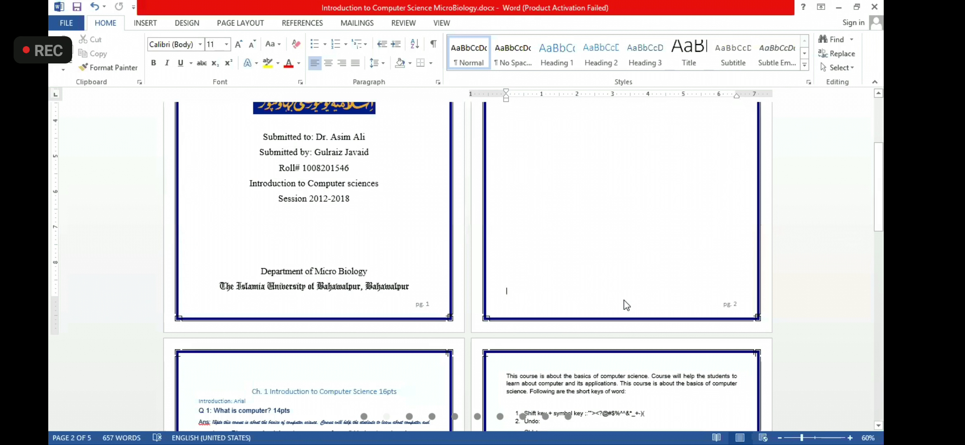
Open the page-2 footer and try centered, tabbed and left alignment for the page number
{"action": "double_click", "coordinate": [639, 330]}
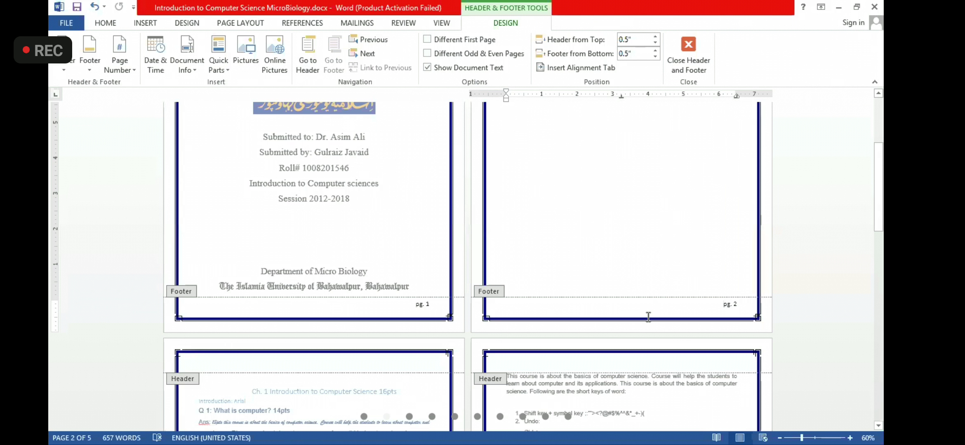
{"action": "left_click", "coordinate": [640, 312]}
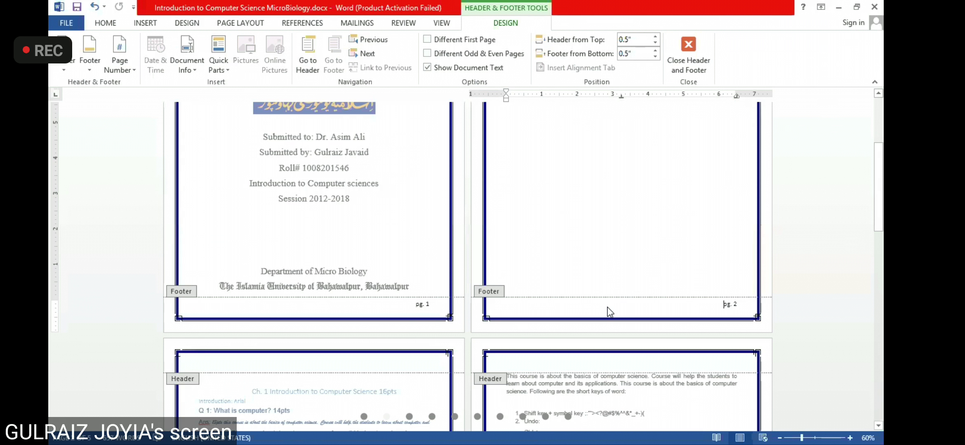
{"action": "left_click", "coordinate": [608, 307]}
{"action": "key", "text": "ctrl+e"}
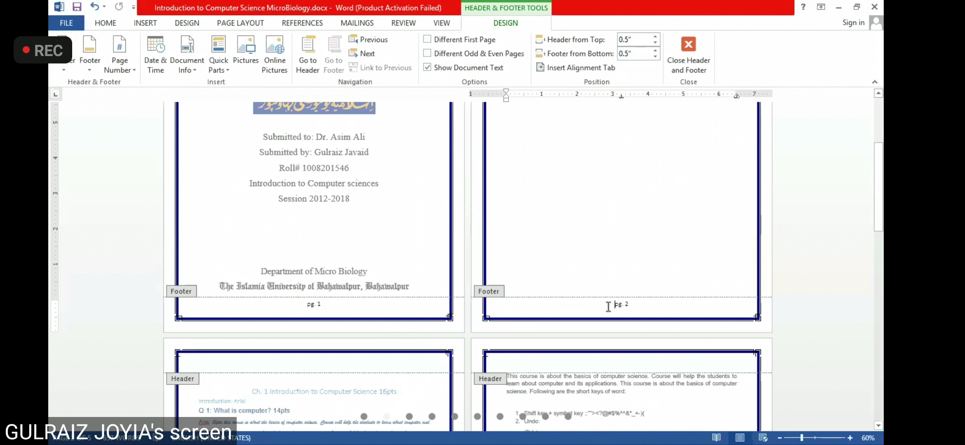
{"action": "key", "text": "ctrl+l"}
{"action": "key", "text": "Tab"}
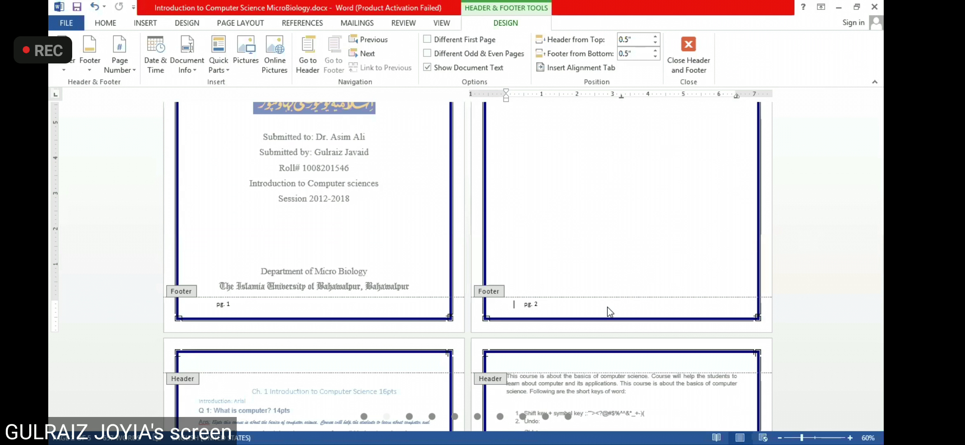
{"action": "key", "text": "ctrl+z"}
{"action": "key", "text": "ctrl+e"}
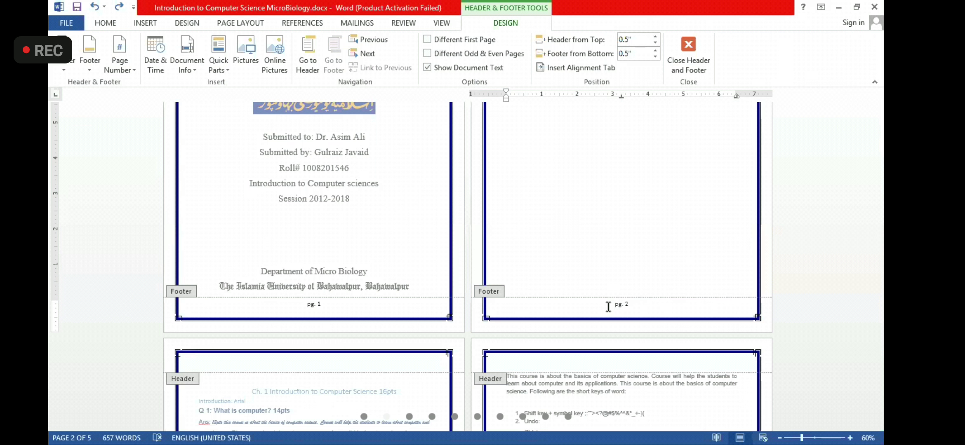
{"action": "key", "text": "ctrl+l"}
Type 'Prepared by:' and the author's name before the page number, then exit the footer
{"action": "type", "text": "P"}
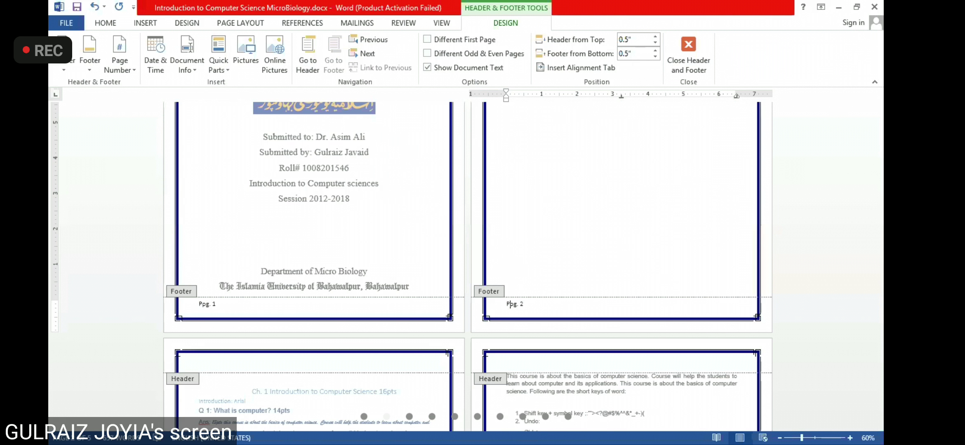
{"action": "type", "text": "repared by: Gulraiz"}
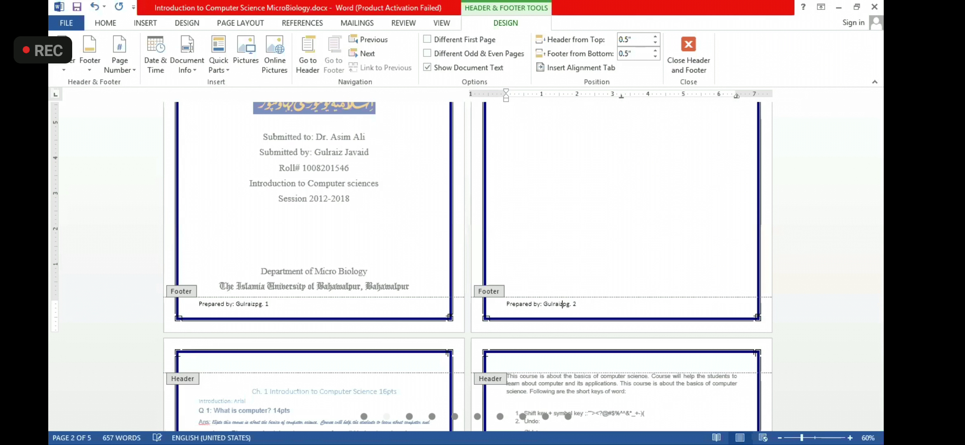
{"action": "key", "text": "Tab"}
{"action": "key", "text": "Tab"}
{"action": "key", "text": "Tab"}
{"action": "key", "text": "Tab"}
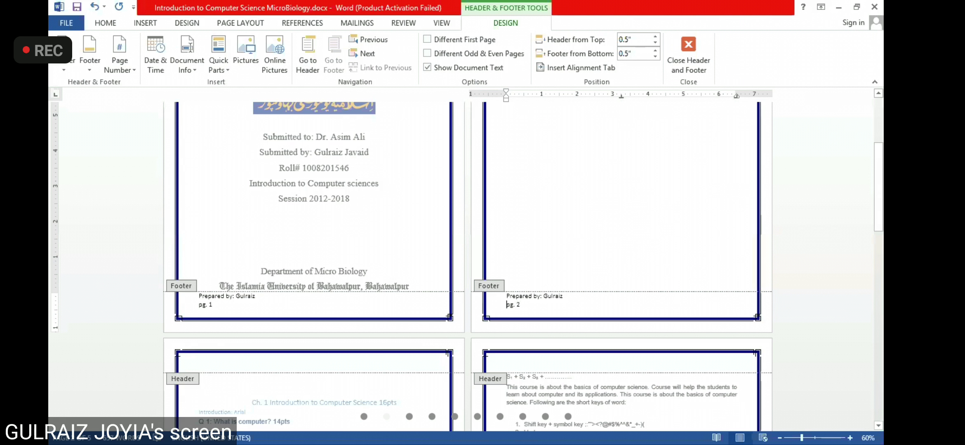
{"action": "key", "text": "BackSpace"}
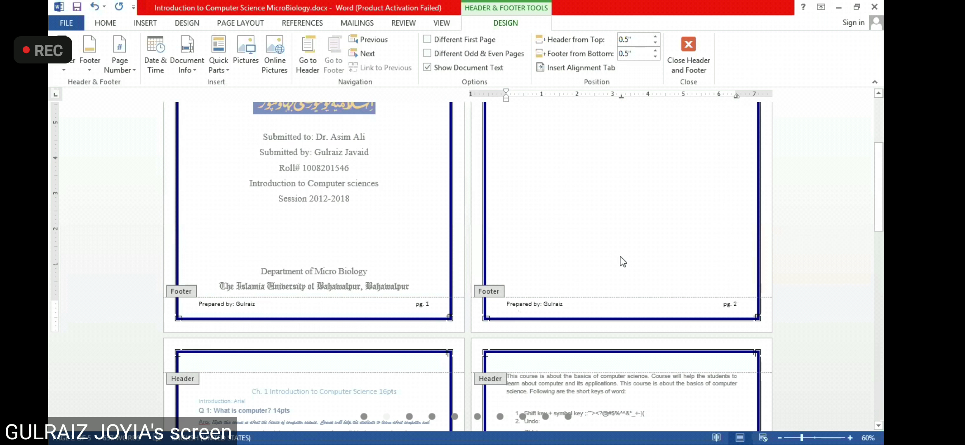
{"action": "key", "text": "Escape"}
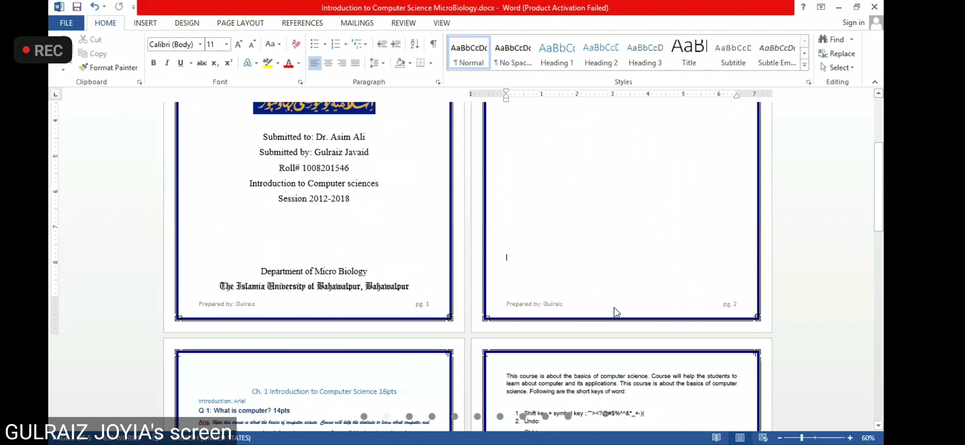
Open the page header for editing and center its line
{"action": "scroll", "coordinate": [621, 153], "scroll_direction": "up", "scroll_amount": 3}
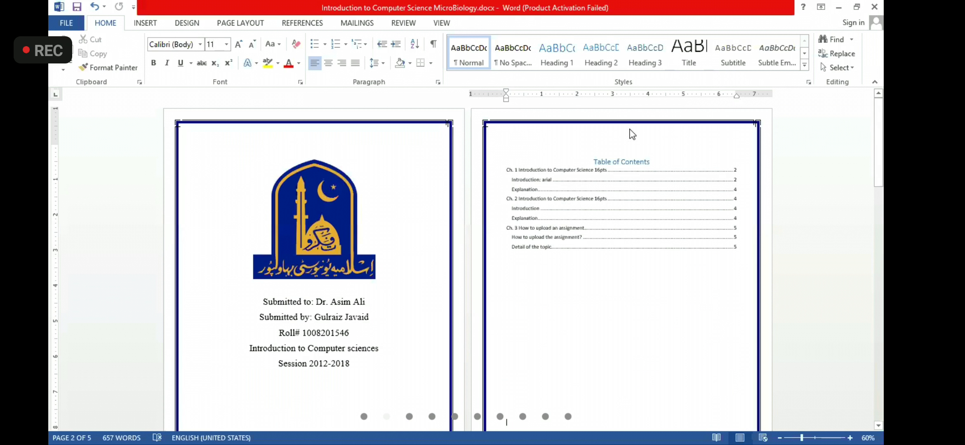
{"action": "double_click", "coordinate": [630, 130]}
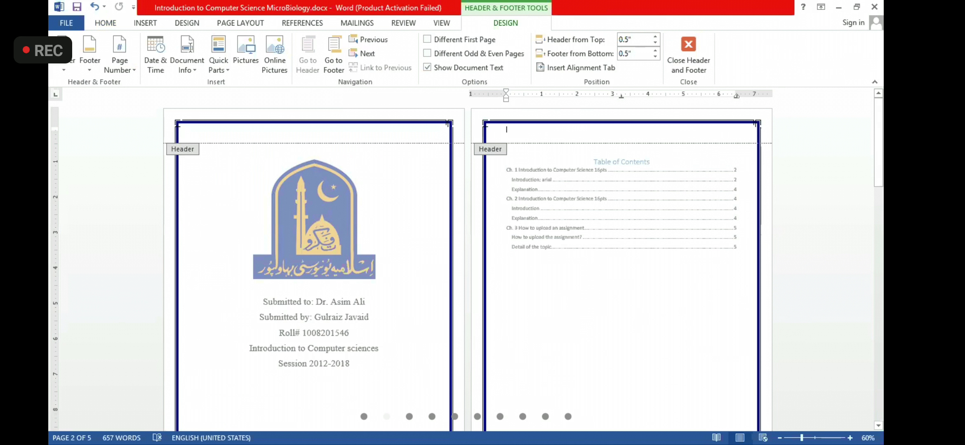
{"action": "key", "text": "ctrl+e"}
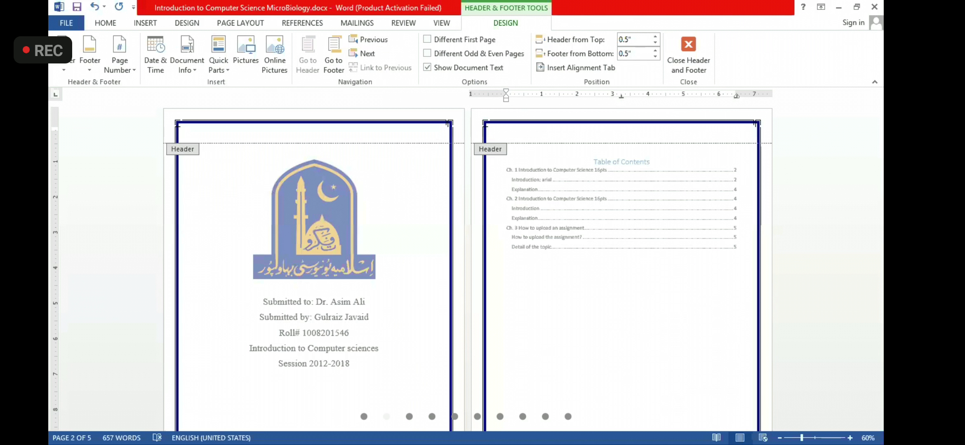
{"action": "scroll", "coordinate": [632, 134], "scroll_direction": "down", "scroll_amount": 2}
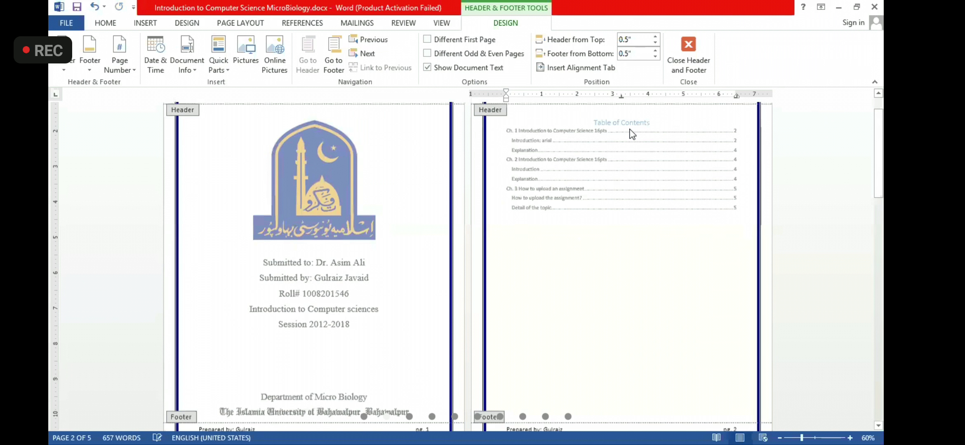
{"action": "scroll", "coordinate": [533, 231], "scroll_direction": "down", "scroll_amount": 5}
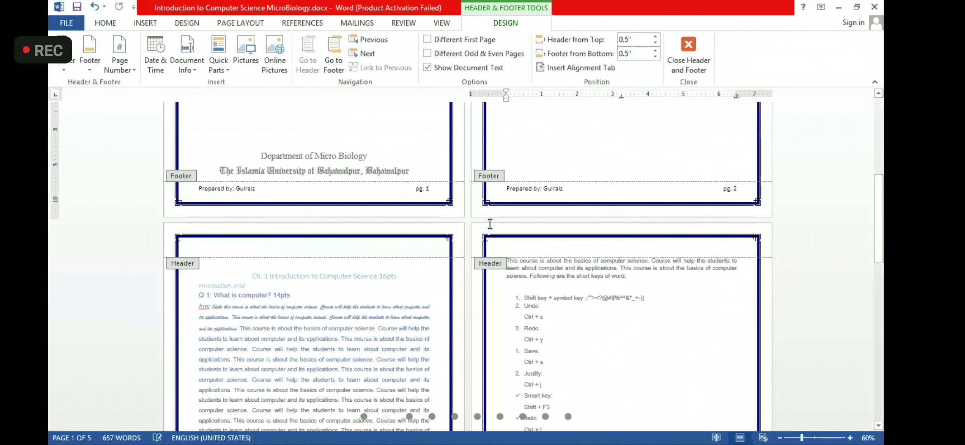
{"action": "scroll", "coordinate": [305, 198], "scroll_direction": "up", "scroll_amount": 1}
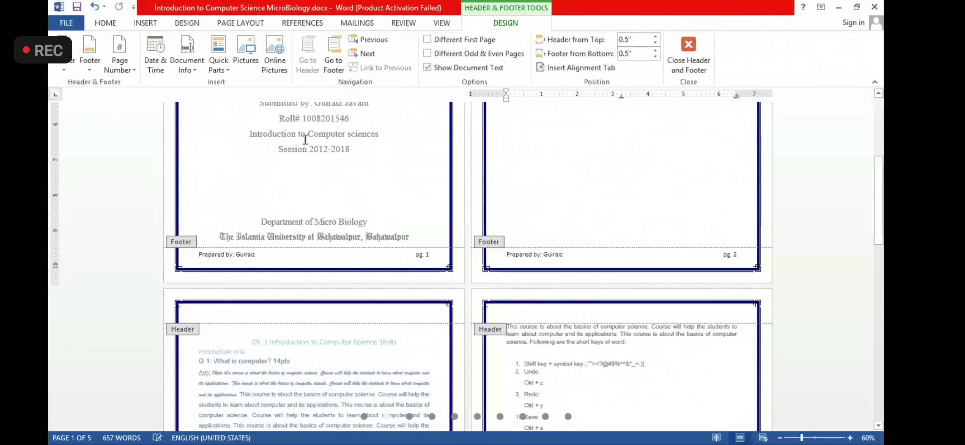
{"action": "scroll", "coordinate": [630, 136], "scroll_direction": "up", "scroll_amount": 2}
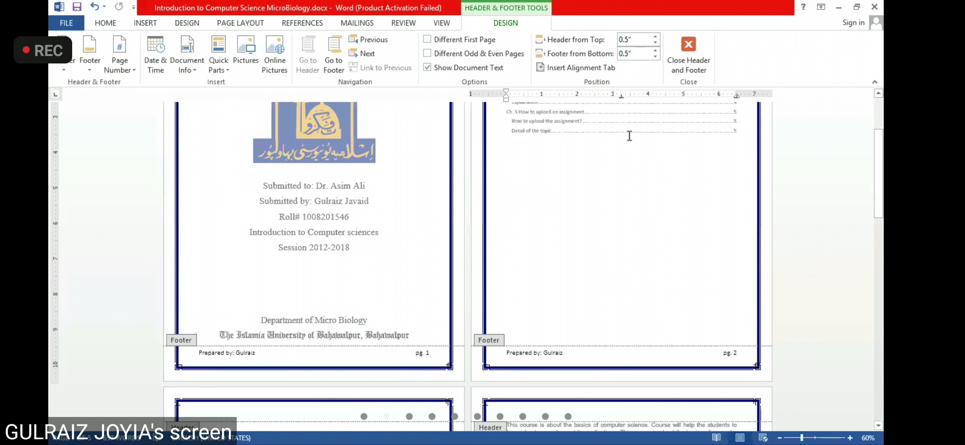
{"action": "scroll", "coordinate": [622, 129], "scroll_direction": "up", "scroll_amount": 3}
Type 'Turn over to next page' in the header, tab it toward centre, and return to the body
{"action": "type", "text": "rurn"}
{"action": "type", "text": " ov"}
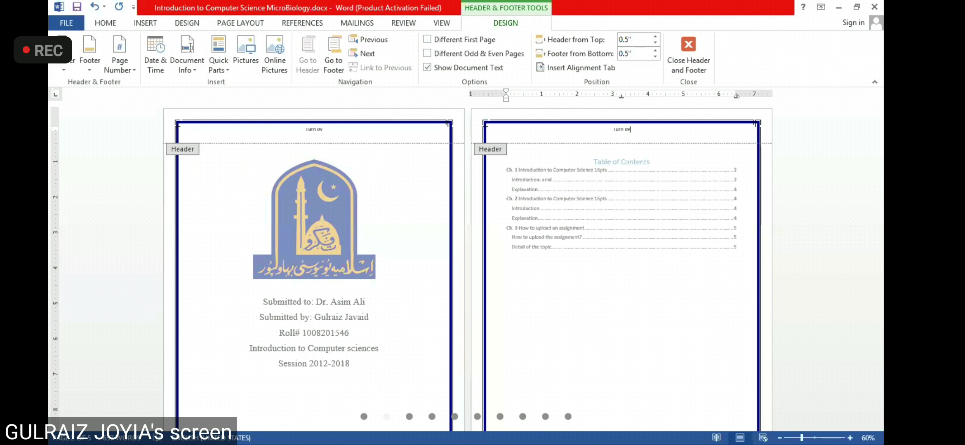
{"action": "type", "text": "er to next page"}
{"action": "key", "text": "Return"}
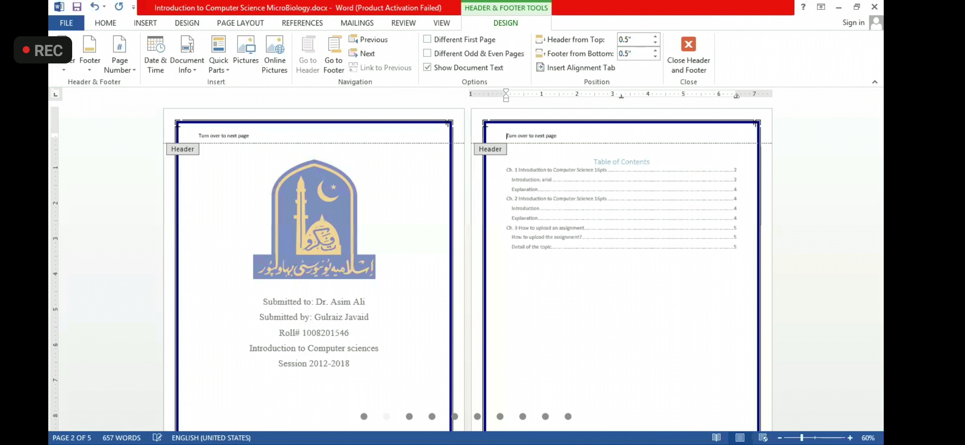
{"action": "key", "text": "Tab"}
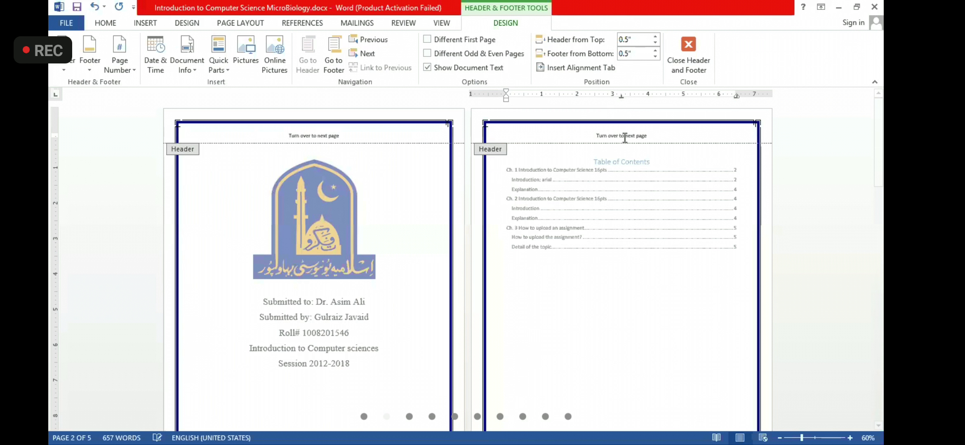
{"action": "double_click", "coordinate": [623, 240]}
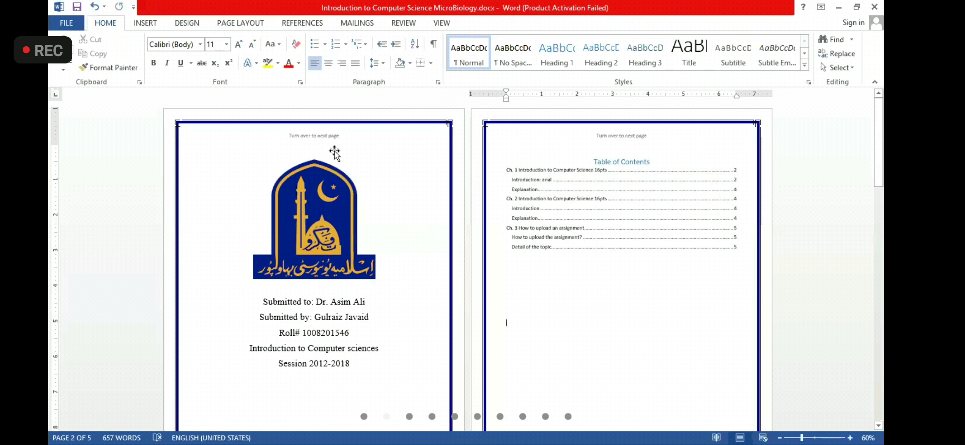
Scroll through all five pages, then bring up the Insert Shapes gallery
{"action": "scroll", "coordinate": [383, 173], "scroll_direction": "down", "scroll_amount": 1}
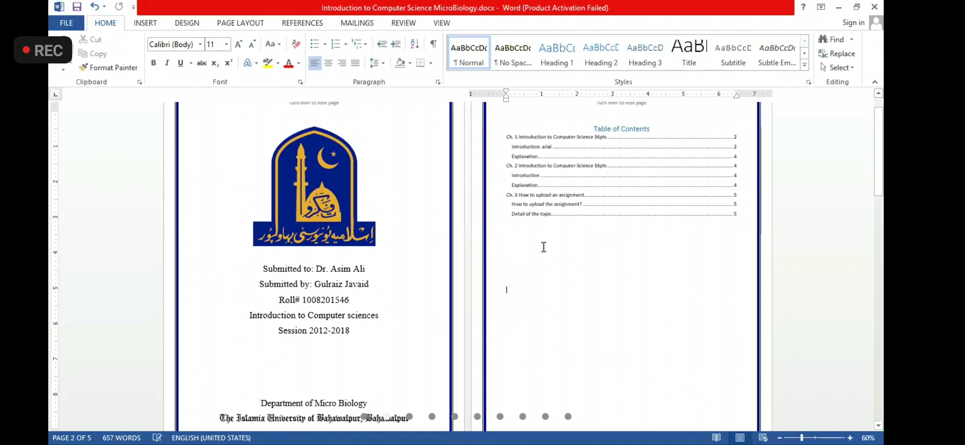
{"action": "scroll", "coordinate": [303, 275], "scroll_direction": "down", "scroll_amount": 6}
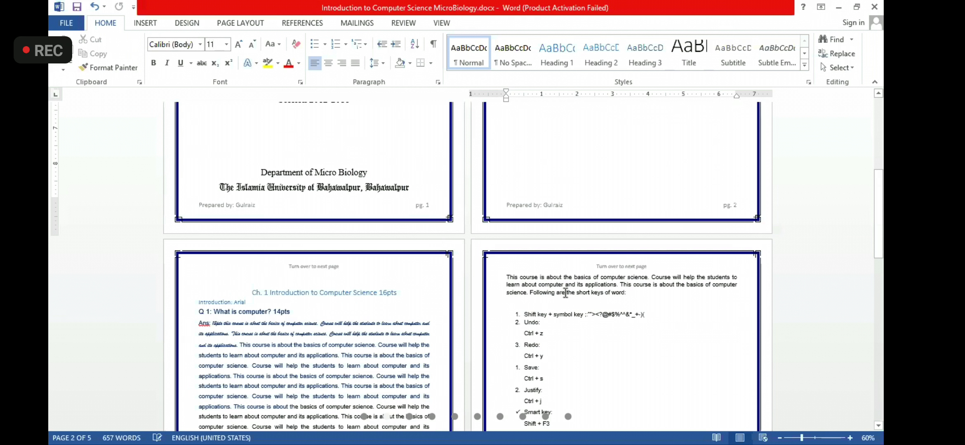
{"action": "scroll", "coordinate": [618, 309], "scroll_direction": "down", "scroll_amount": 2}
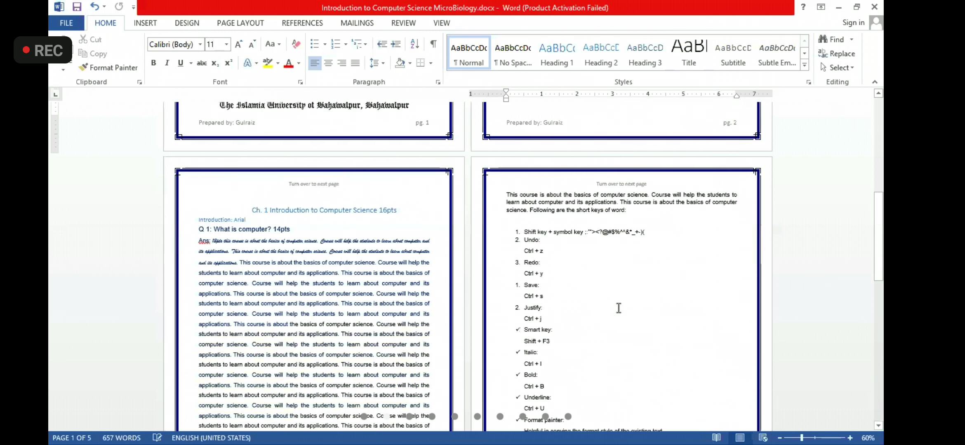
{"action": "scroll", "coordinate": [575, 313], "scroll_direction": "down", "scroll_amount": 4}
{"action": "scroll", "coordinate": [460, 329], "scroll_direction": "down", "scroll_amount": 3}
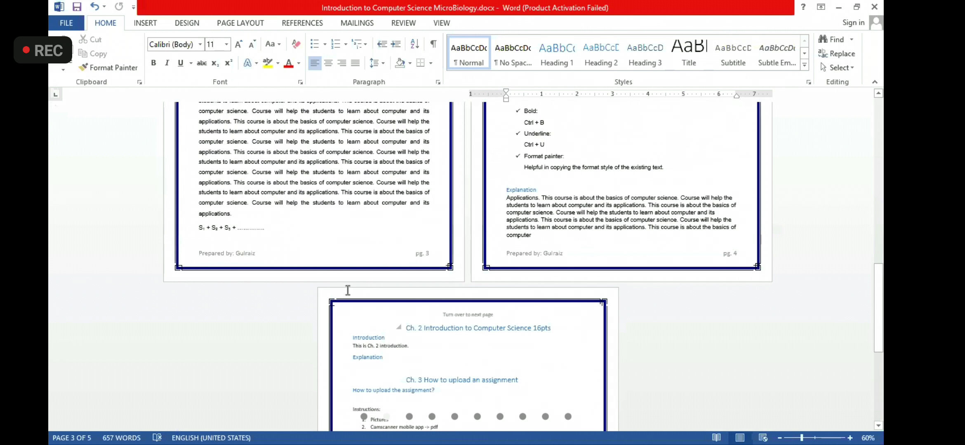
{"action": "scroll", "coordinate": [341, 293], "scroll_direction": "up", "scroll_amount": 7}
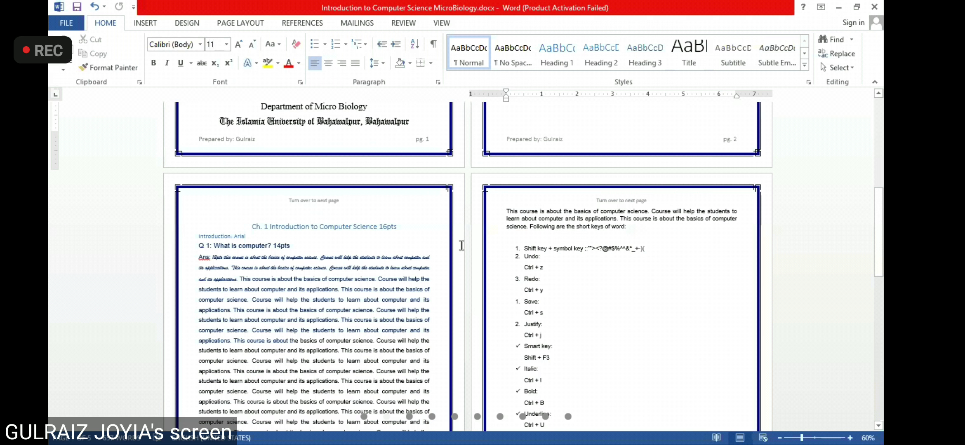
{"action": "scroll", "coordinate": [462, 239], "scroll_direction": "down", "scroll_amount": 7}
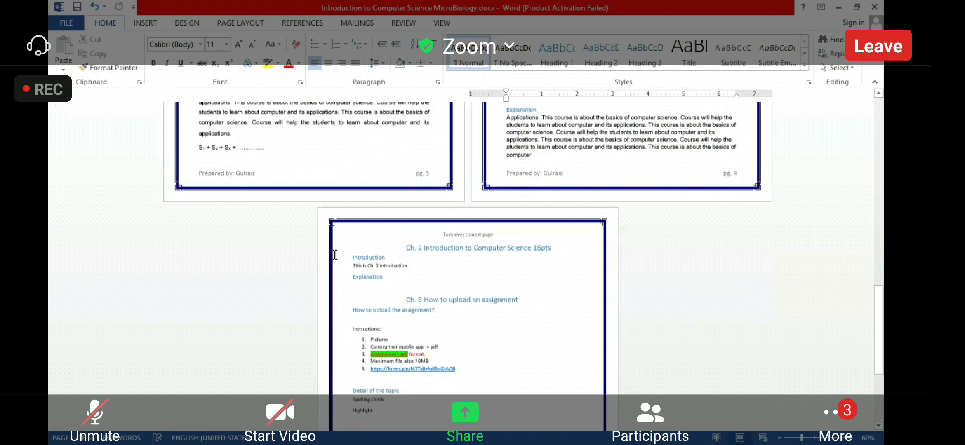
{"action": "scroll", "coordinate": [315, 247], "scroll_direction": "up", "scroll_amount": 6}
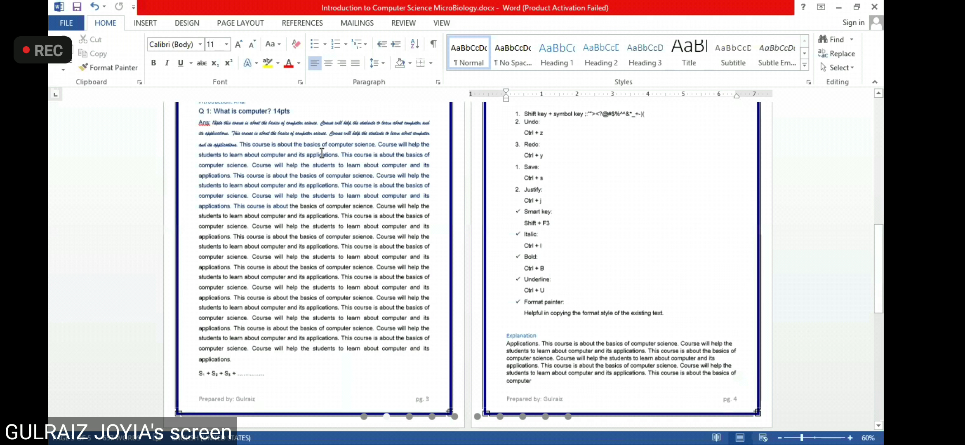
{"action": "scroll", "coordinate": [313, 142], "scroll_direction": "up", "scroll_amount": 10}
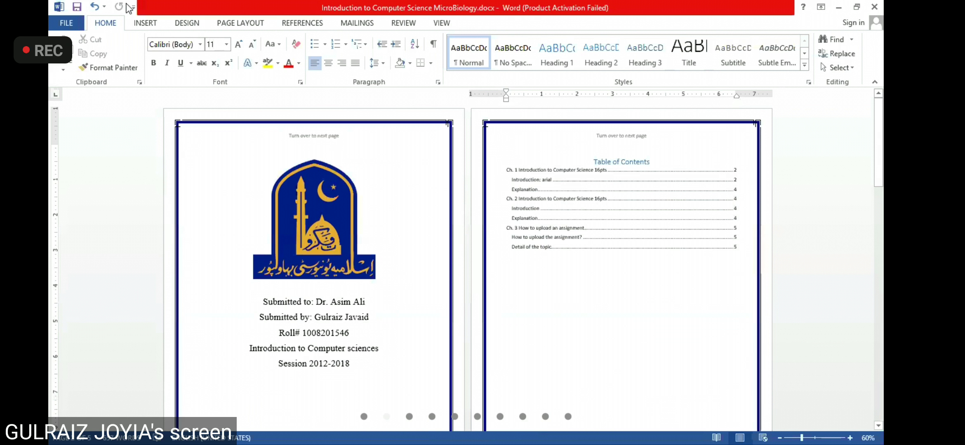
{"action": "scroll", "coordinate": [223, 72], "scroll_direction": "down", "scroll_amount": 1}
{"action": "left_click", "coordinate": [216, 58]}
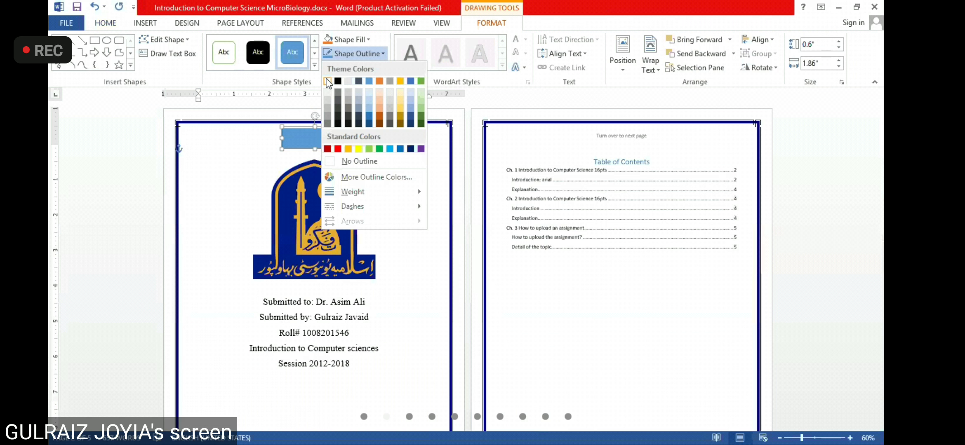
Give the covering rectangle a white outline
{"action": "left_click", "coordinate": [328, 82]}
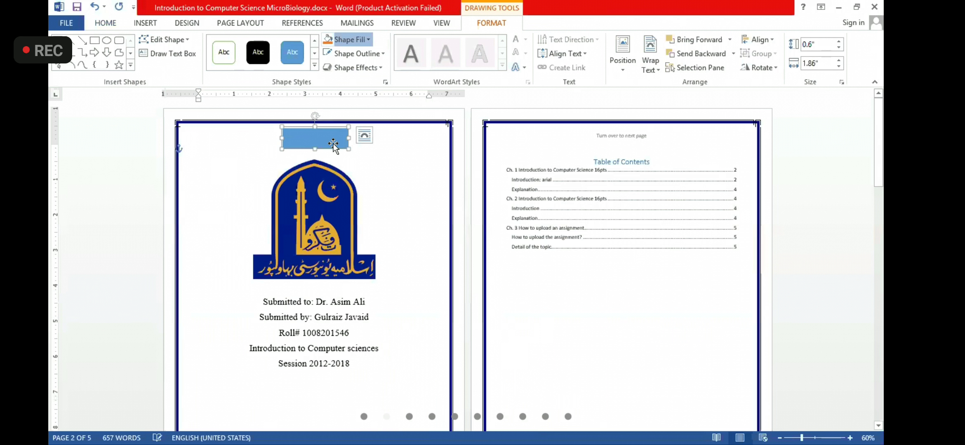
{"action": "scroll", "coordinate": [430, 198], "scroll_direction": "down", "scroll_amount": 5}
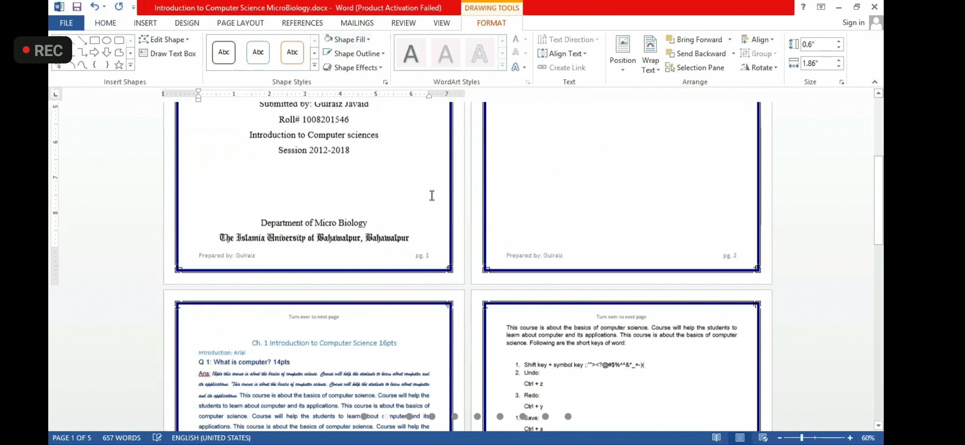
{"action": "scroll", "coordinate": [437, 191], "scroll_direction": "down", "scroll_amount": 5}
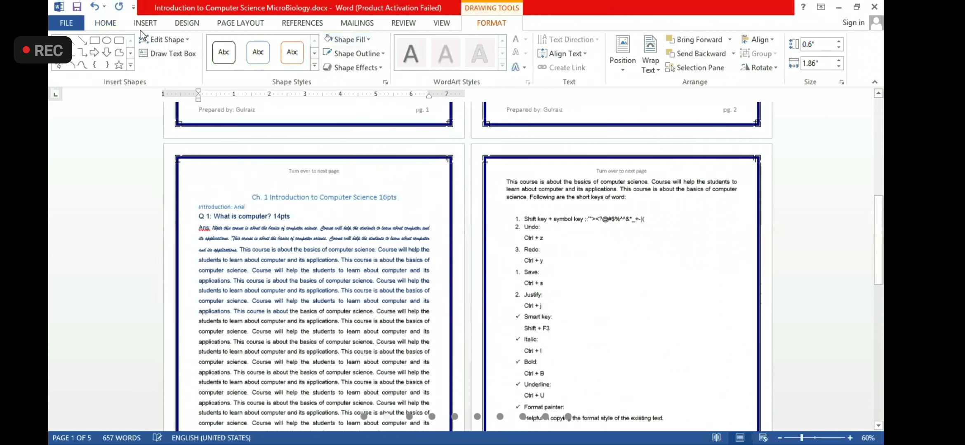
Draw a rectangle over page 5's header text, deselect it, and save with Ctrl+S
{"action": "left_click", "coordinate": [143, 25]}
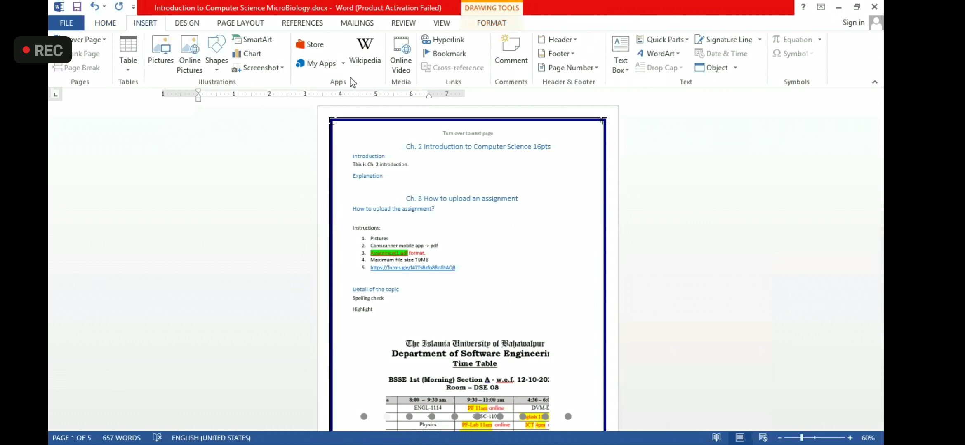
{"action": "left_click", "coordinate": [218, 74]}
{"action": "left_click", "coordinate": [247, 96]}
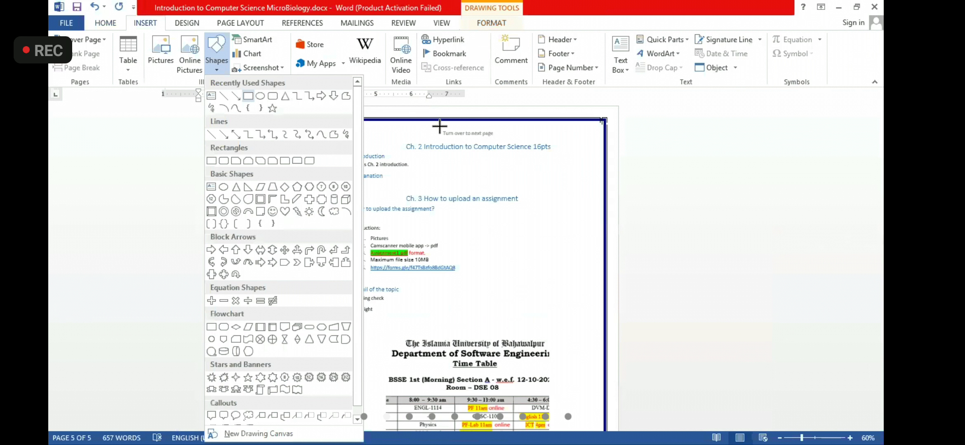
{"action": "left_click_drag", "start_coordinate": [439, 125], "coordinate": [499, 140]}
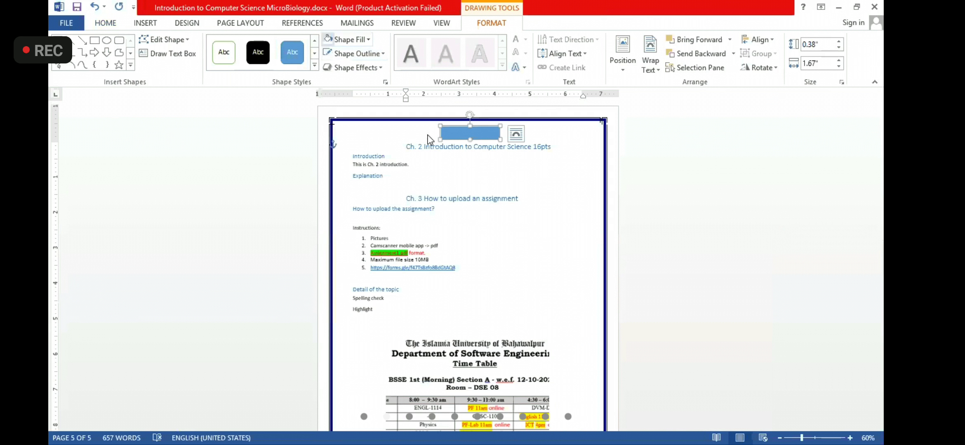
{"action": "left_click", "coordinate": [467, 168]}
{"action": "key", "text": "ctrl+s"}
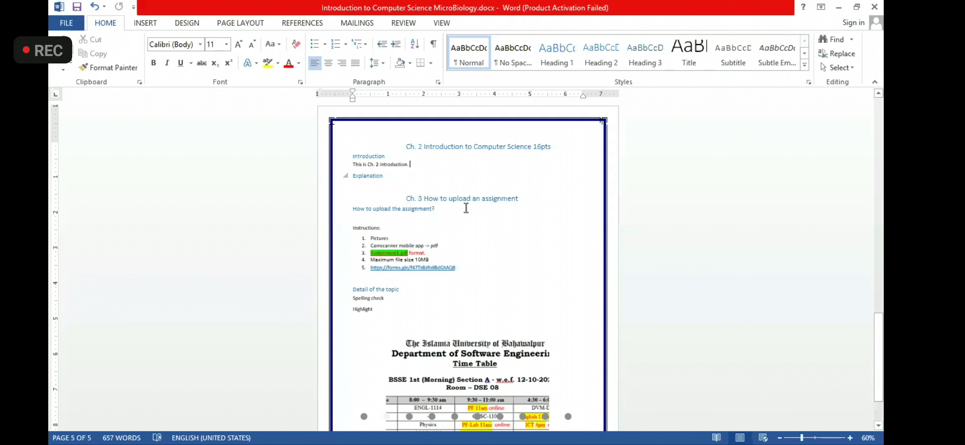
Scroll back to the top and open the page-2 footer for editing
{"action": "scroll", "coordinate": [468, 394], "scroll_direction": "down", "scroll_amount": 3}
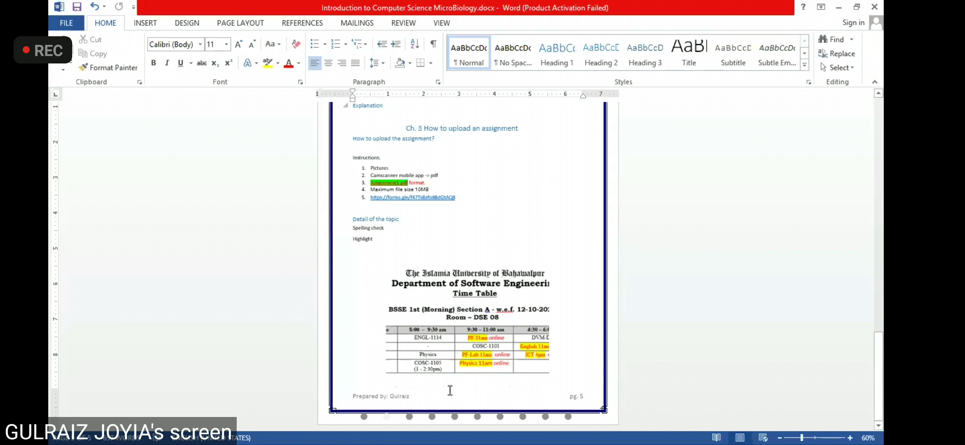
{"action": "scroll", "coordinate": [460, 341], "scroll_direction": "up", "scroll_amount": 5}
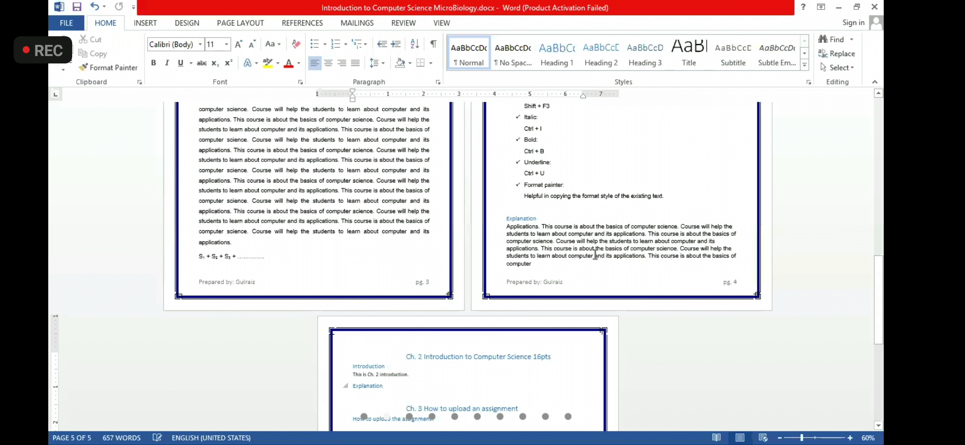
{"action": "scroll", "coordinate": [589, 257], "scroll_direction": "up", "scroll_amount": 5}
{"action": "scroll", "coordinate": [625, 165], "scroll_direction": "up", "scroll_amount": 3}
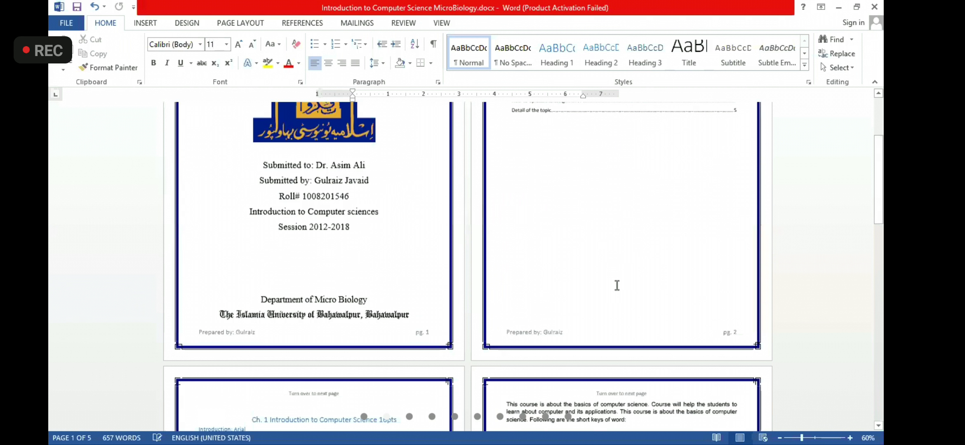
{"action": "scroll", "coordinate": [616, 285], "scroll_direction": "up", "scroll_amount": 3}
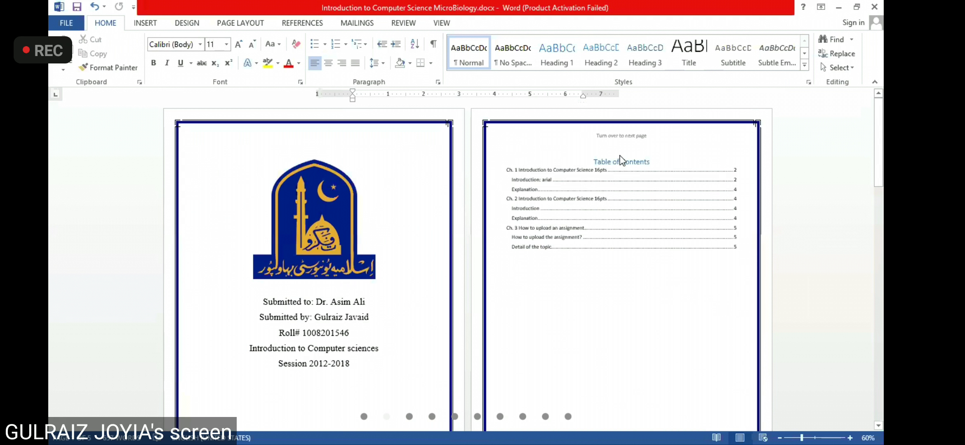
{"action": "scroll", "coordinate": [620, 159], "scroll_direction": "down", "scroll_amount": 6}
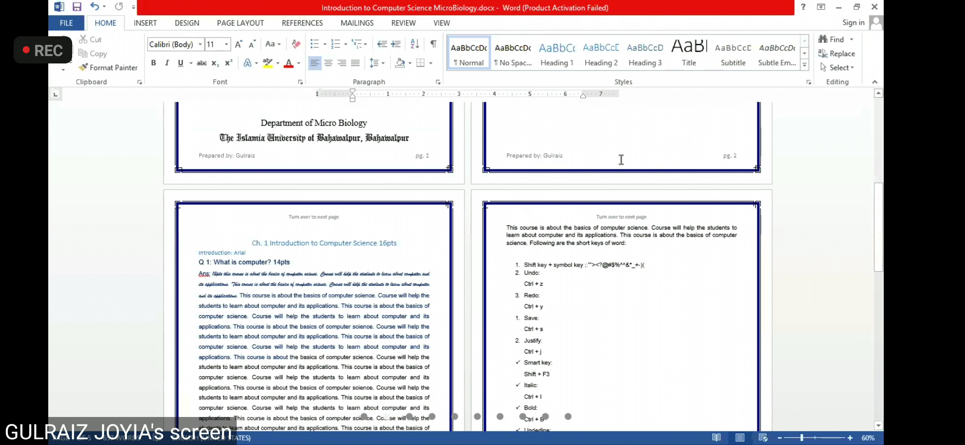
{"action": "double_click", "coordinate": [621, 159]}
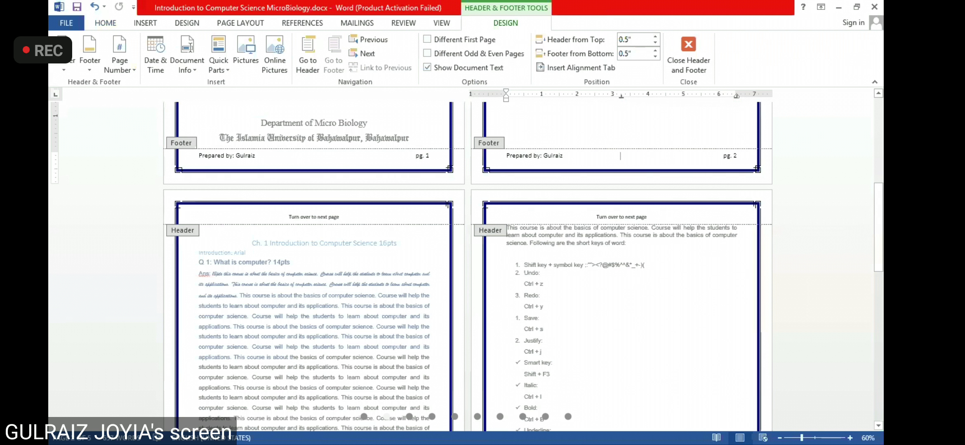
Type 'turn over next page' into the footer and shift it left
{"action": "type", "text": "m"}
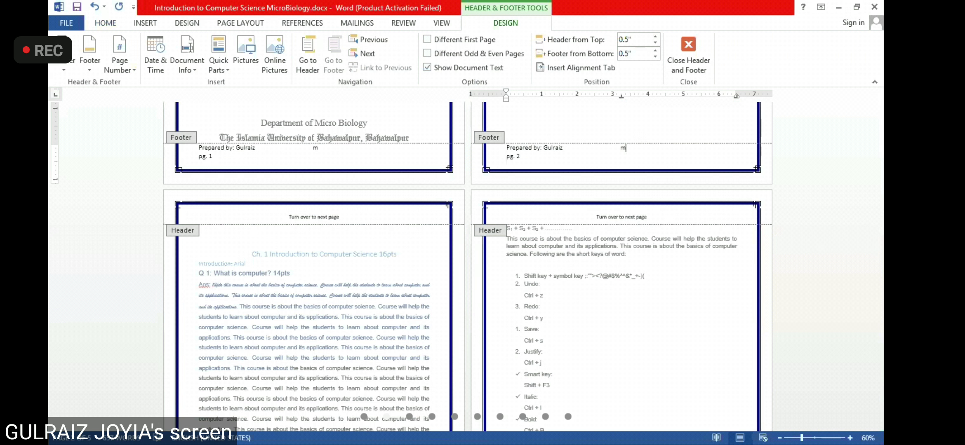
{"action": "key", "text": "BackSpace"}
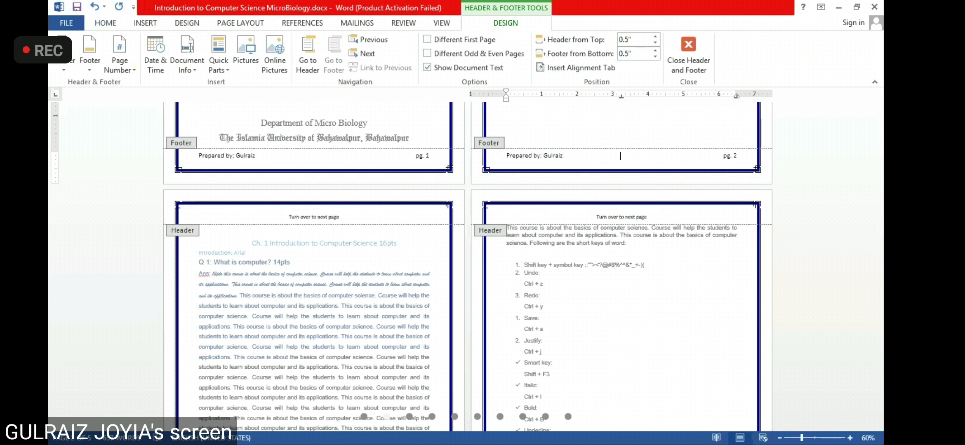
{"action": "type", "text": "tur"}
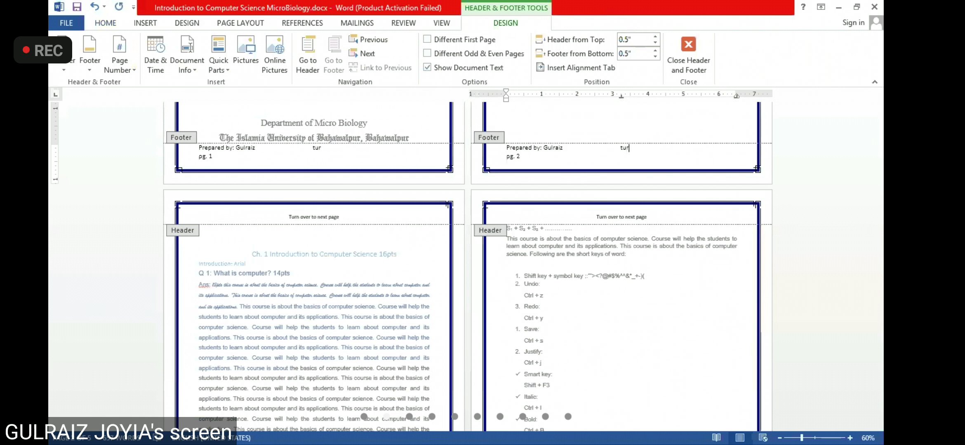
{"action": "type", "text": "n over"}
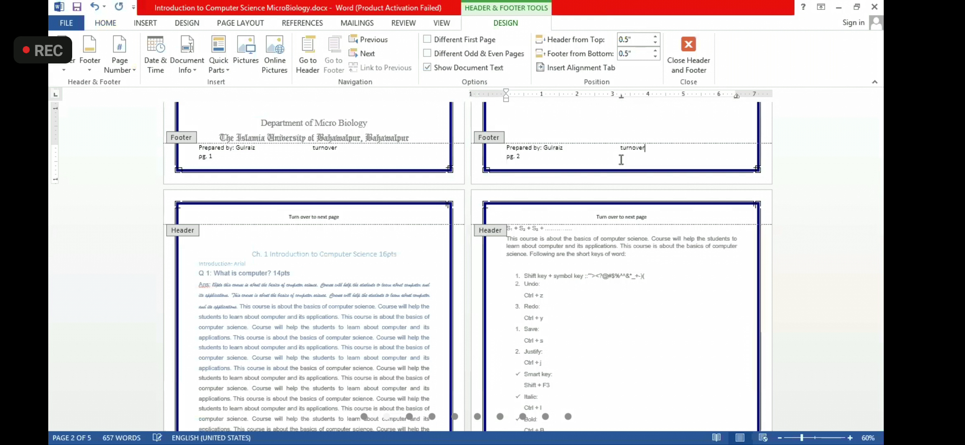
{"action": "type", "text": " ne"}
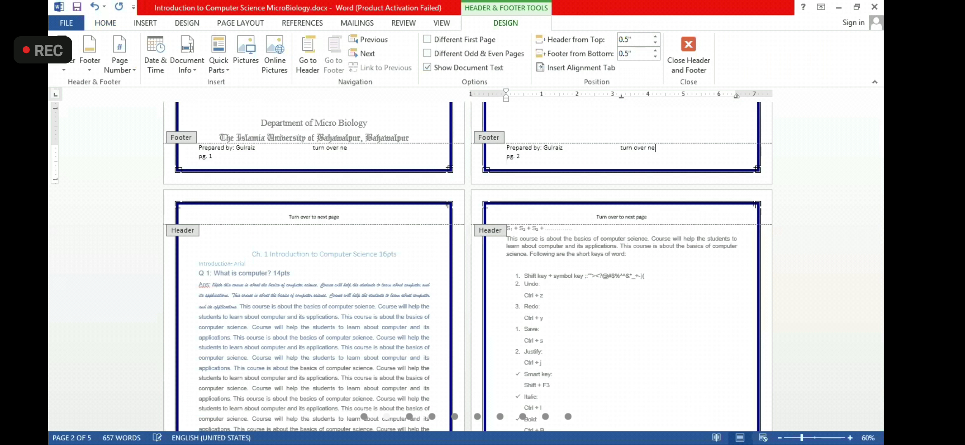
{"action": "type", "text": "t"}
{"action": "key", "text": "BackSpace"}
{"action": "key", "text": "BackSpace"}
{"action": "type", "text": "xt page"}
{"action": "key", "text": "BackSpace"}
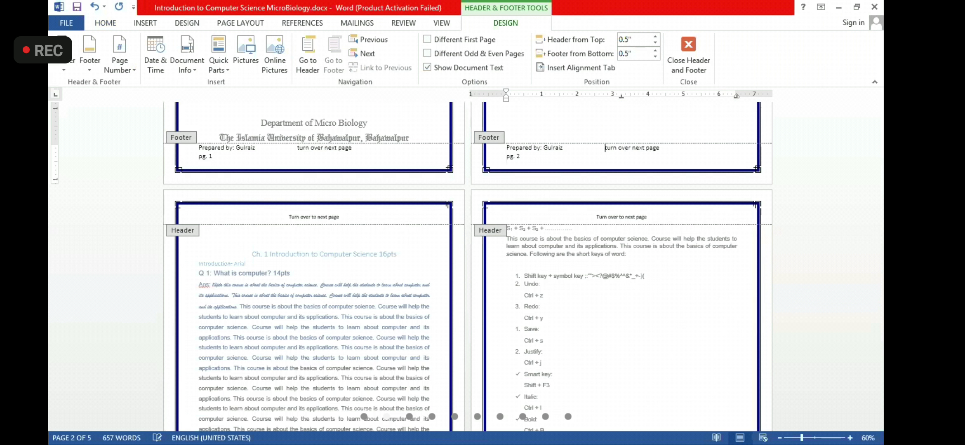
{"action": "key", "text": "BackSpace"}
{"action": "key", "text": "BackSpace"}
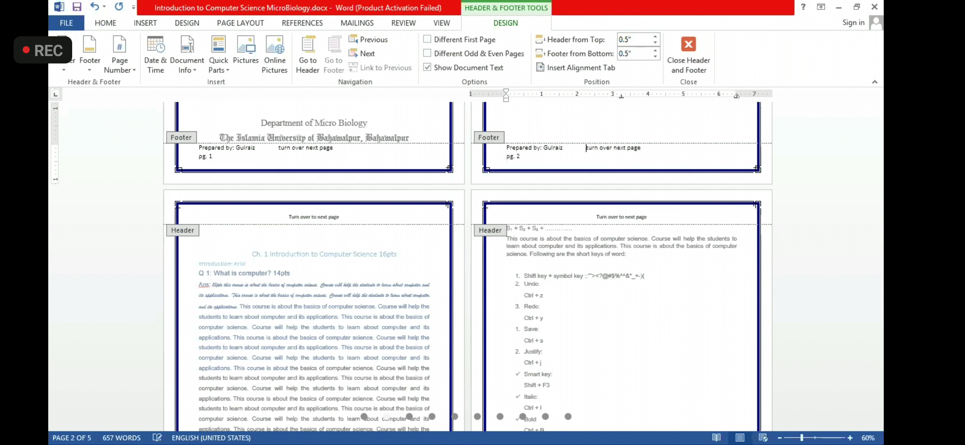
{"action": "key", "text": "BackSpace"}
Join 'pg.' and its page number onto the main footer line
{"action": "key", "text": "Down"}
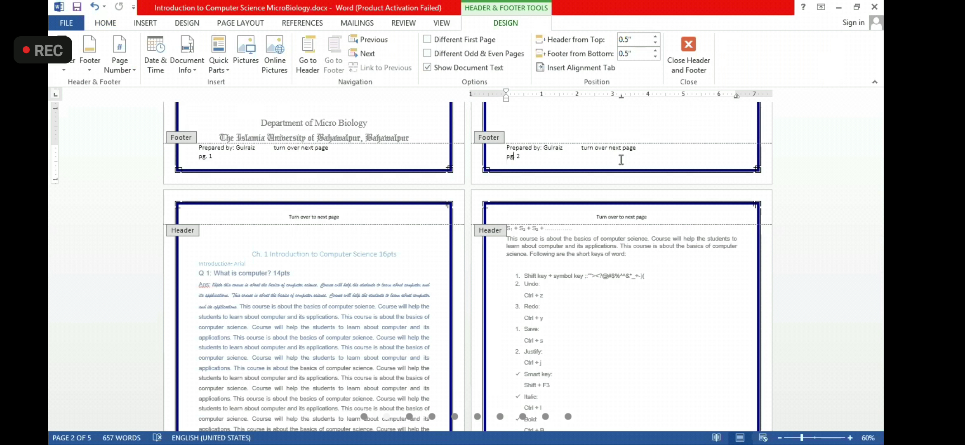
{"action": "key", "text": "Left"}
{"action": "key", "text": "Left"}
{"action": "key", "text": "Left"}
{"action": "key", "text": "Left"}
{"action": "key", "text": "Left"}
{"action": "key", "text": "Left"}
{"action": "key", "text": "Delete"}
{"action": "key", "text": "BackSpace"}
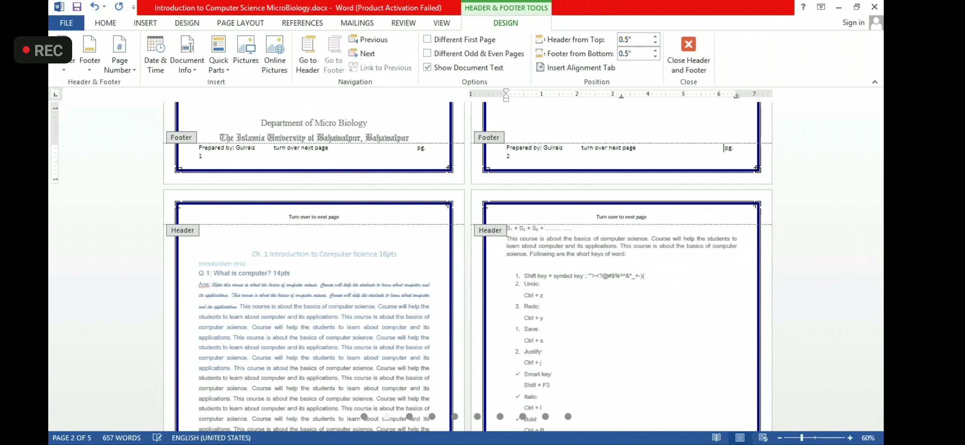
{"action": "key", "text": "BackSpace"}
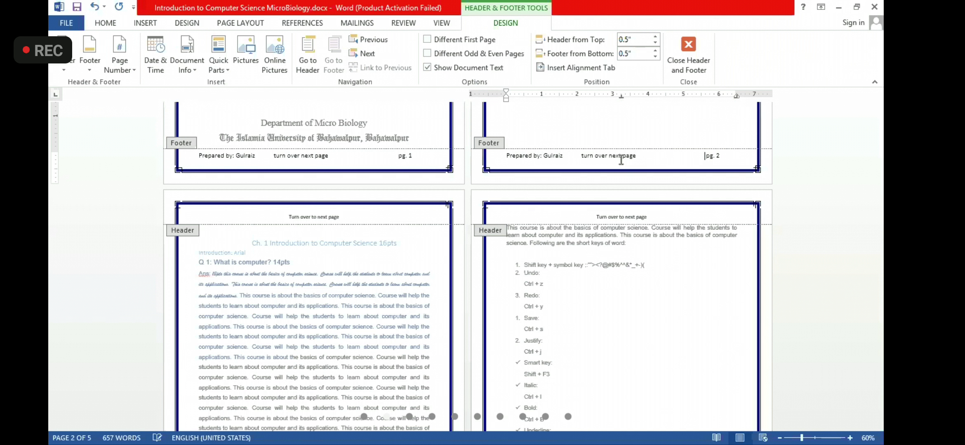
{"action": "key", "text": "Left"}
Tab the footer note to the middle, undo the line break, and leave footer editing
{"action": "left_click", "coordinate": [583, 156]}
{"action": "key", "text": "Tab"}
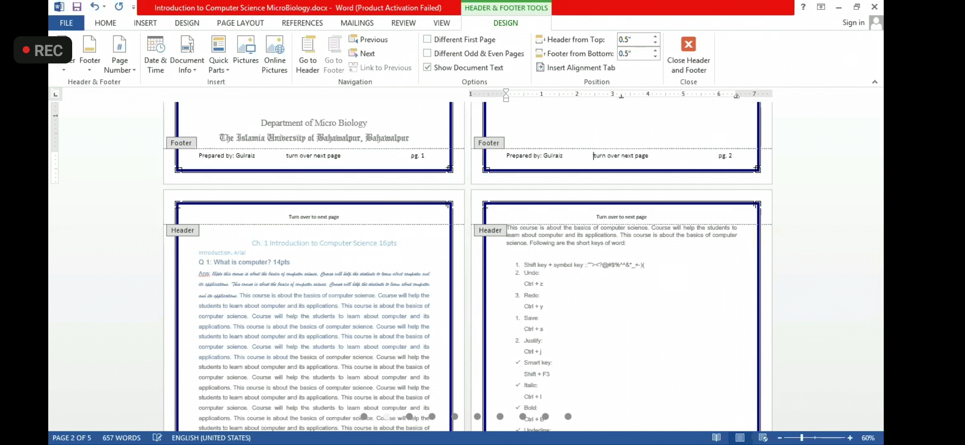
{"action": "key", "text": "Tab"}
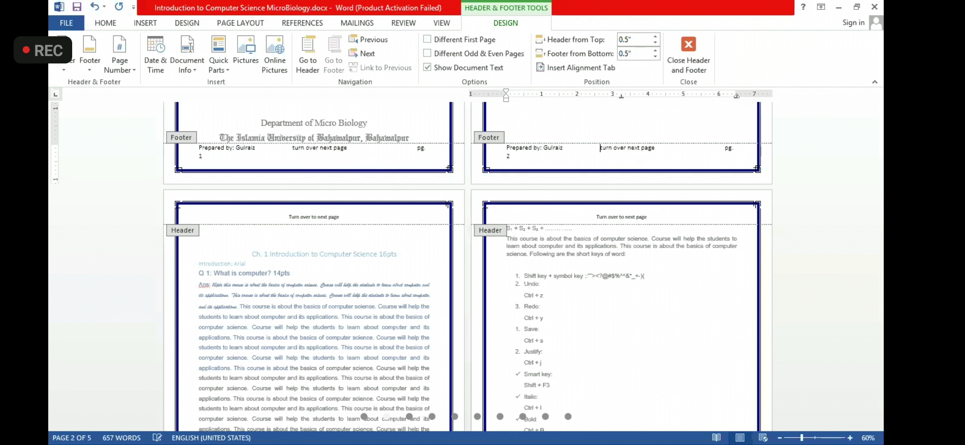
{"action": "key", "text": "Right"}
{"action": "key", "text": "ctrl+z"}
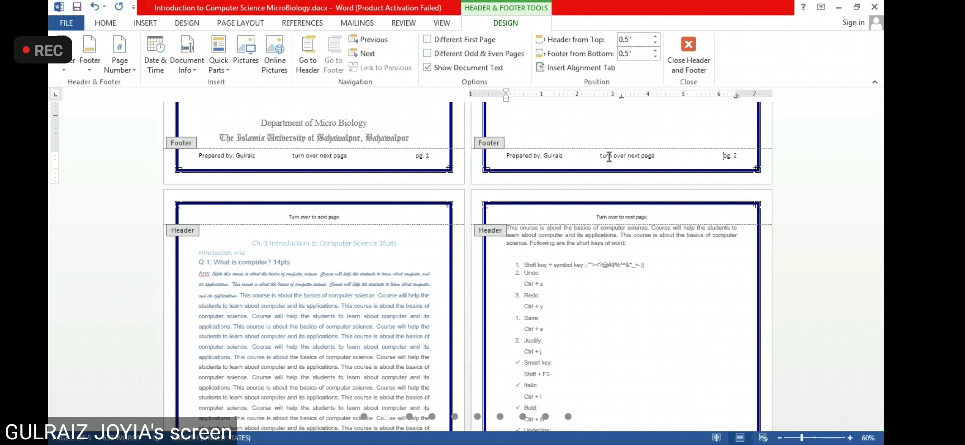
{"action": "key", "text": "ctrl+y"}
{"action": "key", "text": "ctrl+y"}
{"action": "key", "text": "ctrl+y"}
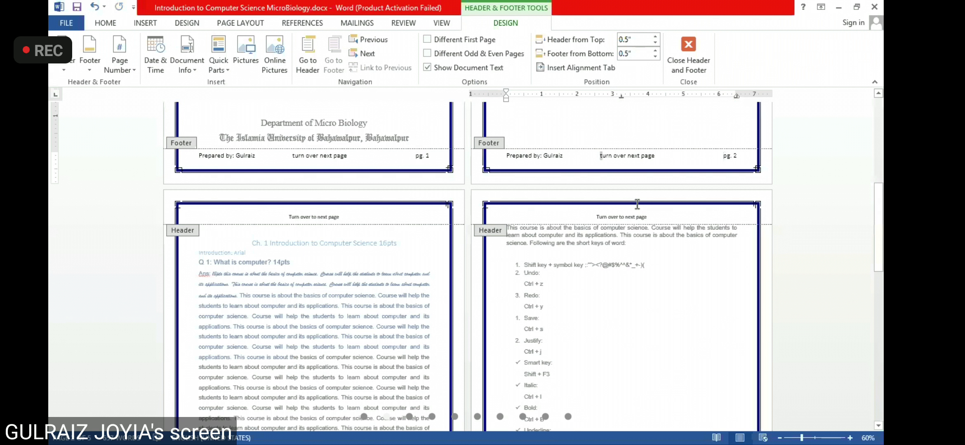
{"action": "left_click", "coordinate": [721, 148]}
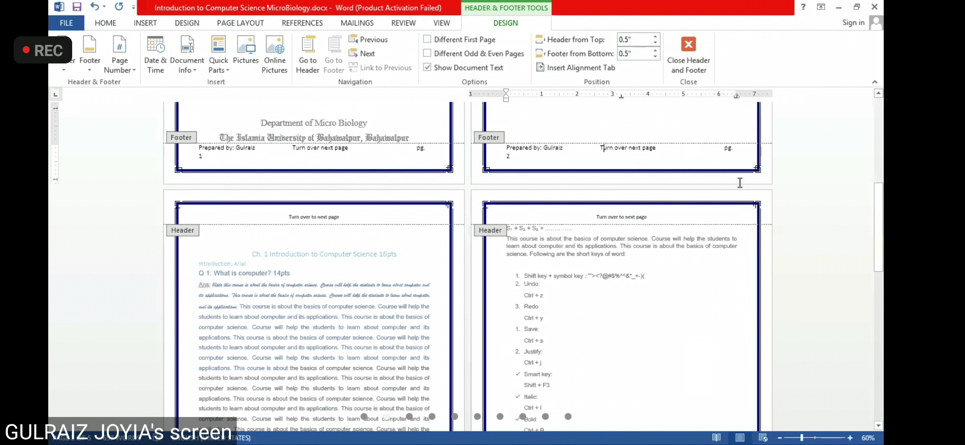
{"action": "key", "text": "ctrl+z"}
{"action": "key", "text": "ctrl+z"}
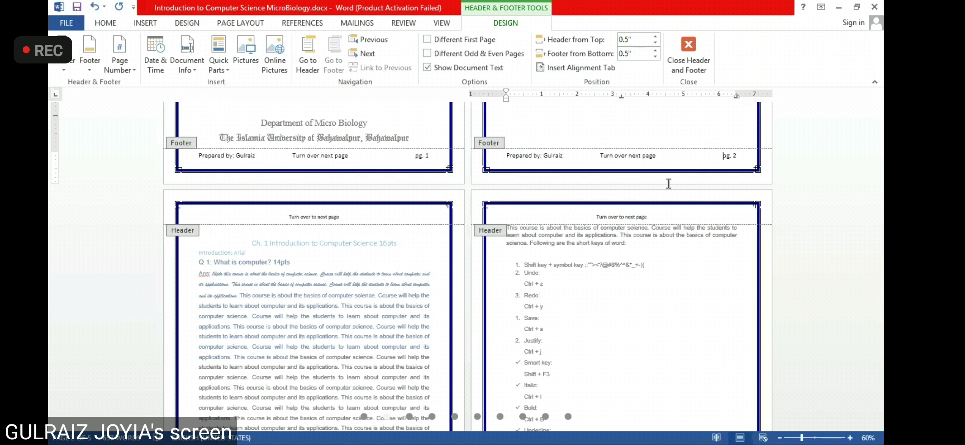
{"action": "key", "text": "Escape"}
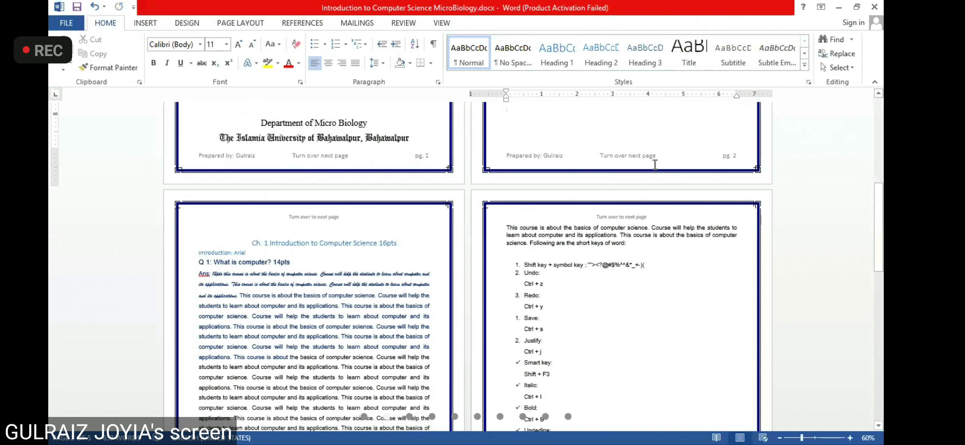
{"action": "scroll", "coordinate": [622, 194], "scroll_direction": "up", "scroll_amount": 3}
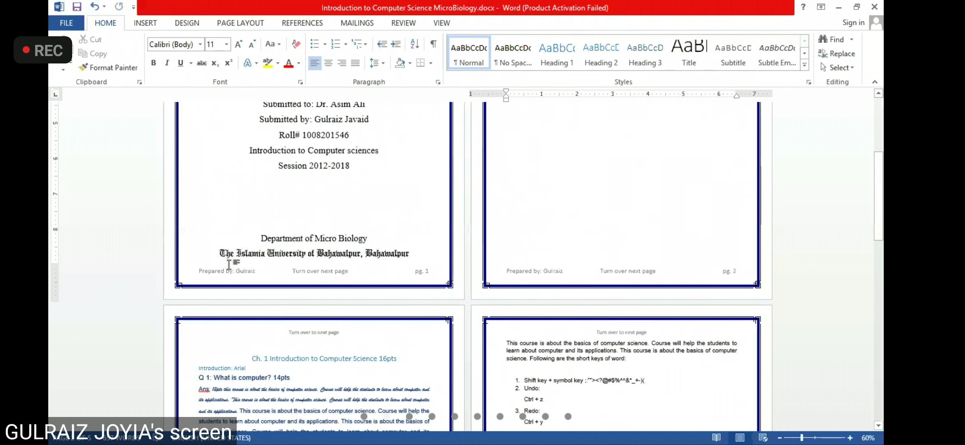
{"action": "scroll", "coordinate": [256, 270], "scroll_direction": "up", "scroll_amount": 2}
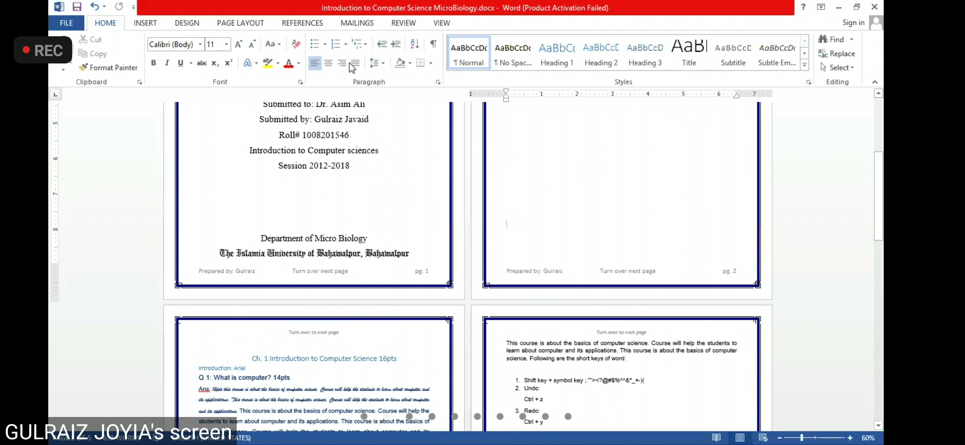
{"action": "scroll", "coordinate": [216, 74], "scroll_direction": "down", "scroll_amount": 1}
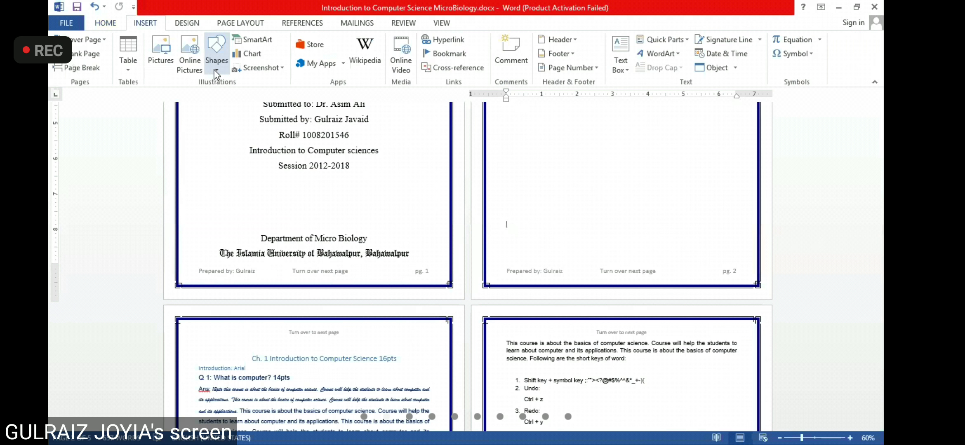
{"action": "left_click", "coordinate": [248, 95]}
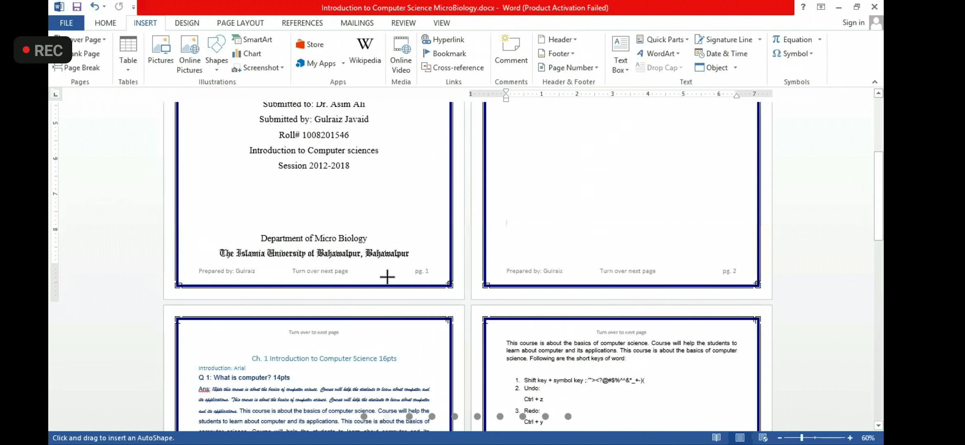
{"action": "mouse_move", "coordinate": [384, 276]}
{"action": "left_mouse_down"}
{"action": "mouse_move", "coordinate": [195, 268]}
{"action": "mouse_move", "coordinate": [293, 267]}
{"action": "left_mouse_up"}
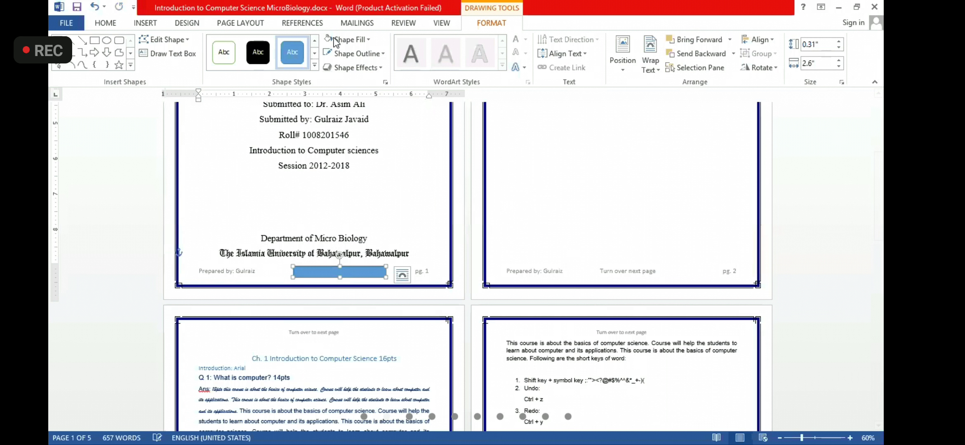
{"action": "key", "text": "Delete"}
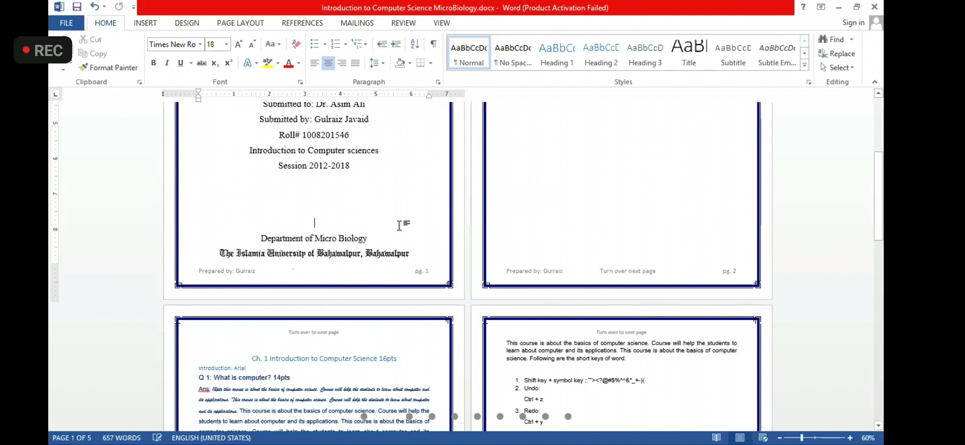
{"action": "key", "text": "ctrl+s"}
{"action": "scroll", "coordinate": [262, 204], "scroll_direction": "up", "scroll_amount": 3}
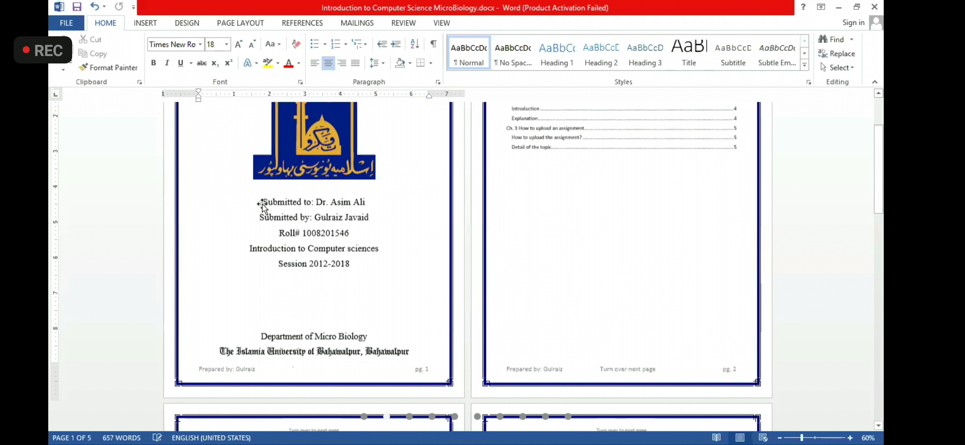
{"action": "scroll", "coordinate": [317, 210], "scroll_direction": "up", "scroll_amount": 3}
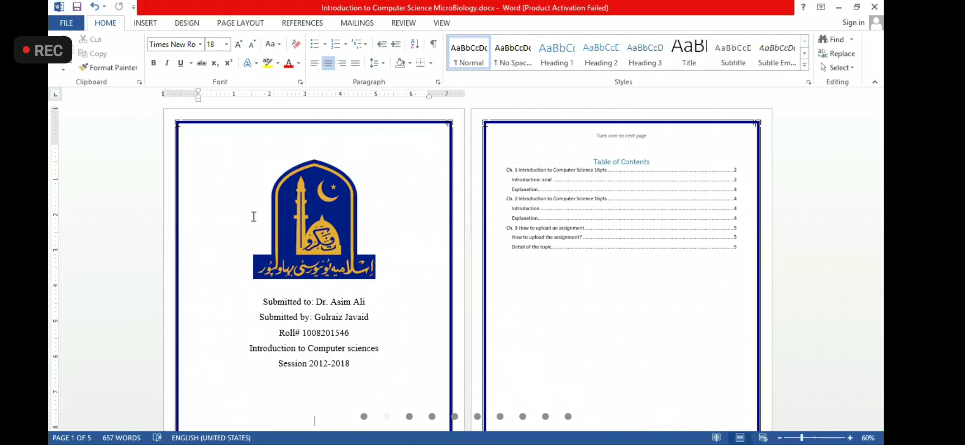
Open the Save As dialog on the current Mic. Bio. ICT folder
{"action": "left_click", "coordinate": [75, 27]}
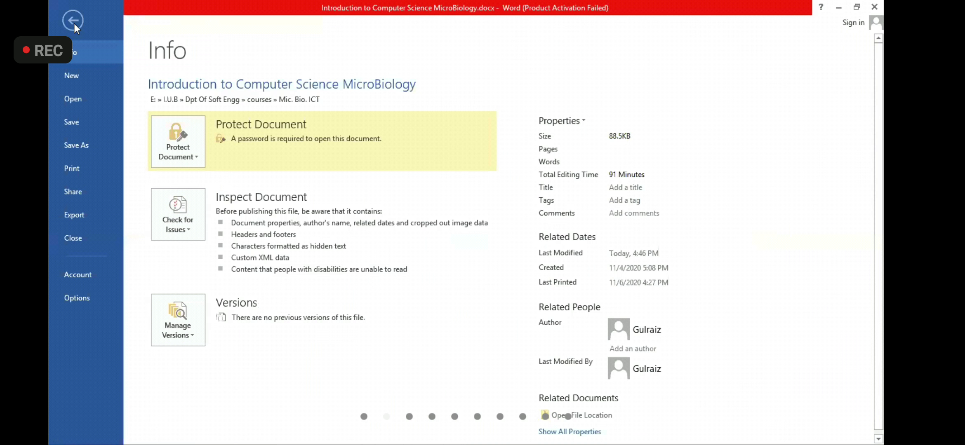
{"action": "left_click", "coordinate": [79, 147]}
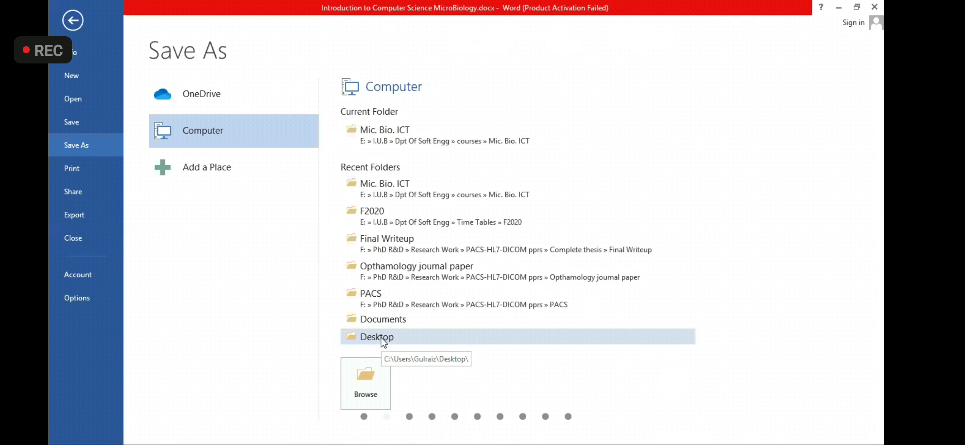
{"action": "left_click", "coordinate": [454, 136]}
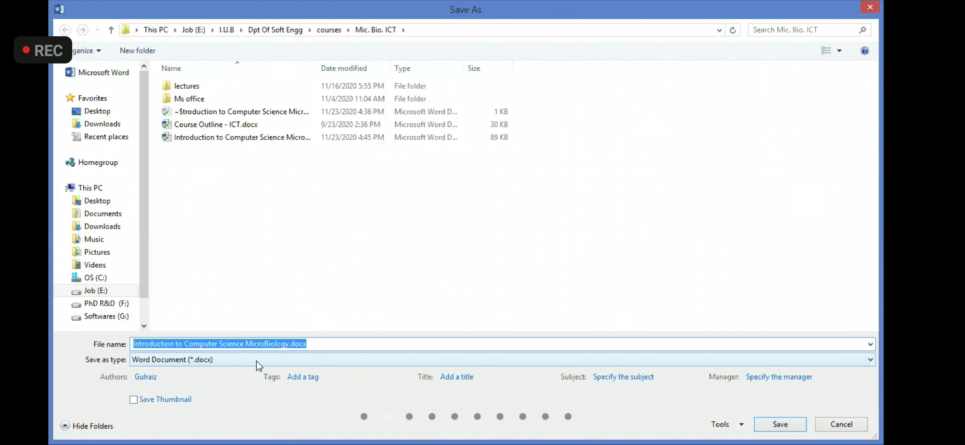
{"action": "left_click", "coordinate": [258, 363]}
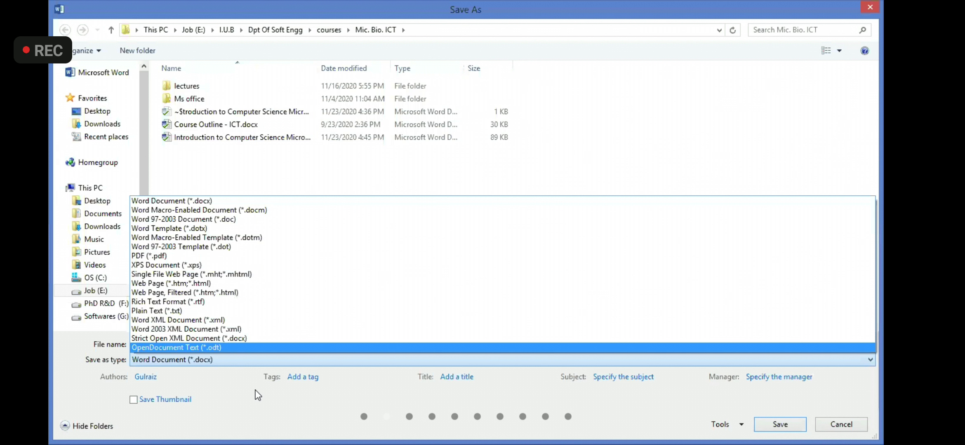
Set the save type to PDF optimized for Minimum size and bring up PDF Options
{"action": "left_click", "coordinate": [148, 256]}
{"action": "left_click", "coordinate": [180, 373]}
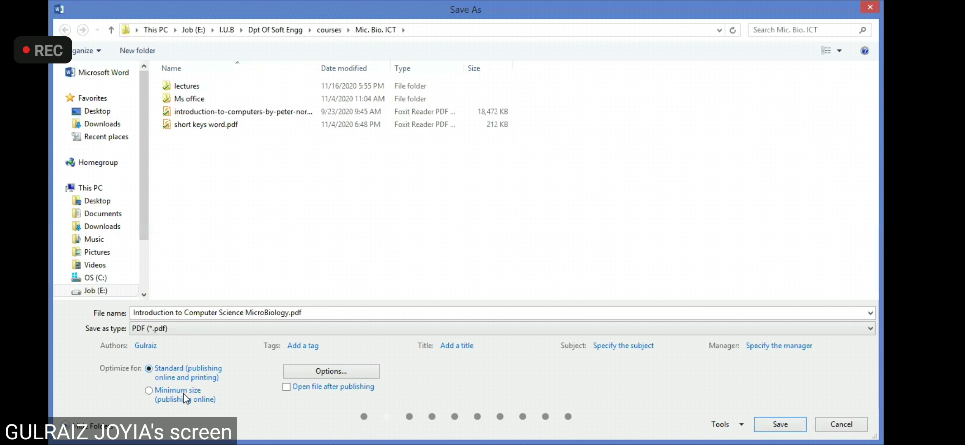
{"action": "key", "text": "Down"}
{"action": "left_click", "coordinate": [320, 372]}
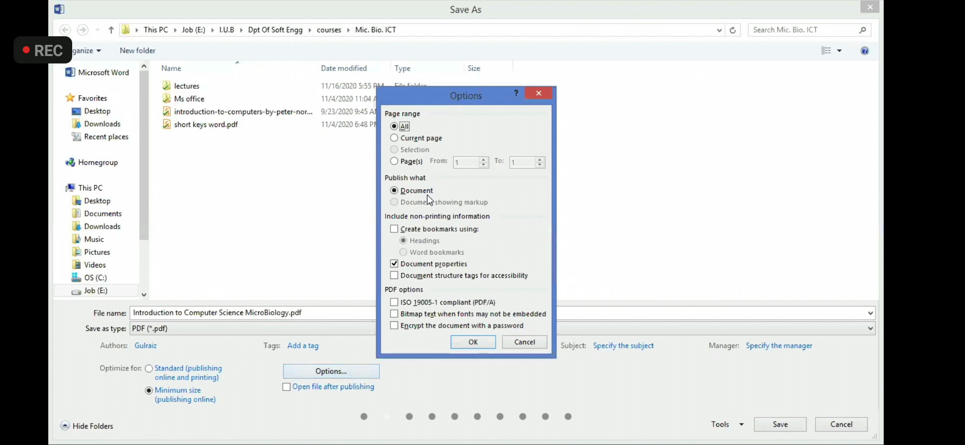
Limit the PDF export to pages 1 to 1 and turn on password encryption
{"action": "left_click", "coordinate": [414, 139]}
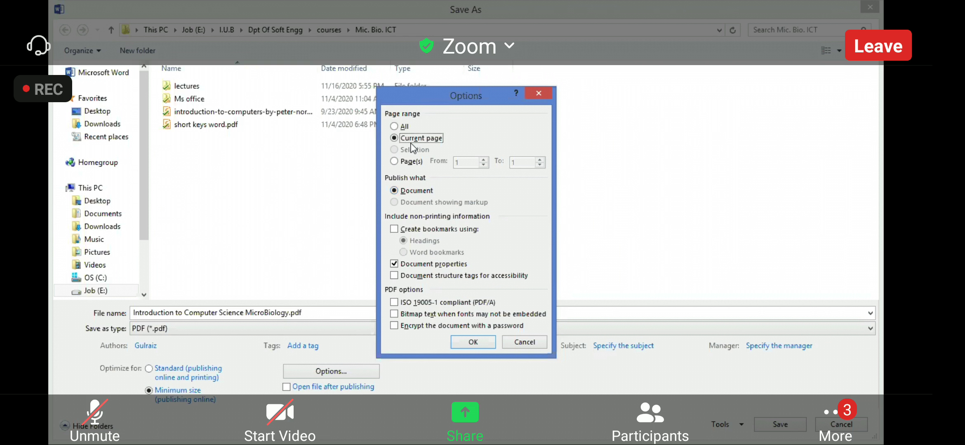
{"action": "left_click", "coordinate": [412, 162]}
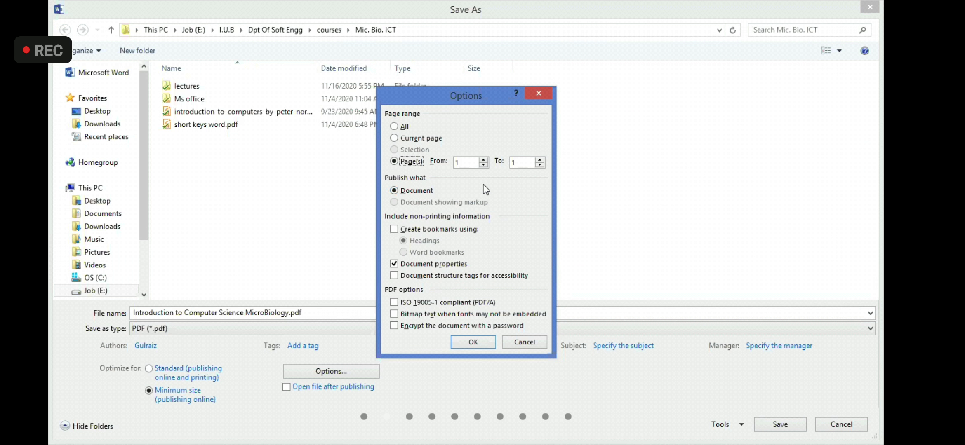
{"action": "left_click", "coordinate": [395, 326]}
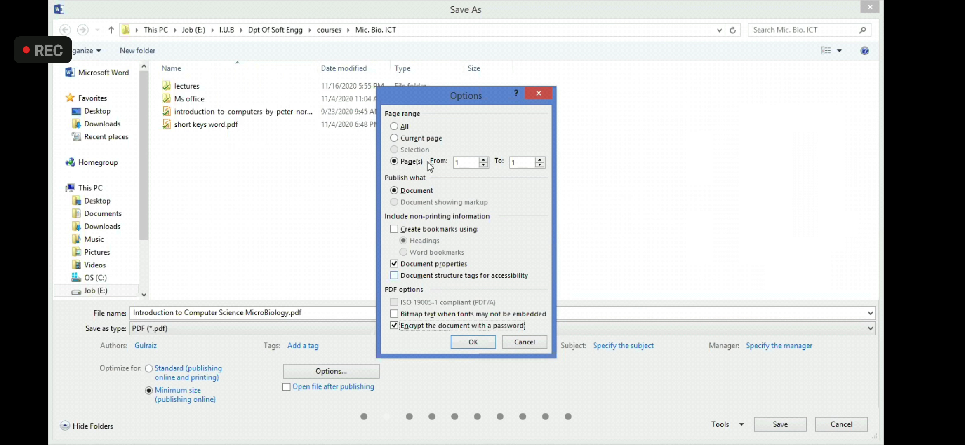
Encrypt the PDF with a password of at least six characters, then save the export
{"action": "left_click", "coordinate": [472, 342]}
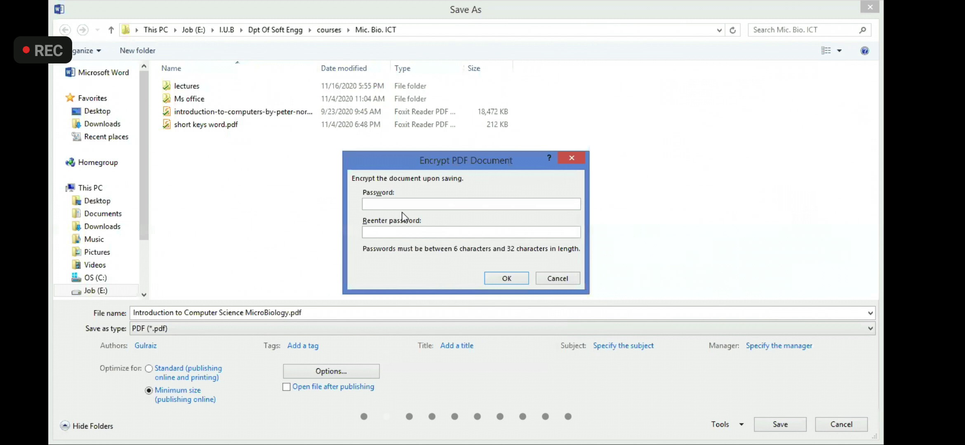
{"action": "type", "text": "****"}
{"action": "key", "text": "Tab"}
{"action": "type", "text": "****"}
{"action": "left_click", "coordinate": [510, 278]}
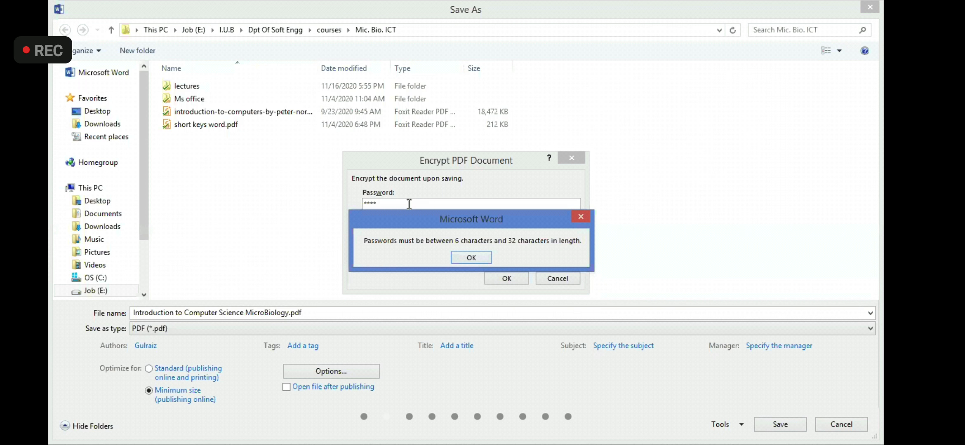
{"action": "key", "text": "Return"}
{"action": "type", "text": "******"}
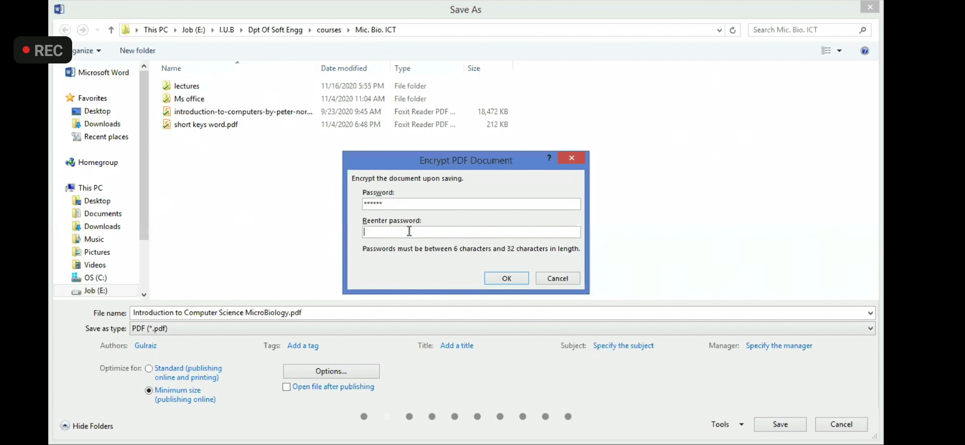
{"action": "type", "text": "******"}
{"action": "key", "text": "Return"}
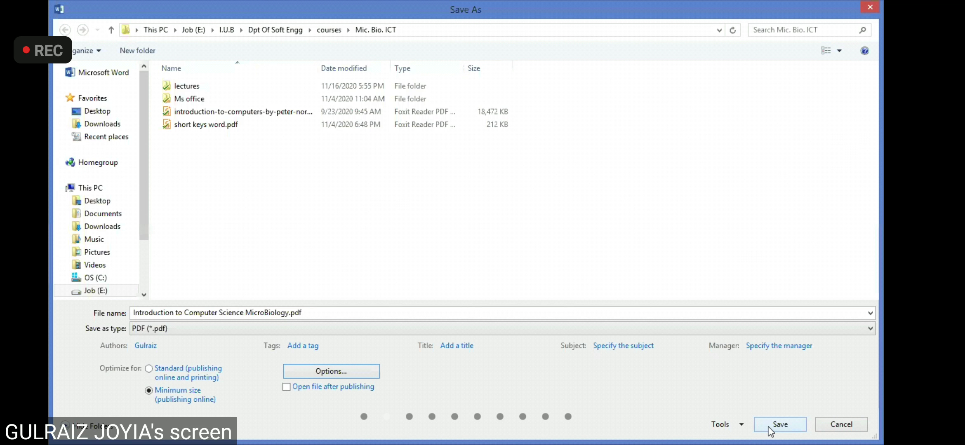
{"action": "left_click", "coordinate": [778, 424]}
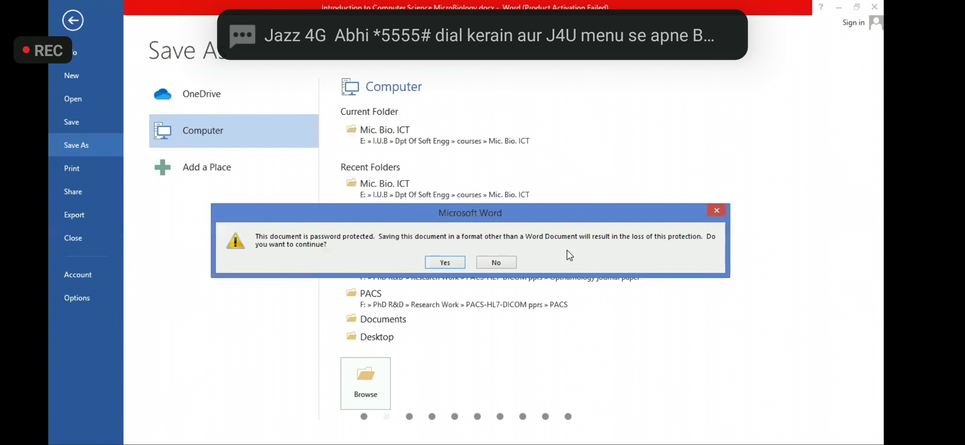
Accept the protection-loss warning to finish the PDF, then switch to the Mic. Bio. ICT folder
{"action": "left_click", "coordinate": [440, 263]}
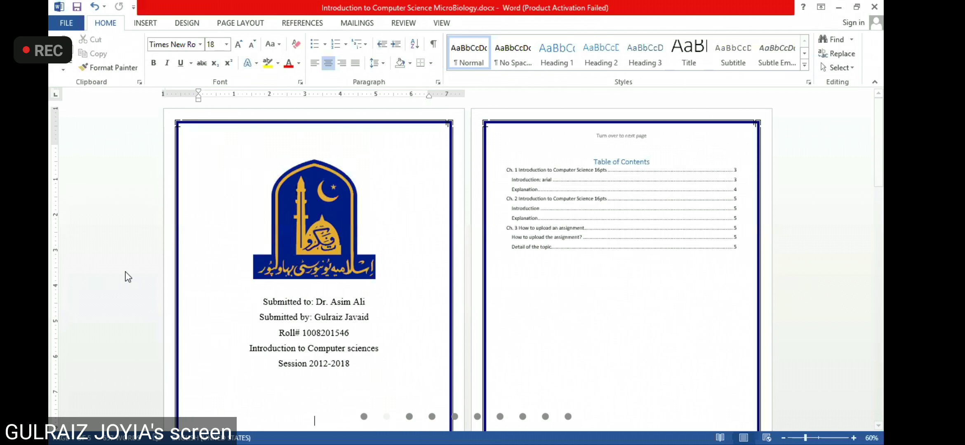
{"action": "key", "text": "alt+Tab"}
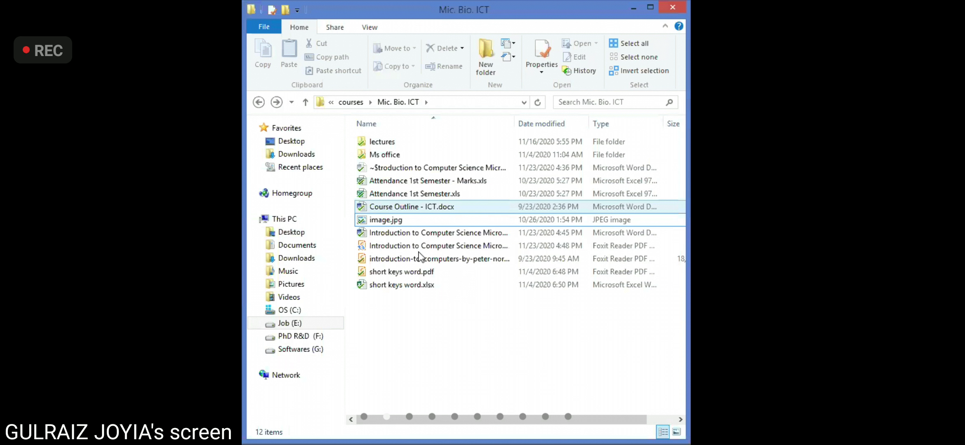
Open the protected PDF in Foxit Reader with its password, view its cover page, then return to Word
{"action": "double_click", "coordinate": [451, 246]}
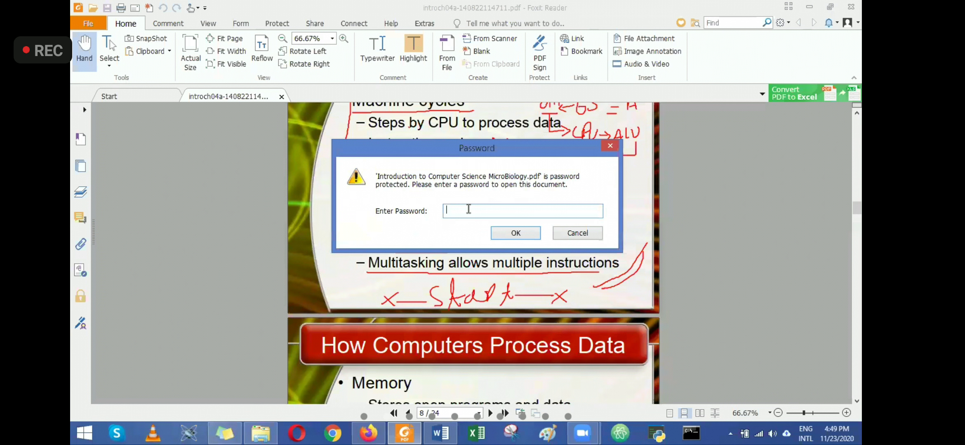
{"action": "type", "text": "••••"}
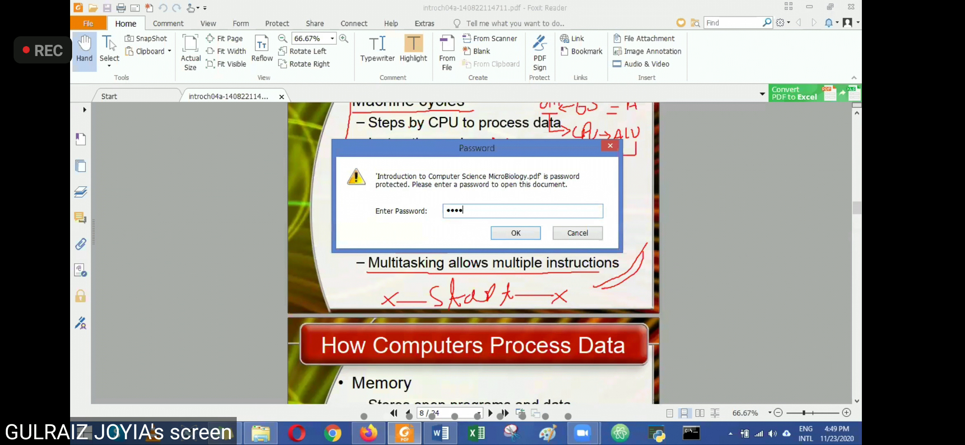
{"action": "key", "text": "Return"}
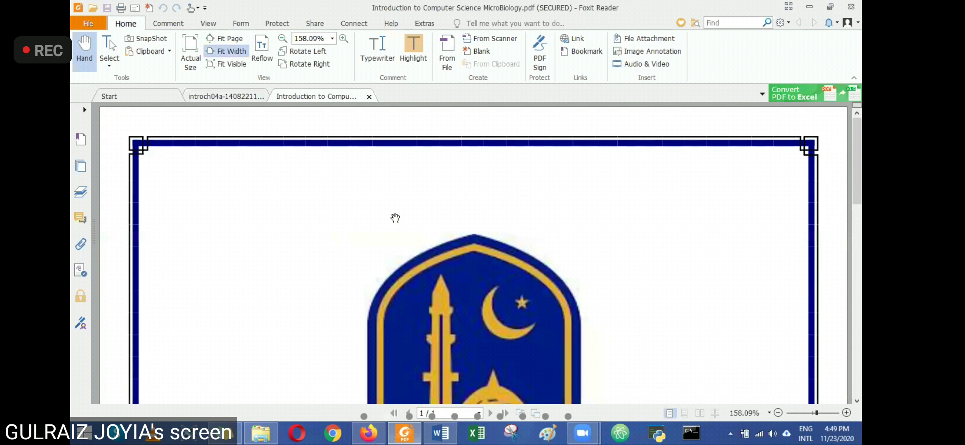
{"action": "scroll", "coordinate": [395, 219], "scroll_direction": "down", "scroll_amount": 1}
{"action": "scroll", "coordinate": [395, 218], "scroll_direction": "down", "scroll_amount": 3}
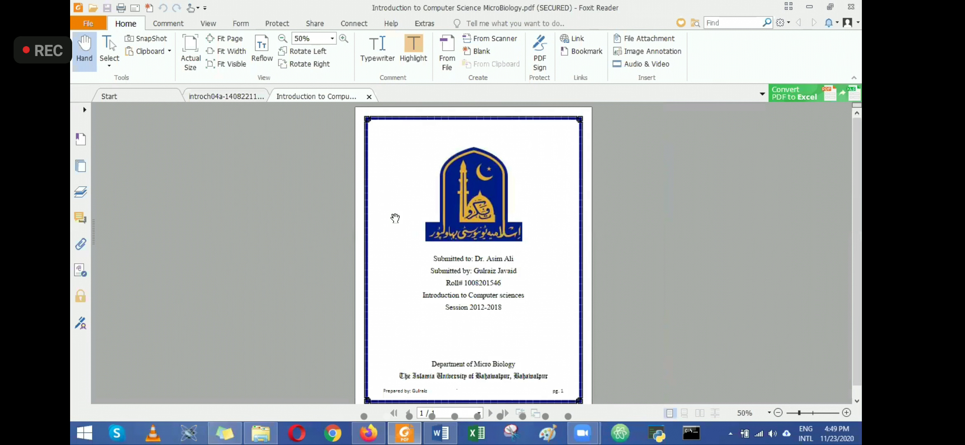
{"action": "scroll", "coordinate": [397, 220], "scroll_direction": "down", "scroll_amount": 3}
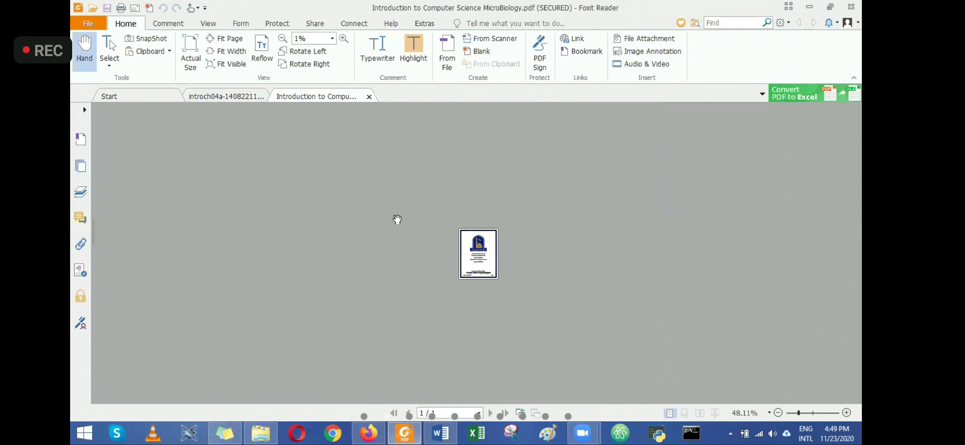
{"action": "scroll", "coordinate": [396, 220], "scroll_direction": "up", "scroll_amount": 1}
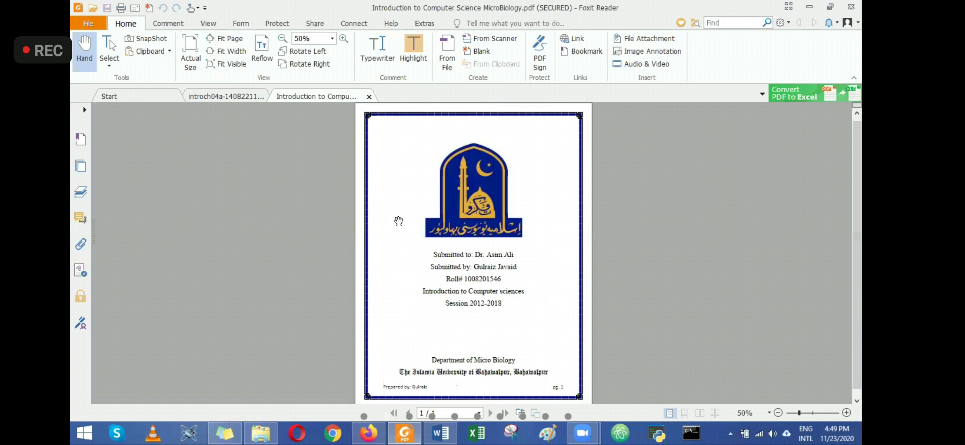
{"action": "scroll", "coordinate": [398, 221], "scroll_direction": "down", "scroll_amount": 1}
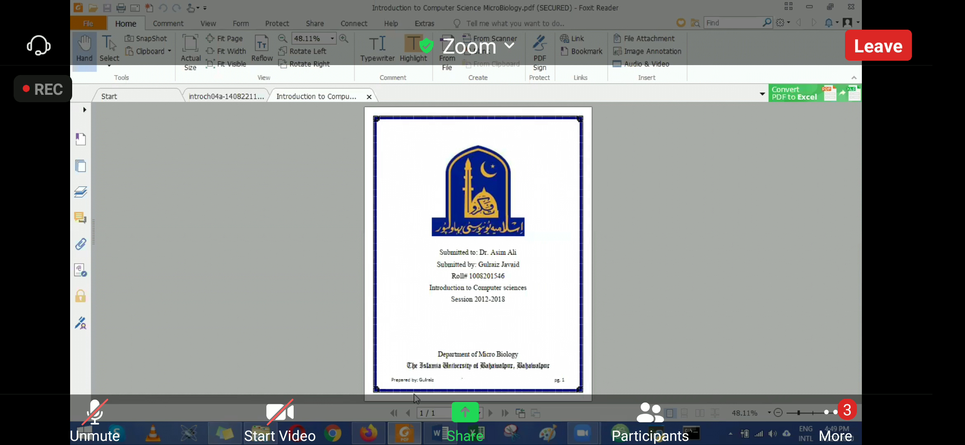
{"action": "left_click", "coordinate": [107, 132]}
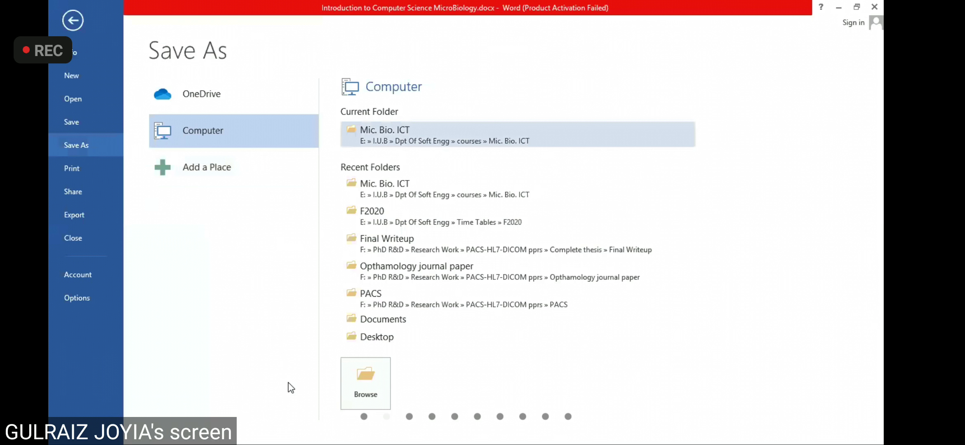
Set the Save As type to PDF in Mic. Bio. ICT, dismissing the replace and read-only errors
{"action": "left_click", "coordinate": [412, 134]}
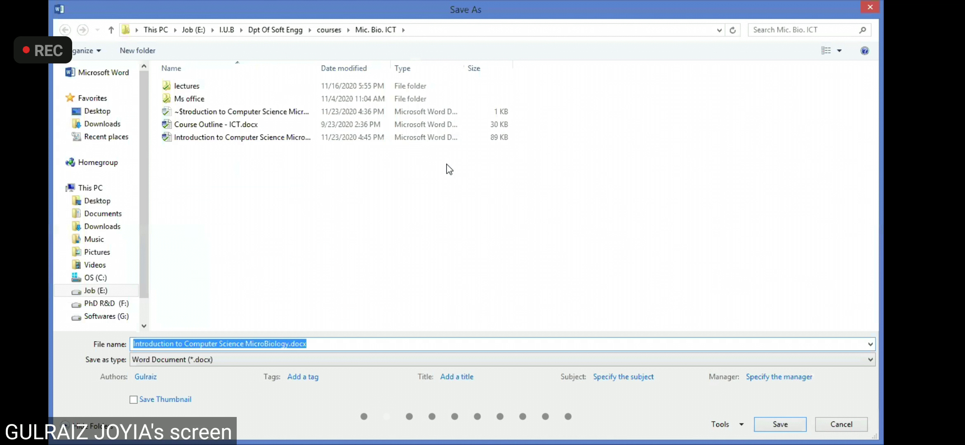
{"action": "left_click", "coordinate": [432, 359]}
{"action": "left_click", "coordinate": [431, 257]}
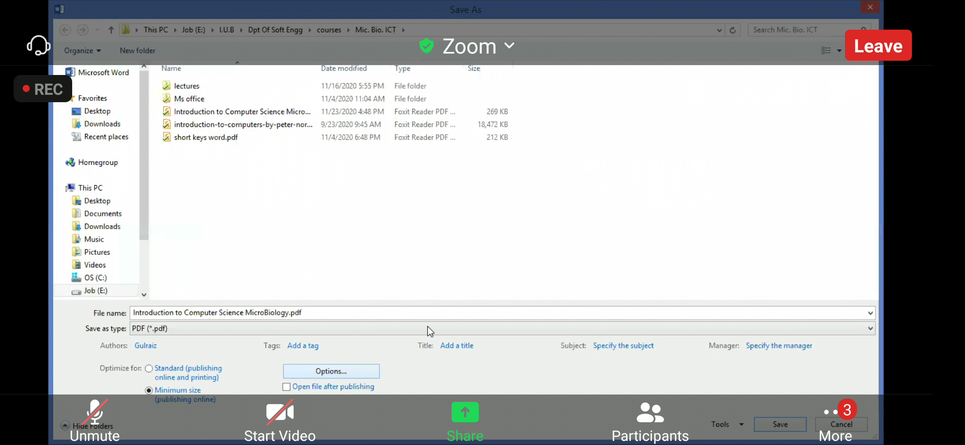
{"action": "left_click", "coordinate": [765, 426]}
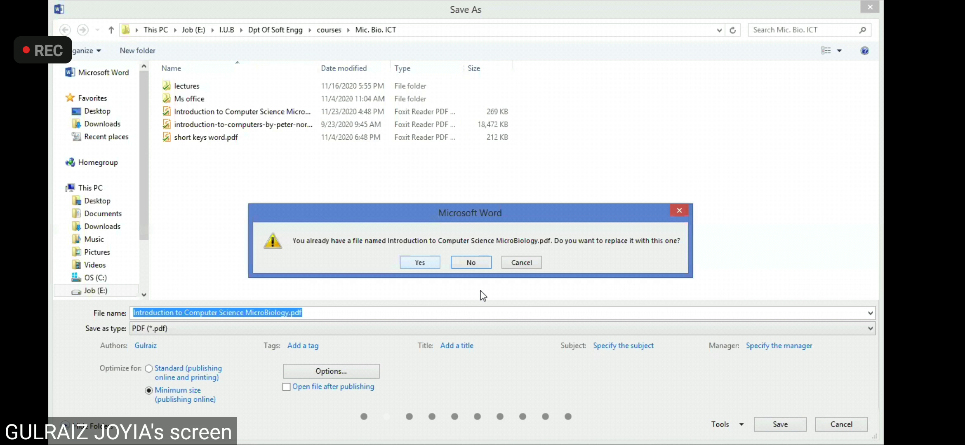
{"action": "key", "text": "Return"}
{"action": "key", "text": "Return"}
{"action": "left_click", "coordinate": [481, 337]}
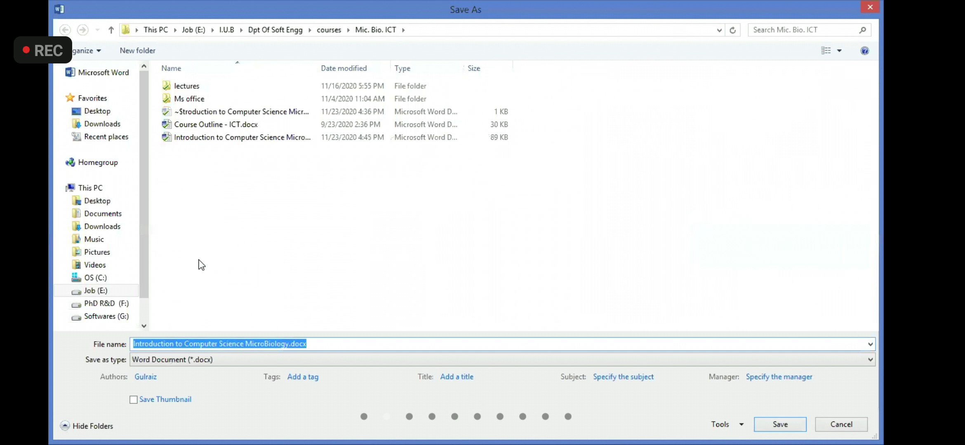
{"action": "key", "text": "Tab"}
{"action": "key", "text": "p"}
{"action": "key", "text": "Return"}
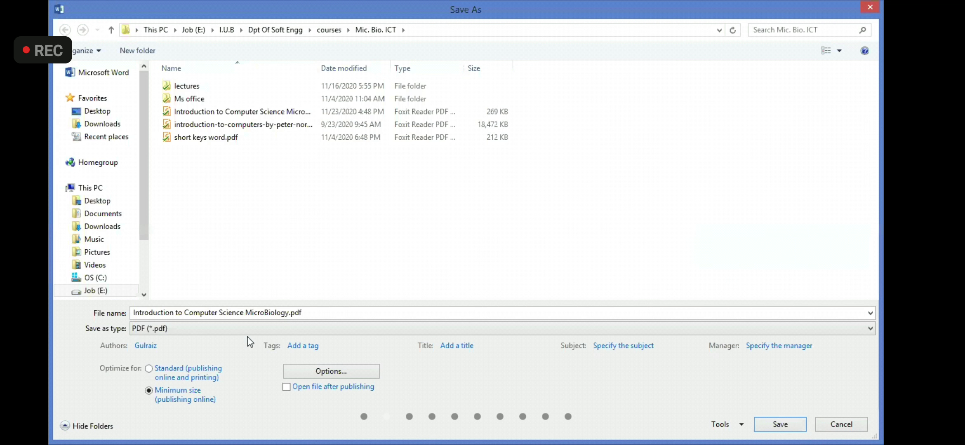
Confirm the PDF options, rename the file to 123testing.pdf, and save past the protection warning
{"action": "left_click", "coordinate": [310, 371]}
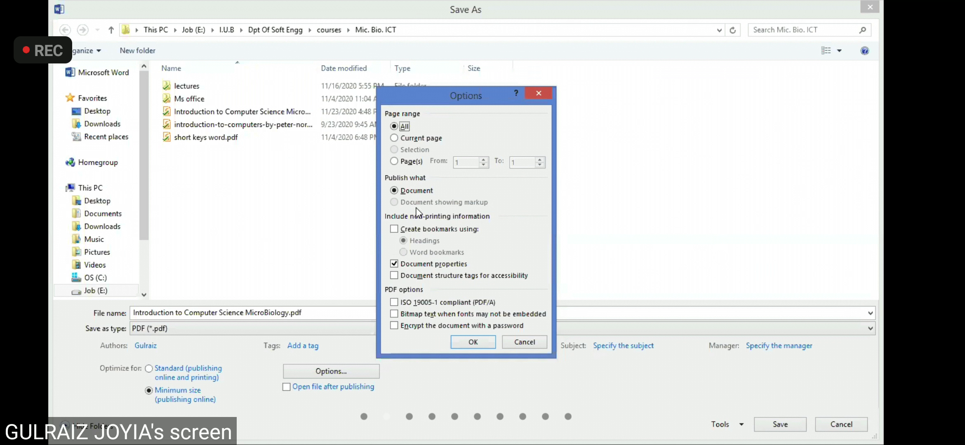
{"action": "left_click", "coordinate": [464, 341]}
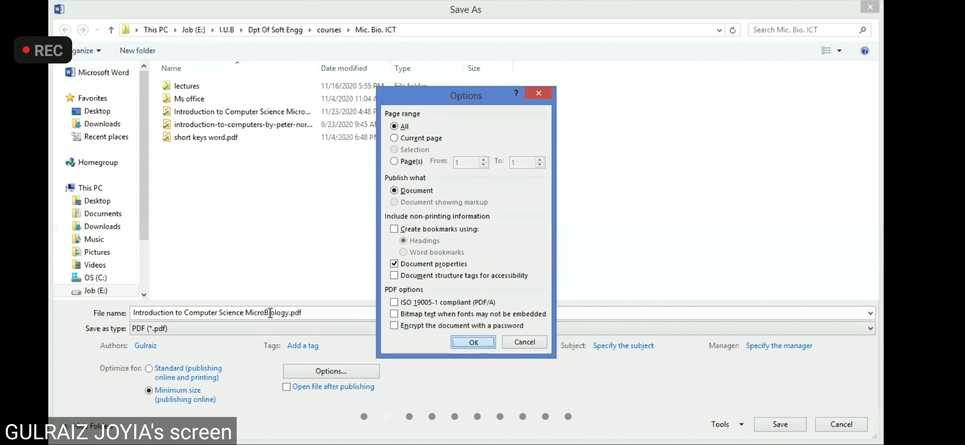
{"action": "left_click", "coordinate": [297, 317]}
{"action": "type", "text": "0"}
{"action": "key", "text": "Right"}
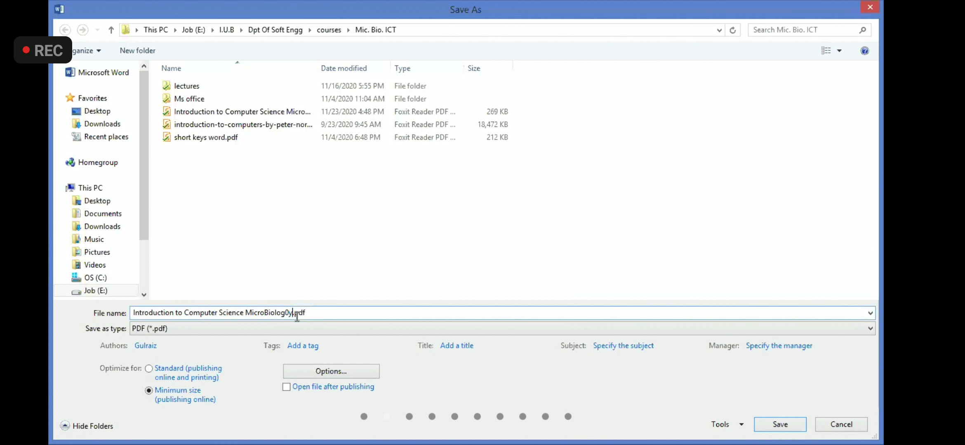
{"action": "key", "text": "ctrl+shift+Left"}
{"action": "key", "text": "ctrl+shift+Left"}
{"action": "key", "text": "ctrl+shift+Left"}
{"action": "key", "text": "ctrl+shift+Left"}
{"action": "key", "text": "ctrl+shift+Left"}
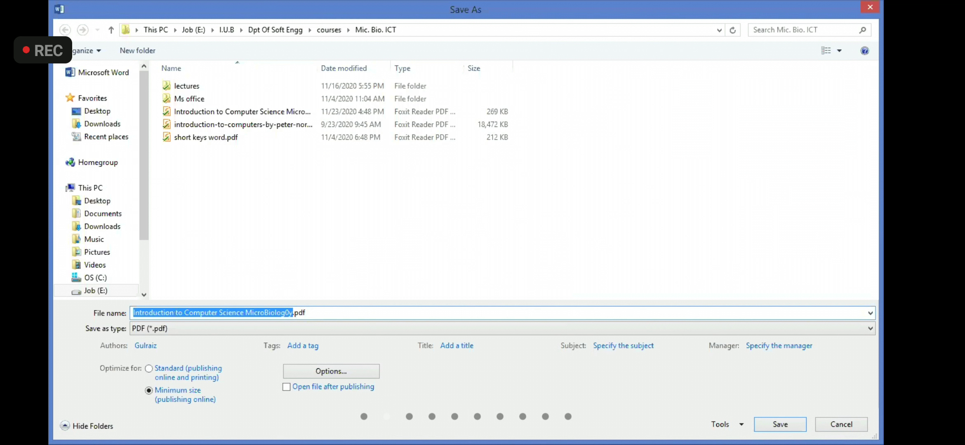
{"action": "type", "text": "123testing"}
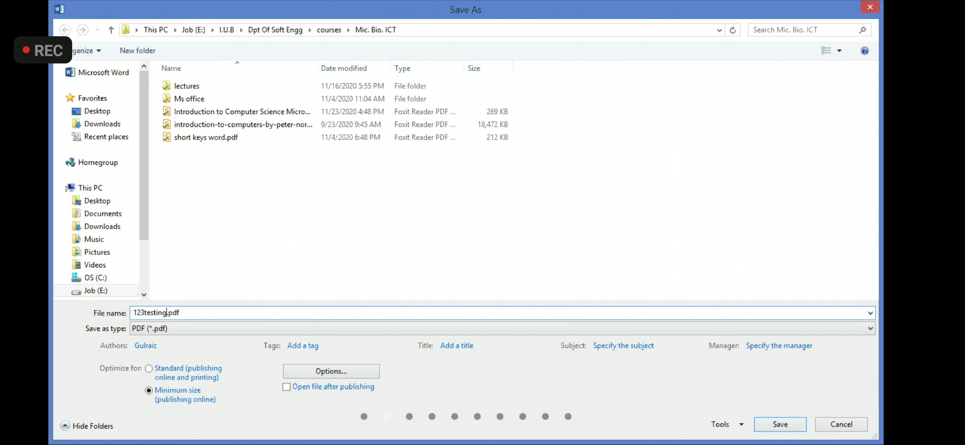
{"action": "key", "text": "Return"}
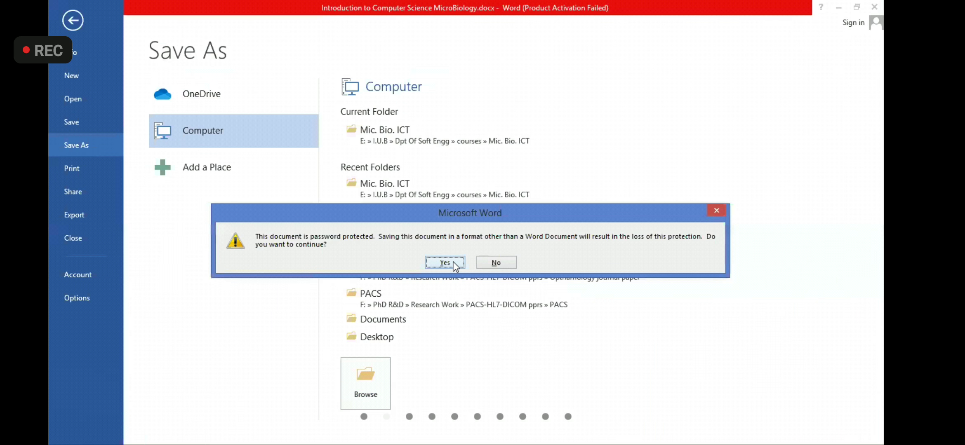
{"action": "left_click", "coordinate": [454, 264]}
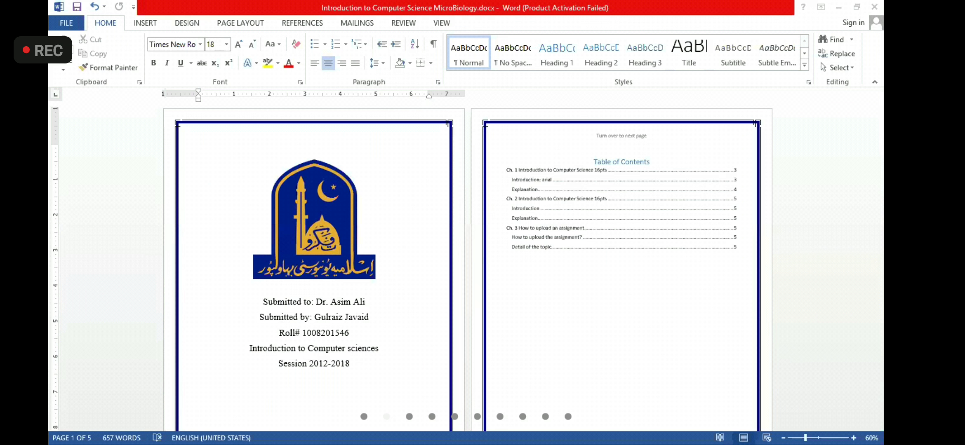
{"action": "key", "text": "alt+Tab"}
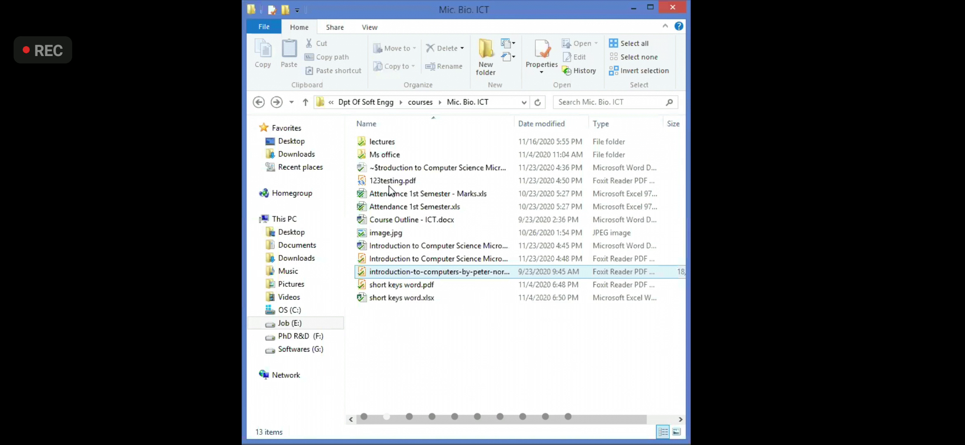
{"action": "left_click", "coordinate": [393, 183]}
{"action": "double_click", "coordinate": [393, 184]}
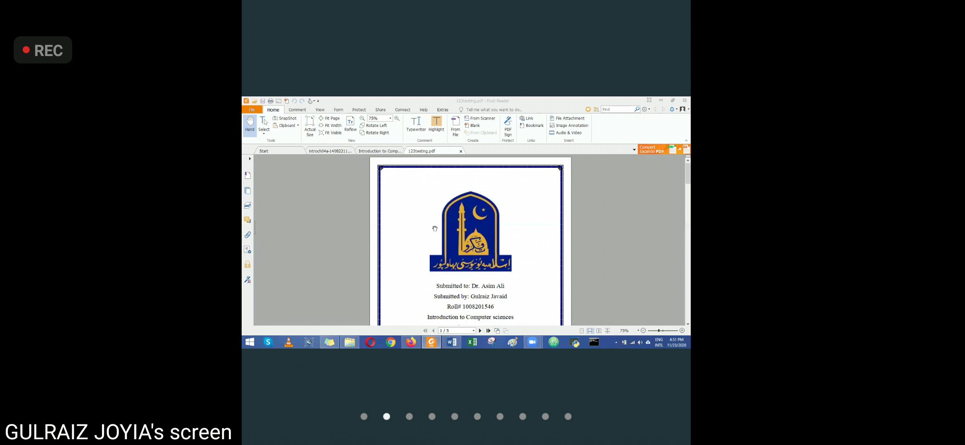
{"action": "scroll", "coordinate": [391, 253], "scroll_direction": "down", "scroll_amount": 1}
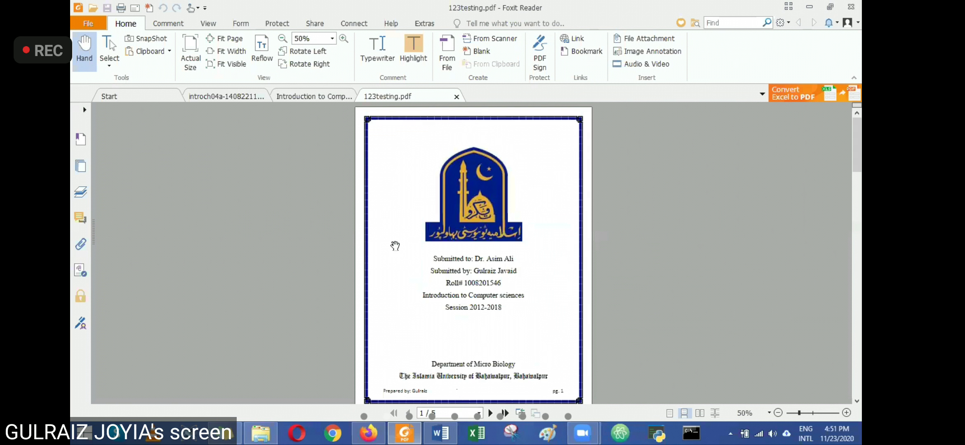
{"action": "scroll", "coordinate": [400, 242], "scroll_direction": "down", "scroll_amount": 3}
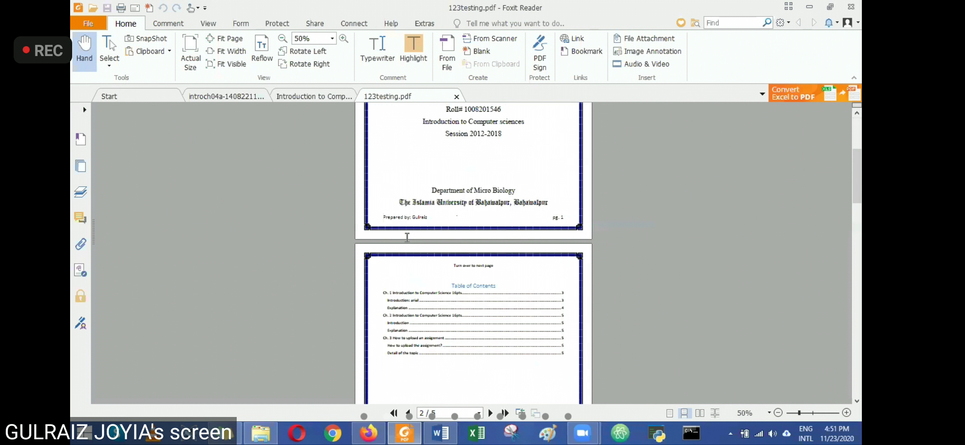
{"action": "scroll", "coordinate": [404, 241], "scroll_direction": "down", "scroll_amount": 5}
{"action": "scroll", "coordinate": [405, 242], "scroll_direction": "down", "scroll_amount": 4}
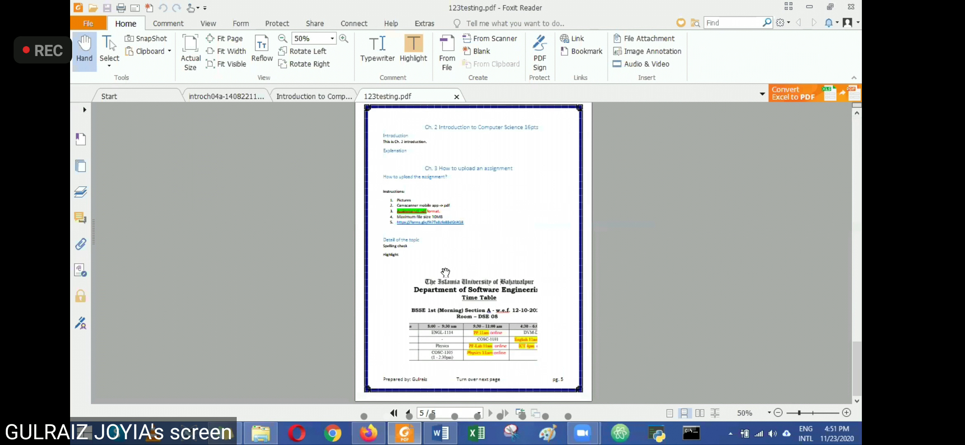
{"action": "scroll", "coordinate": [444, 314], "scroll_direction": "up", "scroll_amount": 1}
{"action": "scroll", "coordinate": [444, 314], "scroll_direction": "up", "scroll_amount": 1}
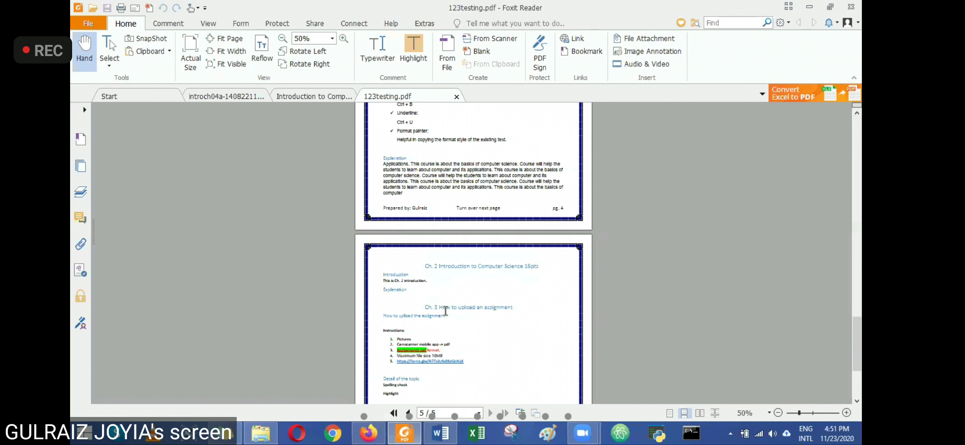
{"action": "scroll", "coordinate": [445, 311], "scroll_direction": "down", "scroll_amount": 1}
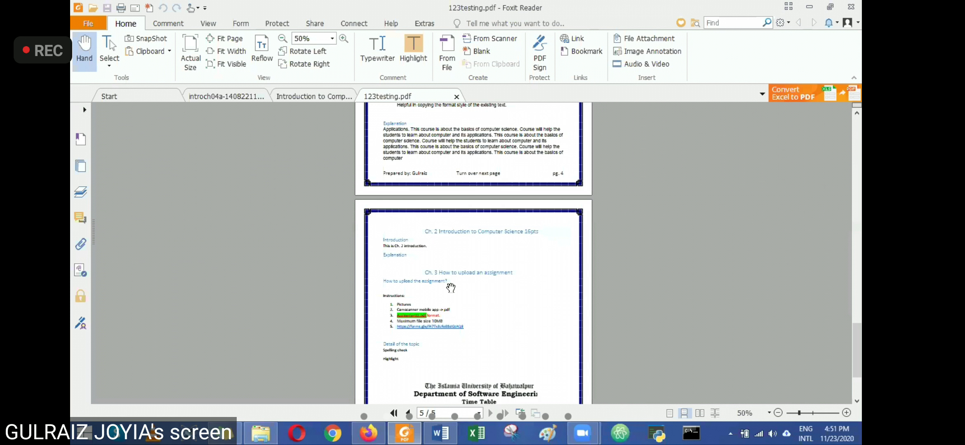
{"action": "scroll", "coordinate": [461, 297], "scroll_direction": "up", "scroll_amount": 10}
{"action": "scroll", "coordinate": [462, 296], "scroll_direction": "up", "scroll_amount": 10}
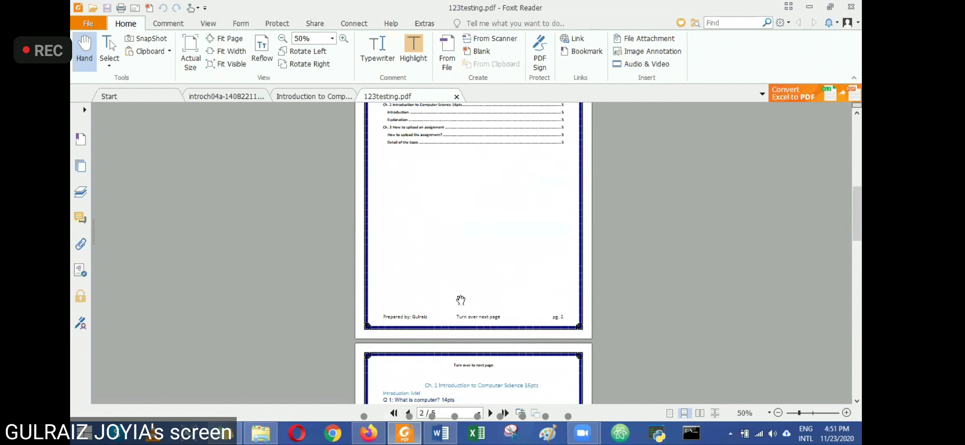
Close 123testing.pdf and the MicroBiology PDF in Foxit, then select both files in File Explorer
{"action": "left_click", "coordinate": [456, 96]}
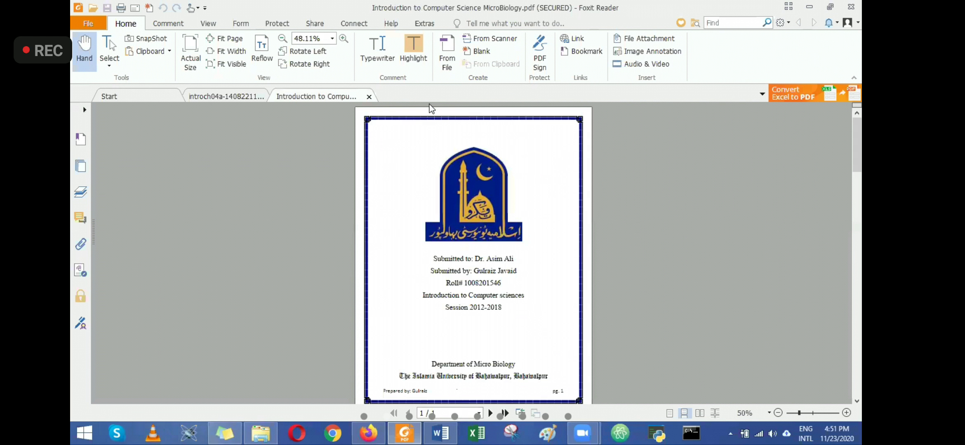
{"action": "left_click", "coordinate": [369, 96]}
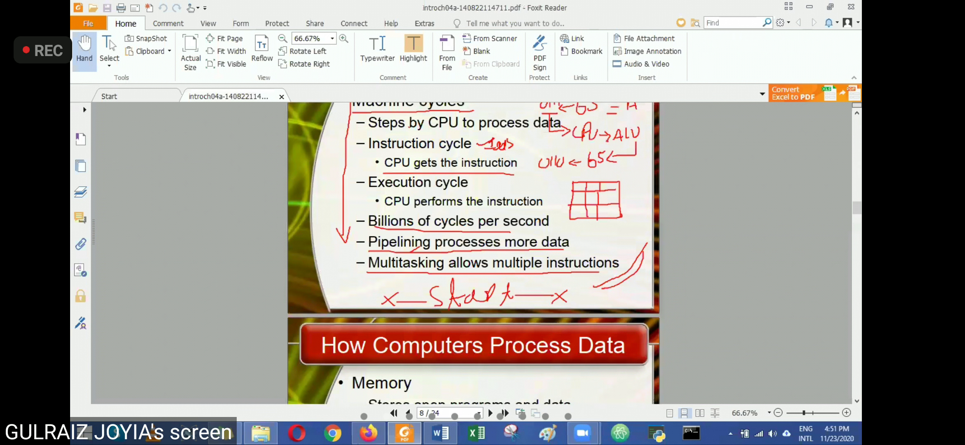
{"action": "left_click", "coordinate": [481, 431]}
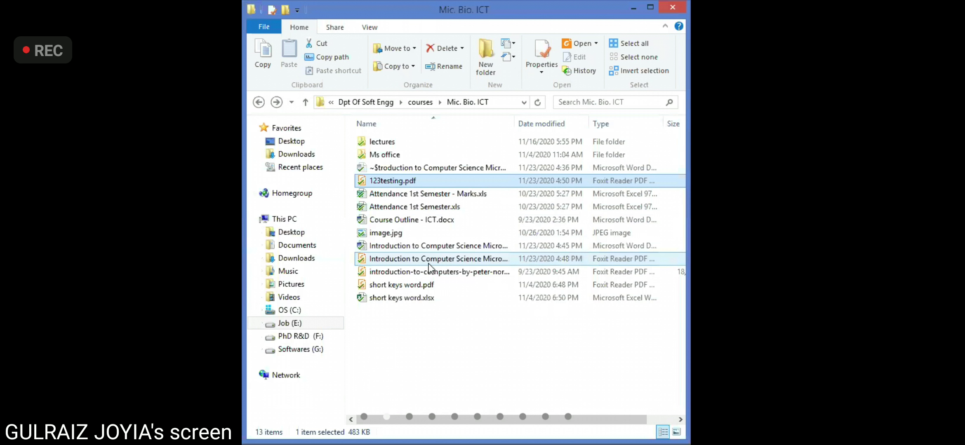
{"action": "left_click", "coordinate": [427, 262], "text": "ctrl"}
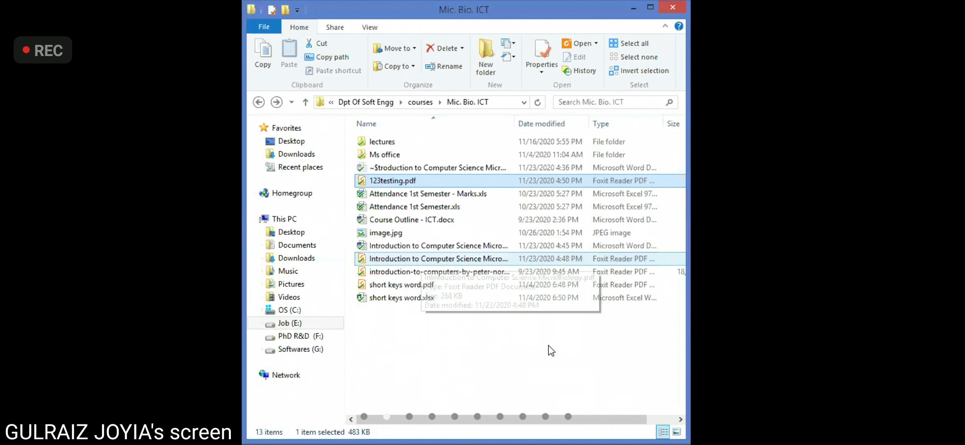
Delete both selected PDFs, refresh the folder listing, and minimize the File Explorer window
{"action": "double_click", "coordinate": [514, 123]}
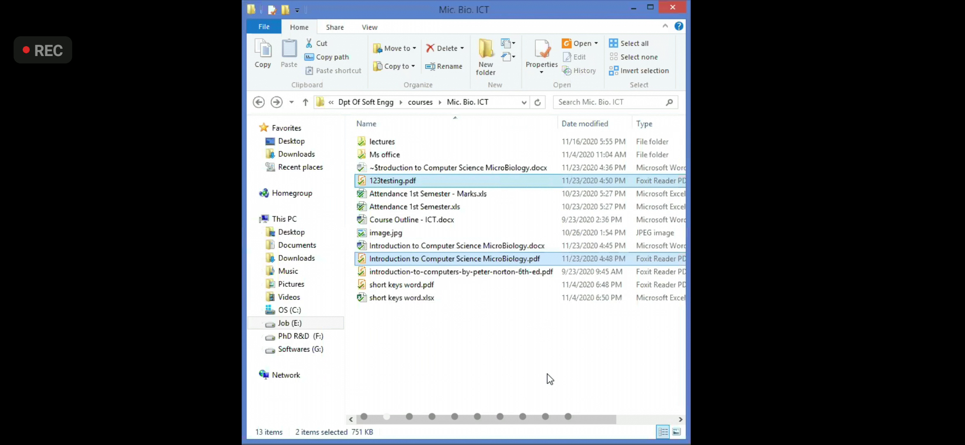
{"action": "key", "text": "Delete"}
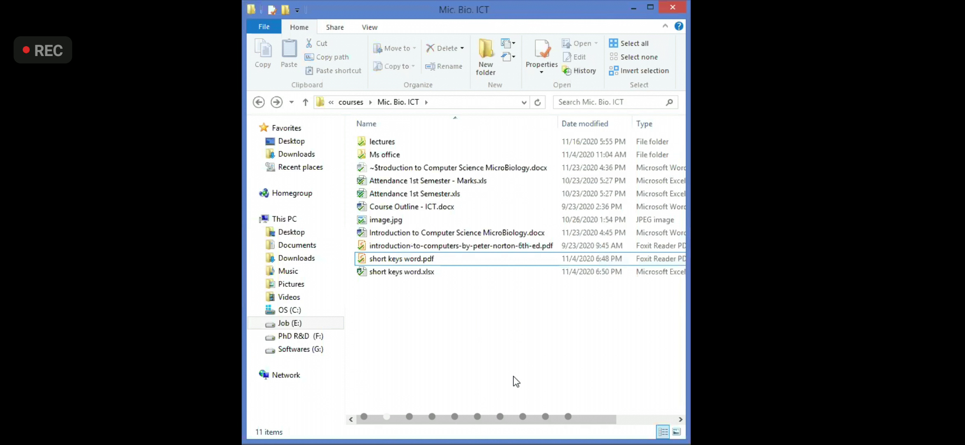
{"action": "right_click", "coordinate": [501, 333]}
{"action": "left_click", "coordinate": [542, 187]}
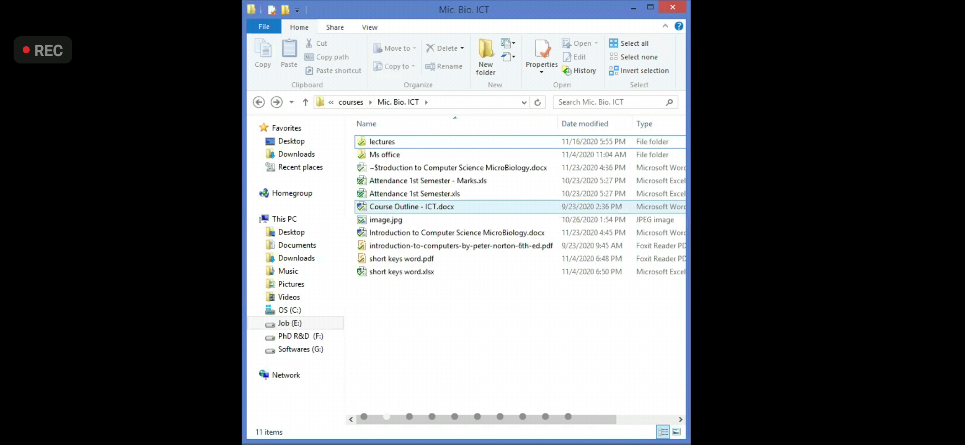
{"action": "left_click", "coordinate": [633, 9]}
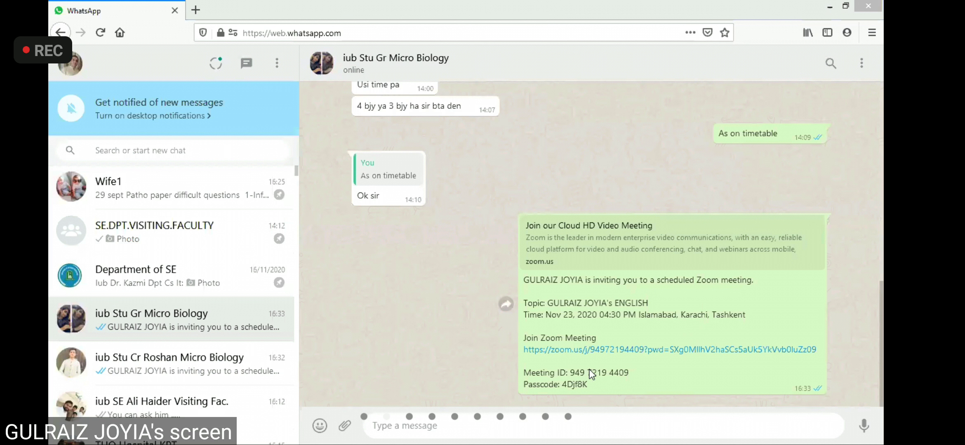
Bring Firefox to the front and open a new blank tab beside WhatsApp Web
{"action": "left_click", "coordinate": [446, 348]}
{"action": "left_click", "coordinate": [444, 343]}
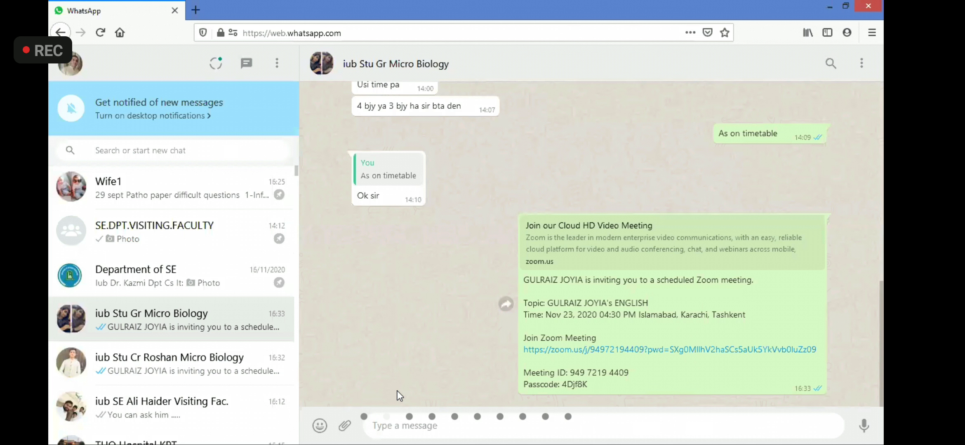
{"action": "left_click", "coordinate": [196, 12]}
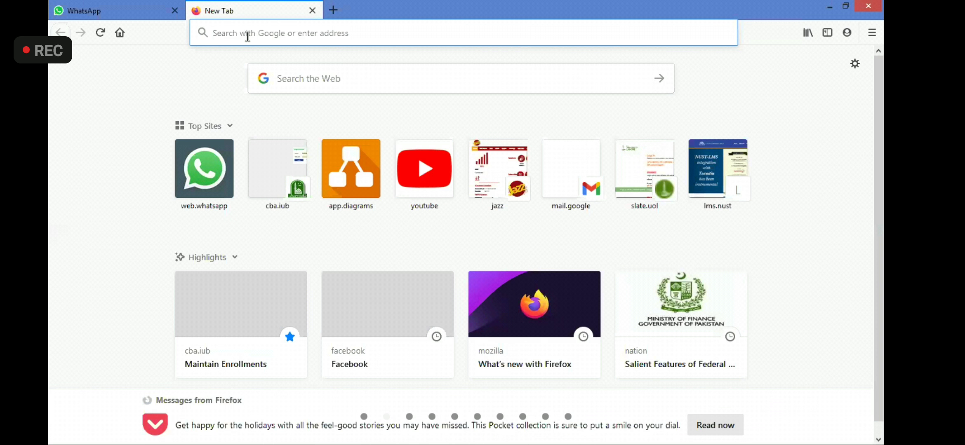
Return to Firefox and focus the new tab's address bar, ready to enter google.com
{"action": "left_click", "coordinate": [252, 32]}
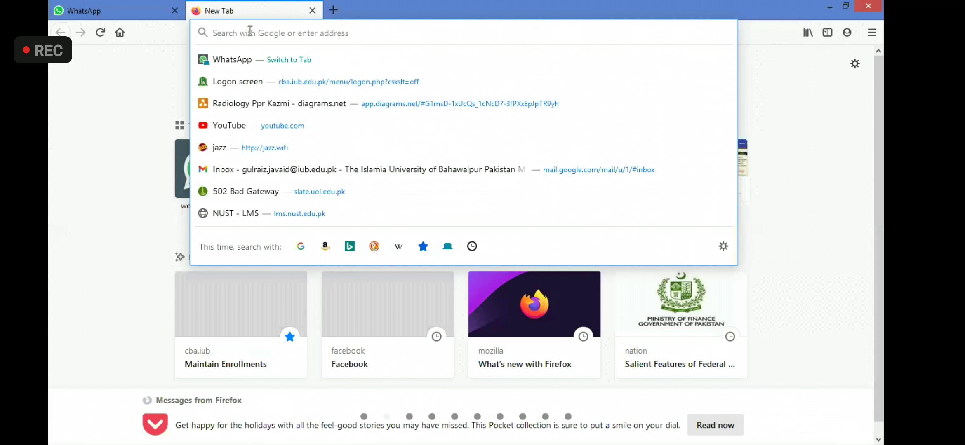
{"action": "key", "text": "ctrl"}
{"action": "key", "text": "alt+Tab"}
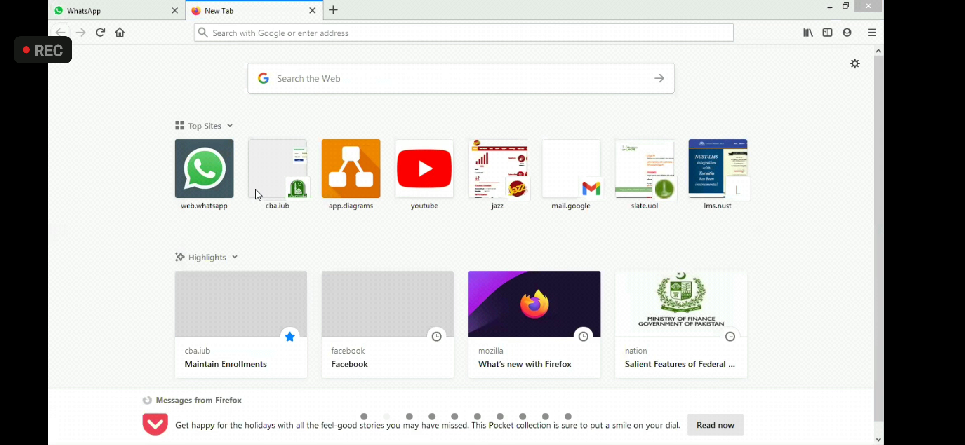
{"action": "left_click", "coordinate": [117, 191]}
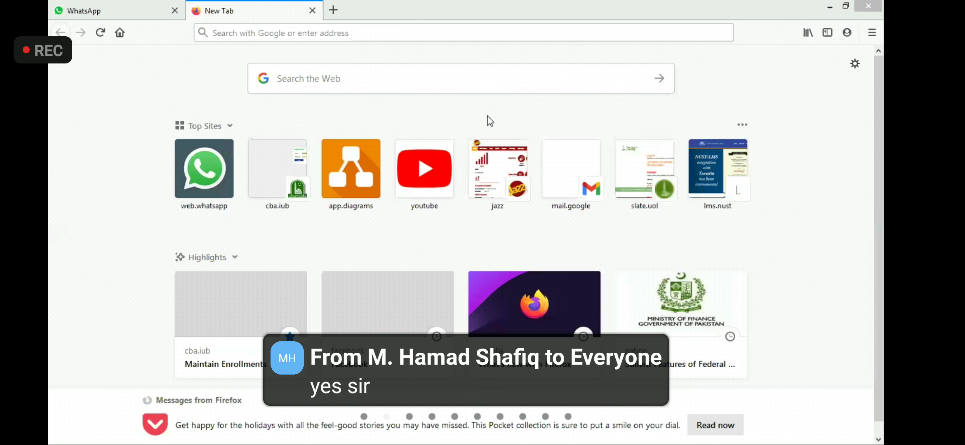
{"action": "left_click", "coordinate": [490, 120]}
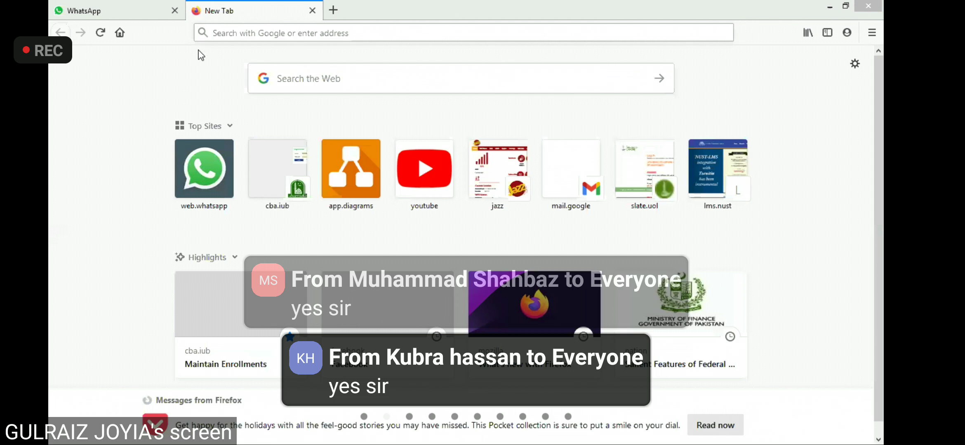
{"action": "left_click", "coordinate": [240, 31]}
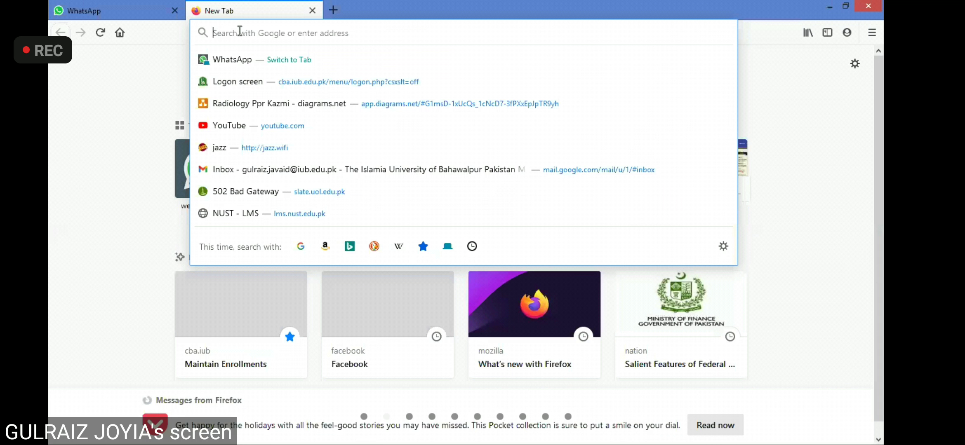
Load google.com in a new tab and search for 'login into gmail'
{"action": "type", "text": "google.com"}
{"action": "key", "text": "Return"}
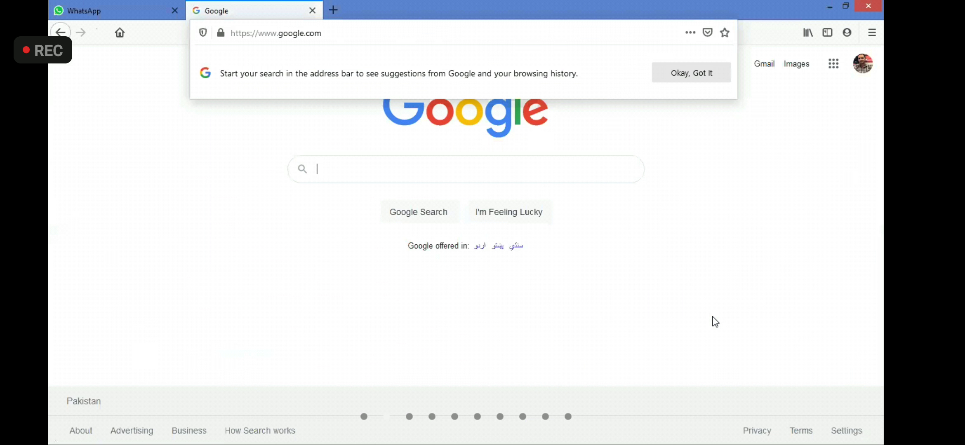
{"action": "left_click", "coordinate": [460, 161]}
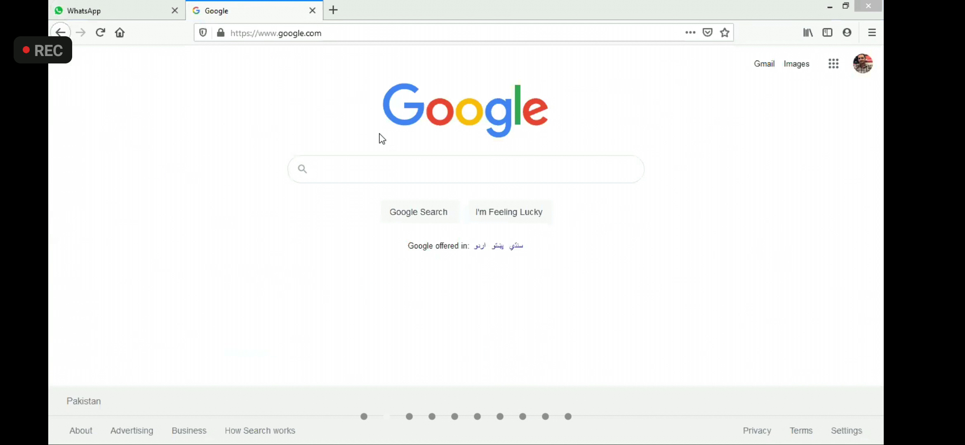
{"action": "left_click", "coordinate": [378, 159]}
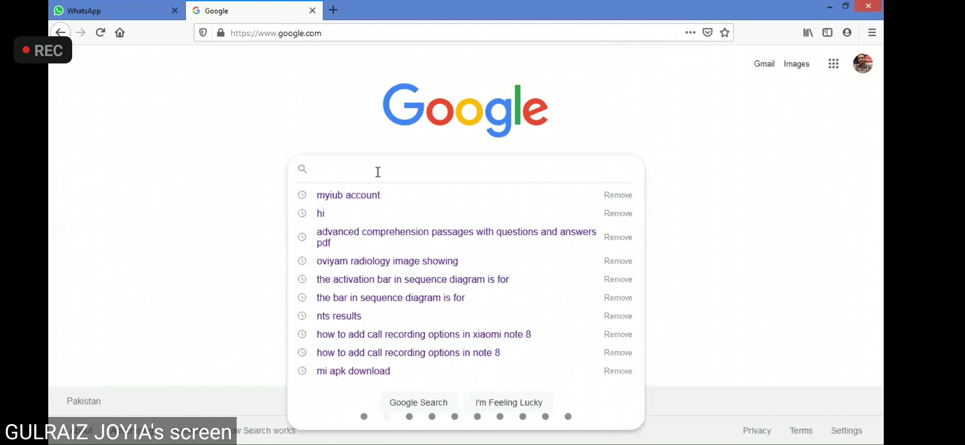
{"action": "type", "text": "login in"}
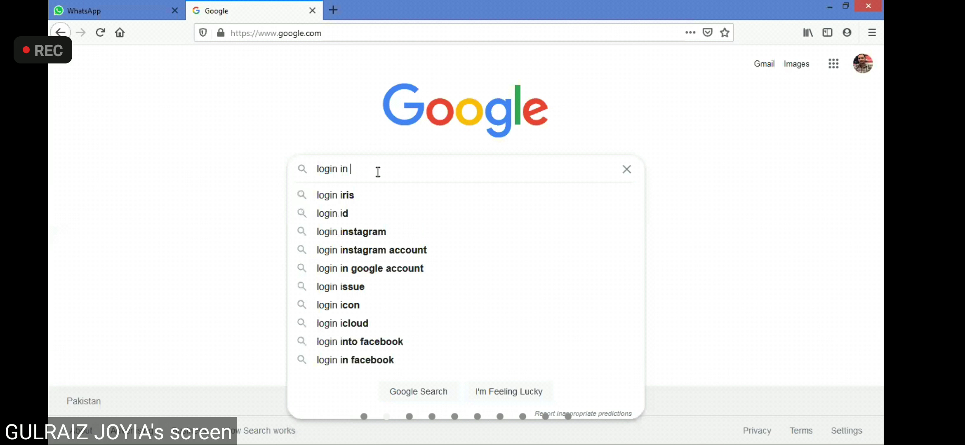
{"action": "key", "text": "BackSpace"}
{"action": "type", "text": "to"}
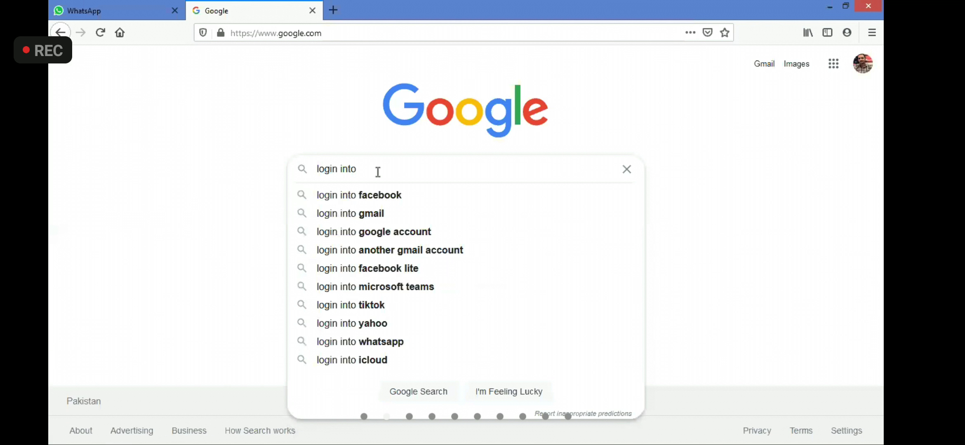
{"action": "left_click", "coordinate": [377, 213]}
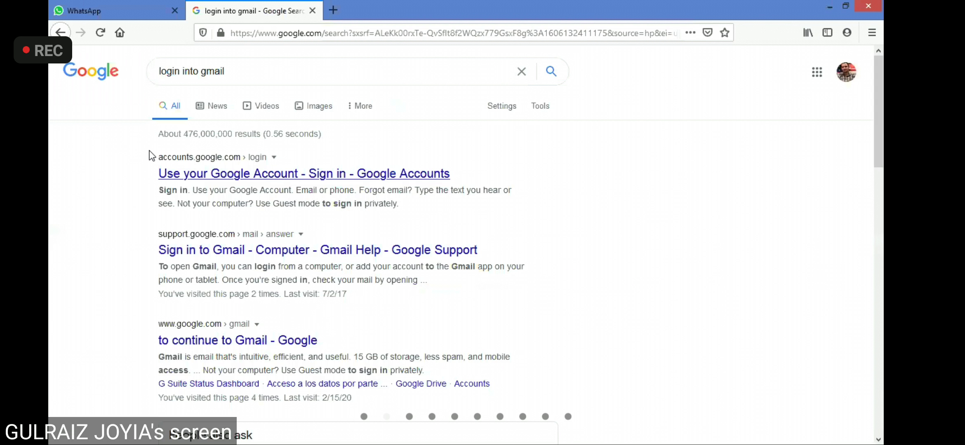
Change the query to 'singup into gmail' and open the 'Create your Google Account' result
{"action": "triple_click", "coordinate": [211, 160]}
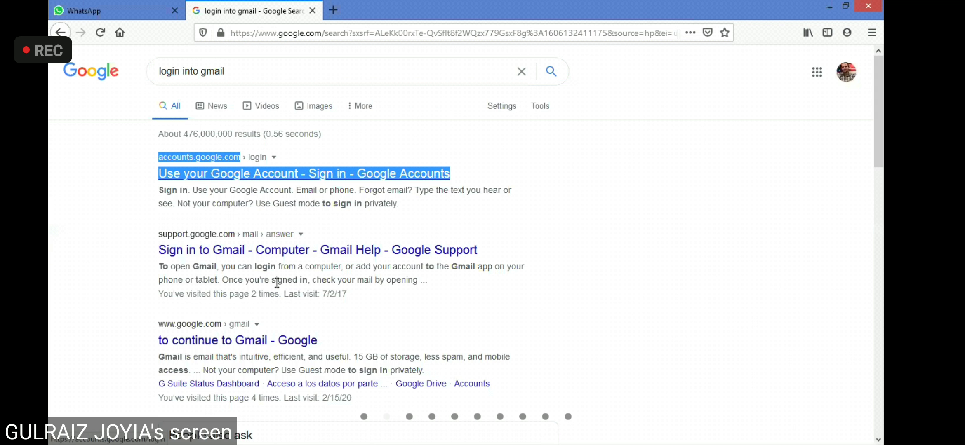
{"action": "left_click", "coordinate": [140, 247]}
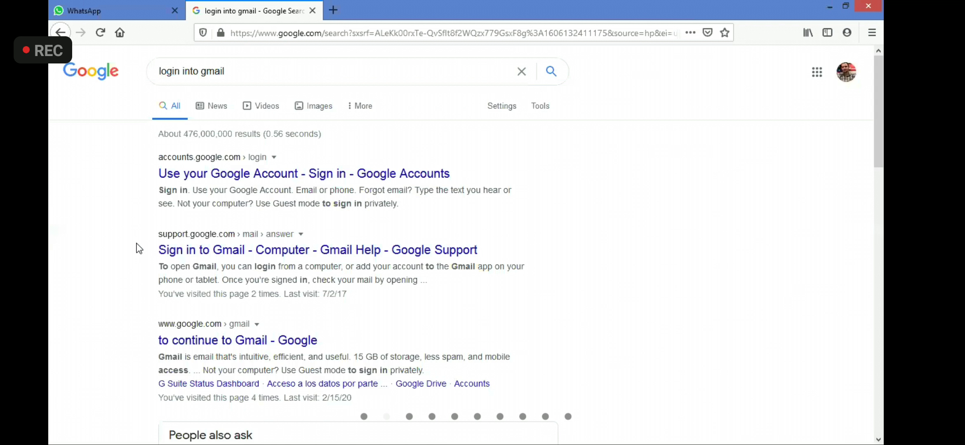
{"action": "scroll", "coordinate": [140, 247], "scroll_direction": "down", "scroll_amount": 6}
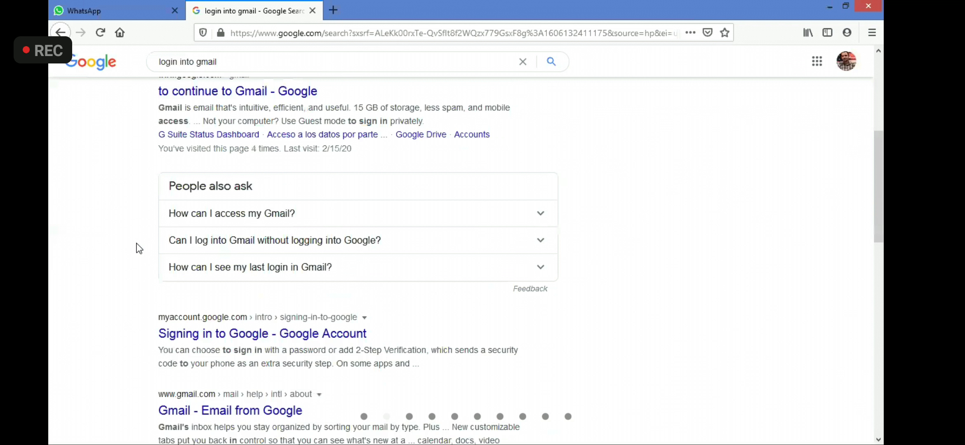
{"action": "scroll", "coordinate": [140, 247], "scroll_direction": "up", "scroll_amount": 6}
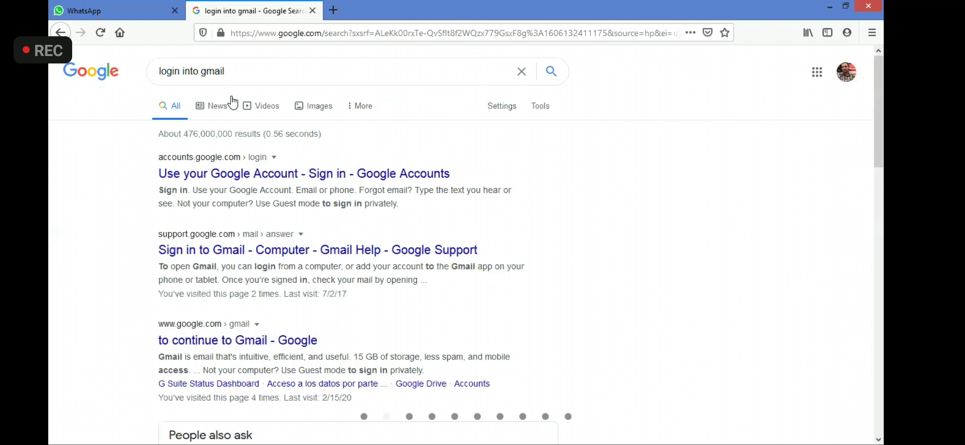
{"action": "double_click", "coordinate": [175, 72]}
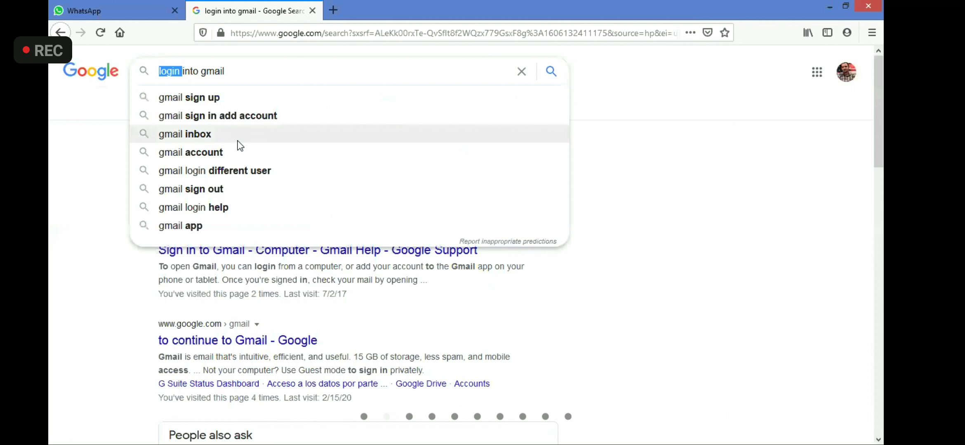
{"action": "type", "text": "sing u"}
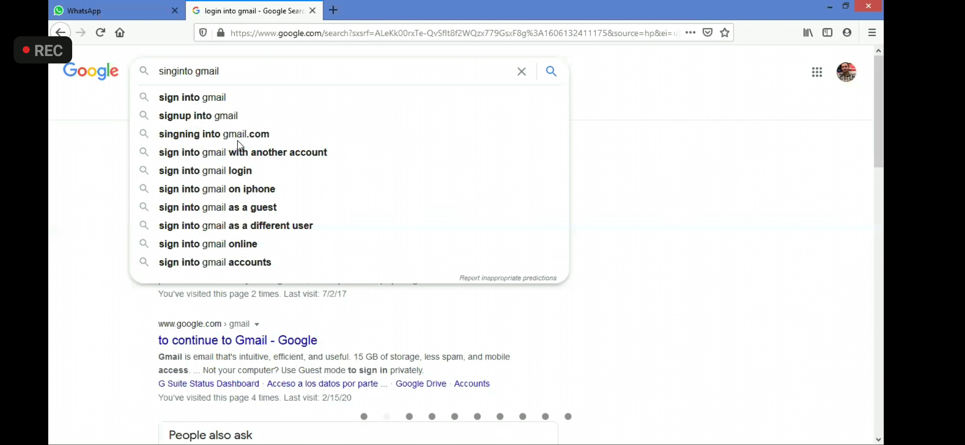
{"action": "key", "text": "BackSpace"}
{"action": "key", "text": "BackSpace"}
{"action": "type", "text": "up"}
{"action": "key", "text": "Return"}
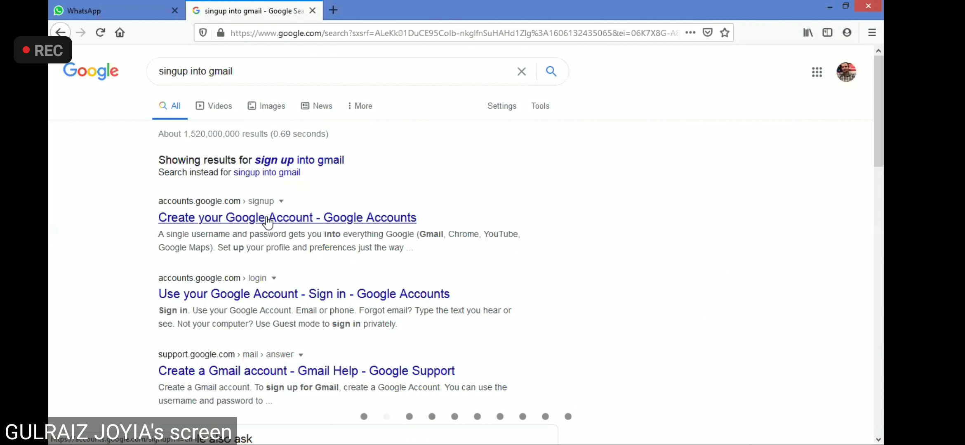
{"action": "left_click", "coordinate": [267, 219]}
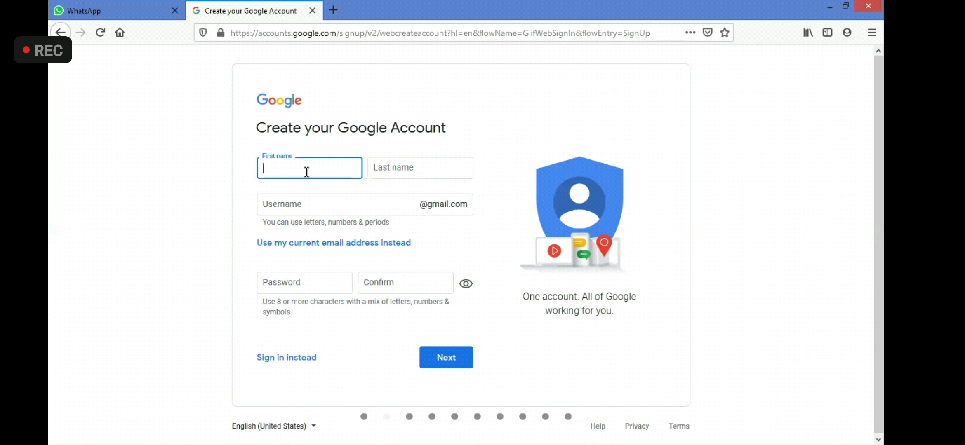
Enter the first and last name in the sign-up form, correcting and swapping them
{"action": "type", "text": "Apple"}
{"action": "left_click", "coordinate": [392, 169]}
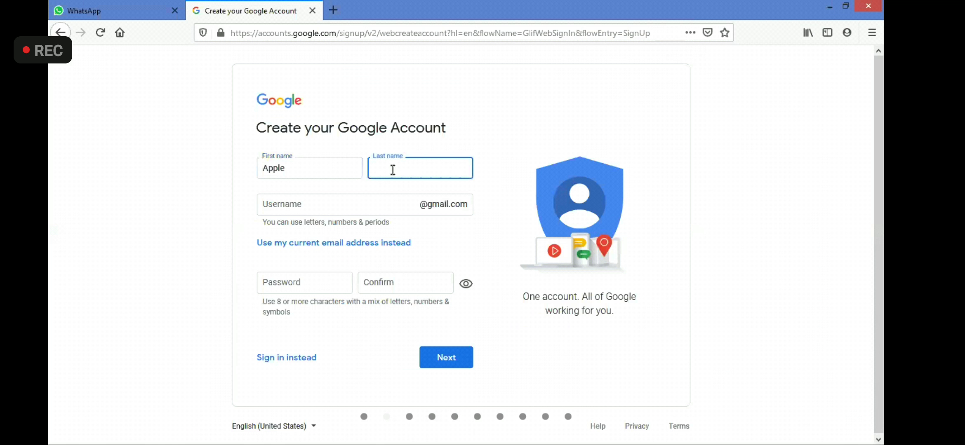
{"action": "type", "text": "Sweet"}
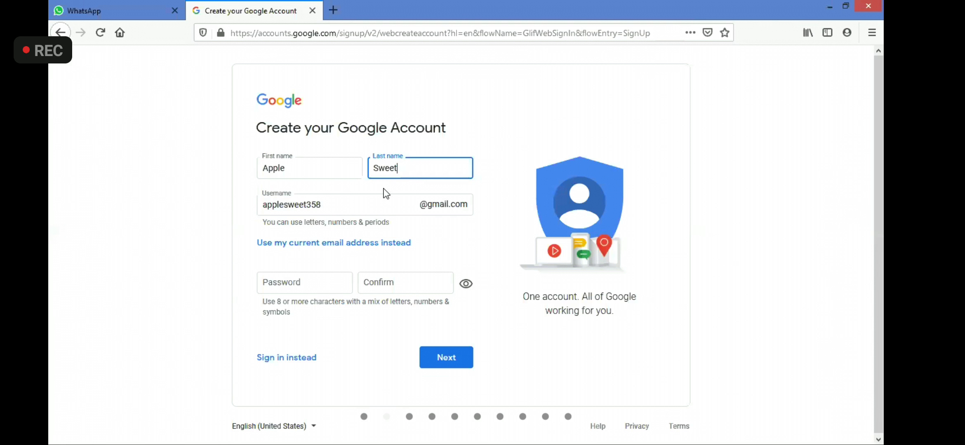
{"action": "double_click", "coordinate": [291, 167]}
{"action": "type", "text": "Sw"}
{"action": "key", "text": "BackSpace"}
{"action": "key", "text": "BackSpace"}
{"action": "type", "text": "sweet"}
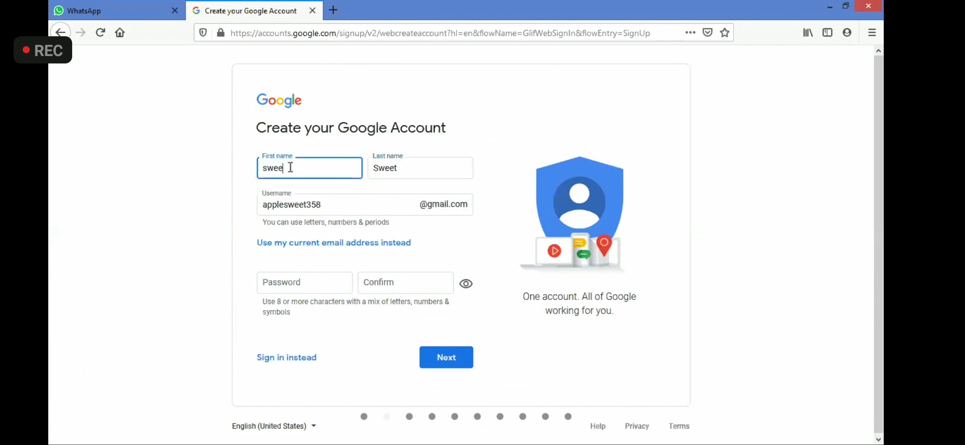
{"action": "double_click", "coordinate": [390, 169]}
{"action": "type", "text": "apple"}
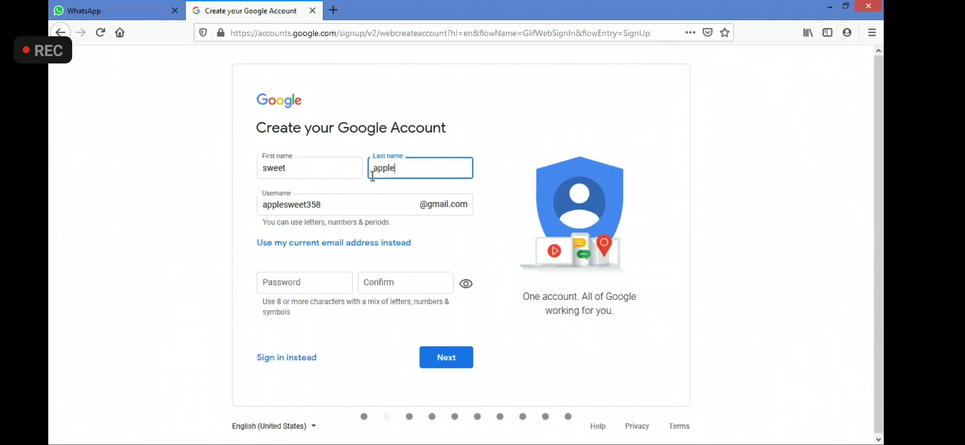
Replace the suggested Gmail username with the chosen username
{"action": "left_click", "coordinate": [338, 204]}
{"action": "left_click_drag", "start_coordinate": [346, 205], "coordinate": [248, 204]}
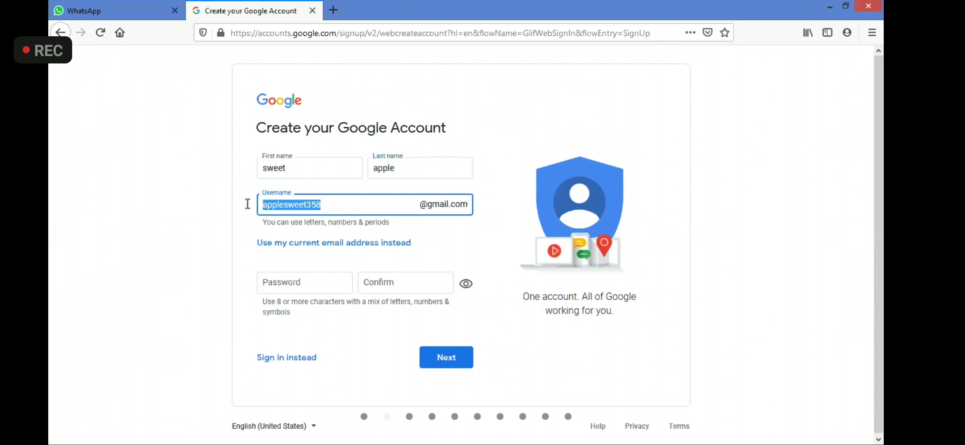
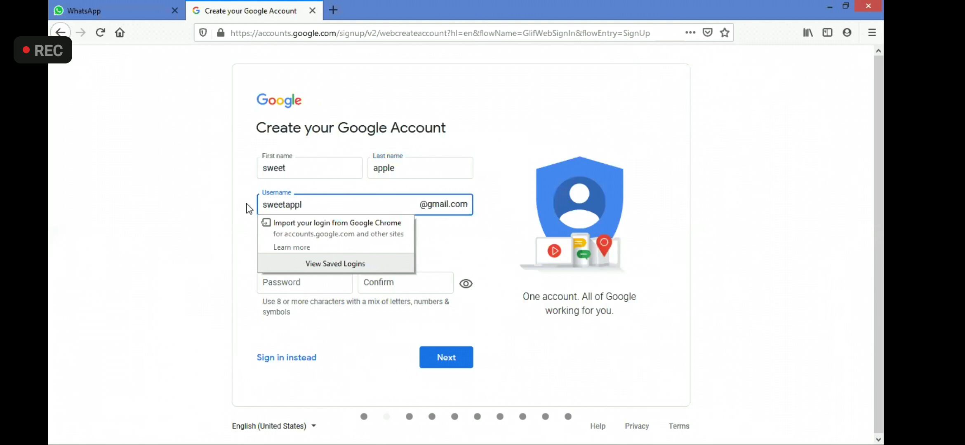
Append '.iub' to the taken username so availability is rechecked
{"action": "left_click", "coordinate": [336, 204]}
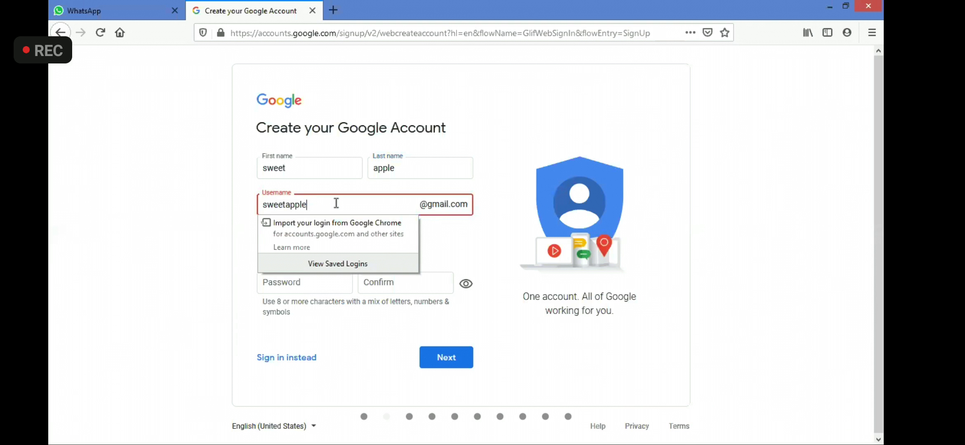
{"action": "left_click", "coordinate": [418, 233]}
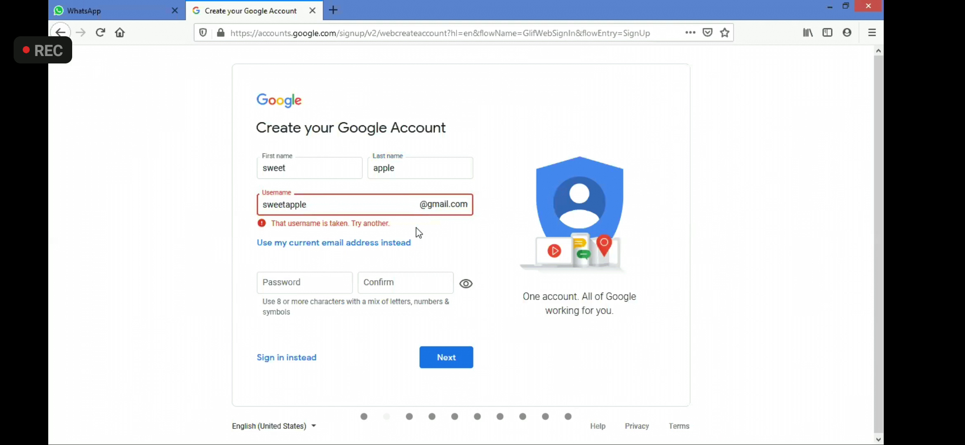
{"action": "left_click", "coordinate": [338, 202]}
{"action": "left_click", "coordinate": [235, 194]}
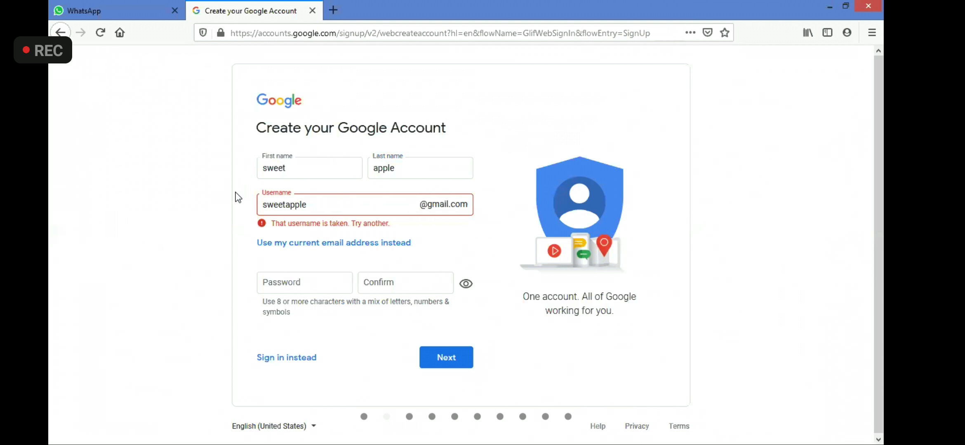
{"action": "left_click", "coordinate": [316, 206]}
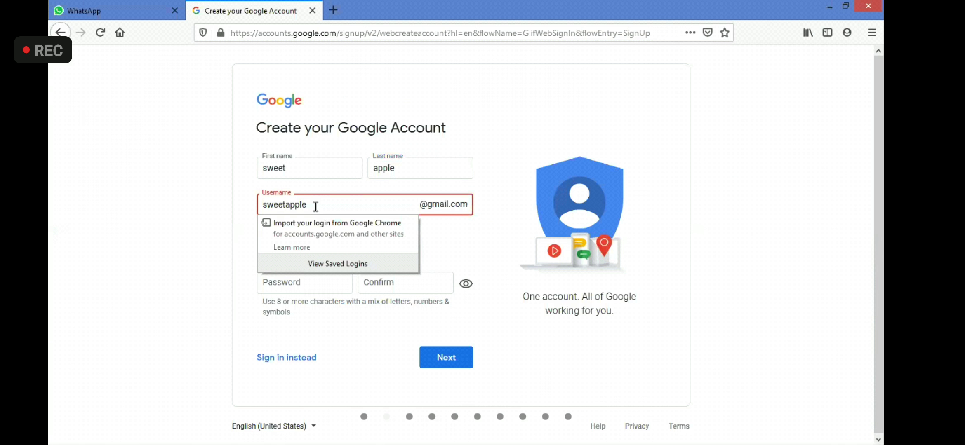
{"action": "type", "text": ".iub"}
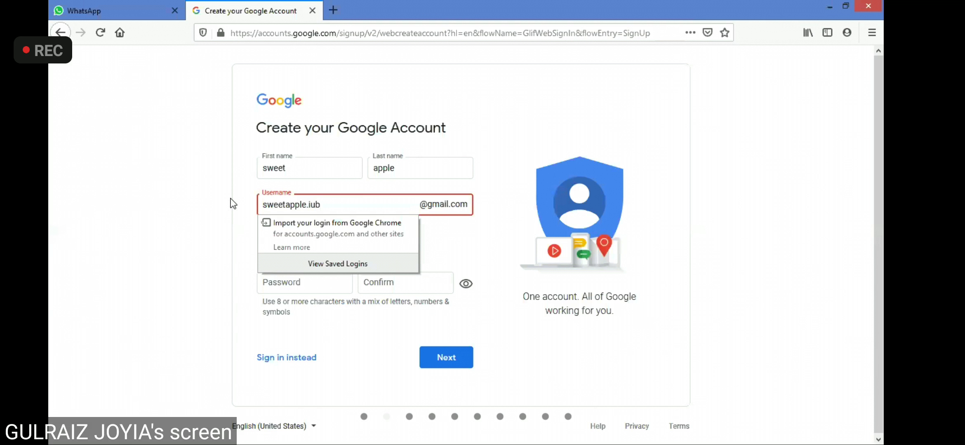
{"action": "left_click", "coordinate": [166, 195]}
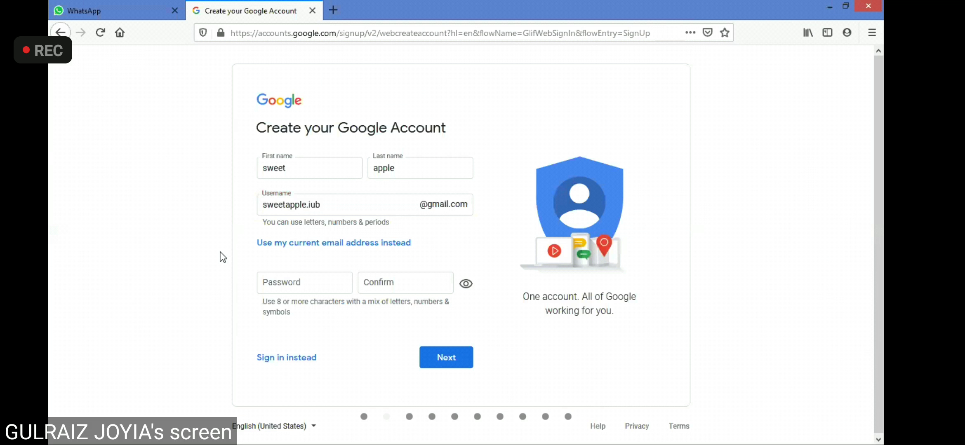
Focus the Password field and open a new browser tab for drafting the password
{"action": "left_click", "coordinate": [303, 285]}
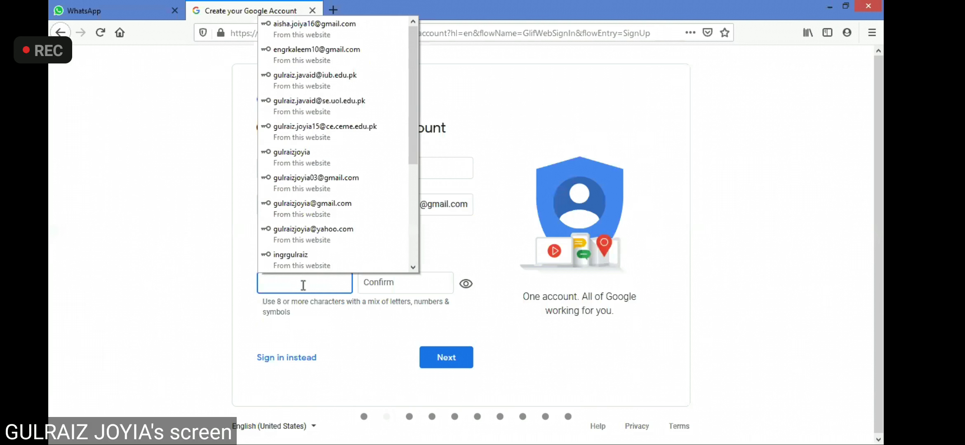
{"action": "left_click", "coordinate": [213, 281]}
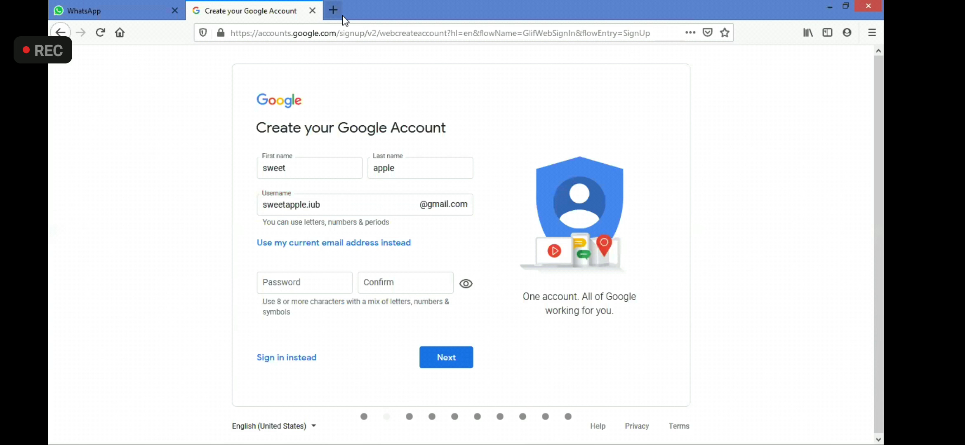
{"action": "left_click", "coordinate": [333, 11]}
Draft the account password in the new tab's address bar, fixing typos
{"action": "left_click", "coordinate": [317, 33]}
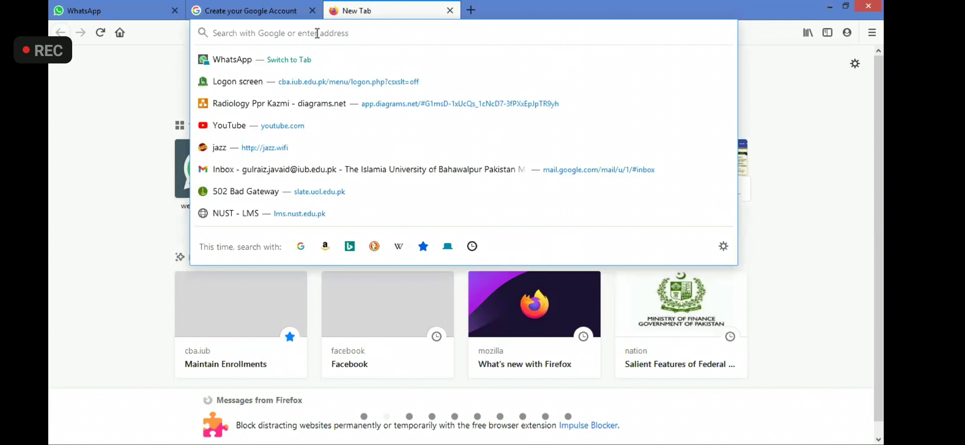
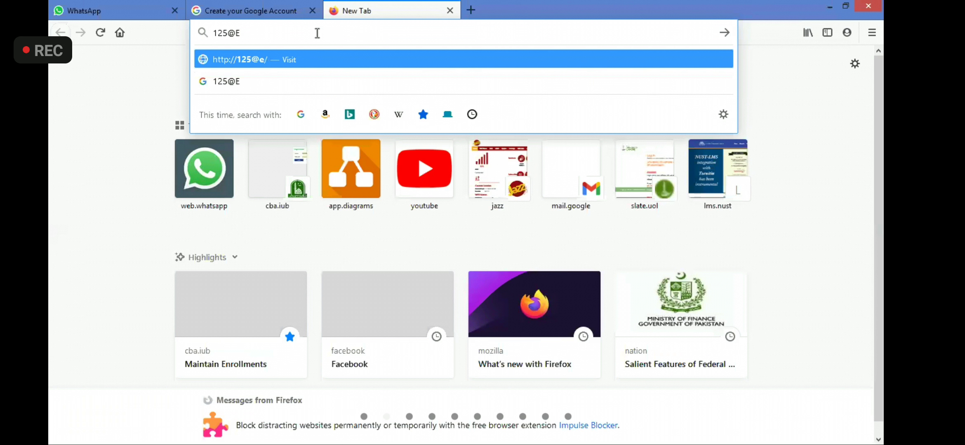
{"action": "key", "text": "shift+Left"}
{"action": "key", "text": "shift+Left"}
{"action": "key", "text": "shift+Home"}
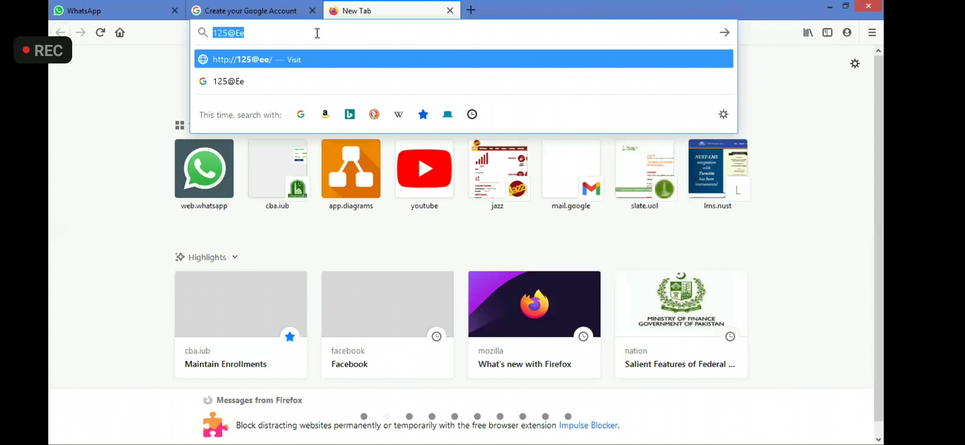
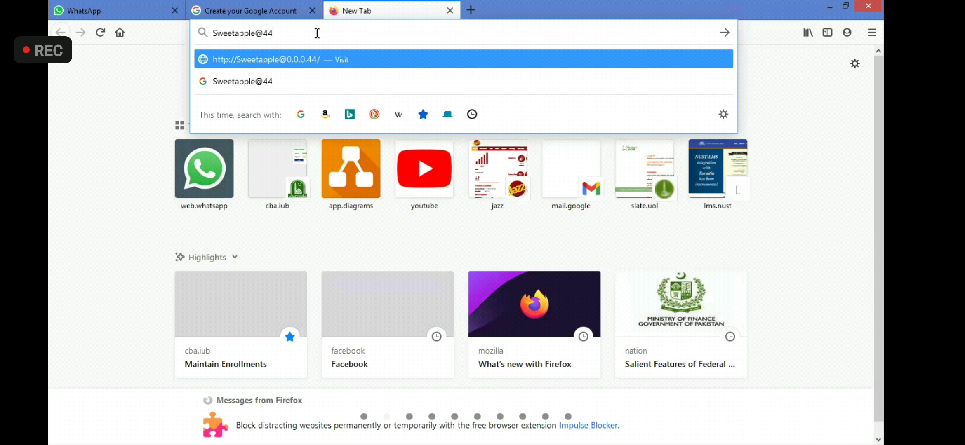
{"action": "key", "text": "shift+Left"}
{"action": "key", "text": "shift+Left"}
Paste the drafted password into the sign-up form's Password field
{"action": "key", "text": "ctrl+a"}
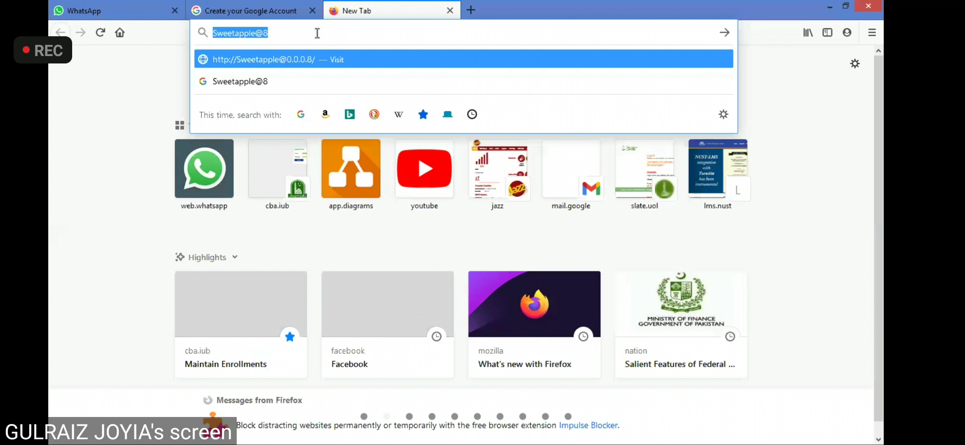
{"action": "left_click", "coordinate": [226, 8]}
{"action": "left_click", "coordinate": [308, 284]}
{"action": "key", "text": "ctrl+v"}
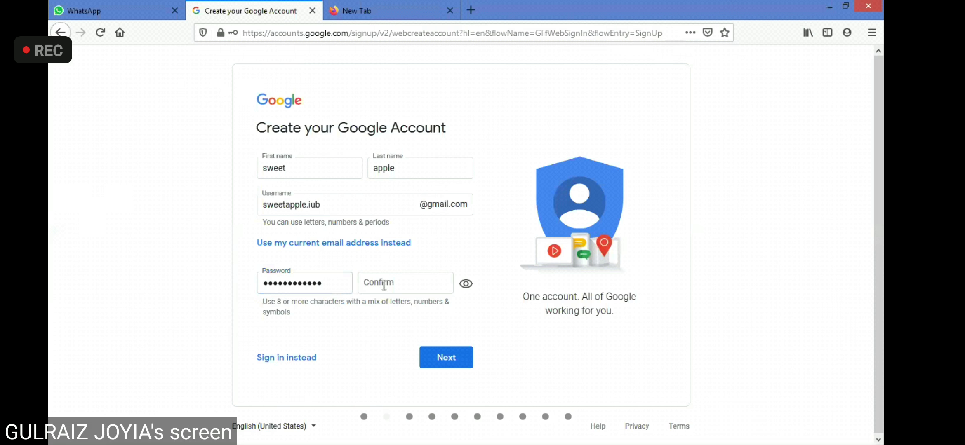
{"action": "left_click", "coordinate": [387, 12]}
{"action": "left_click", "coordinate": [336, 34]}
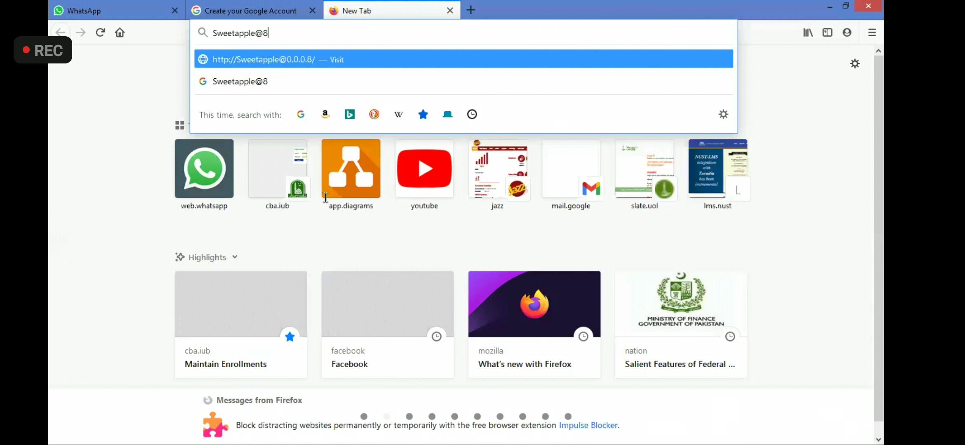
{"action": "key", "text": "ctrl+shift+Tab"}
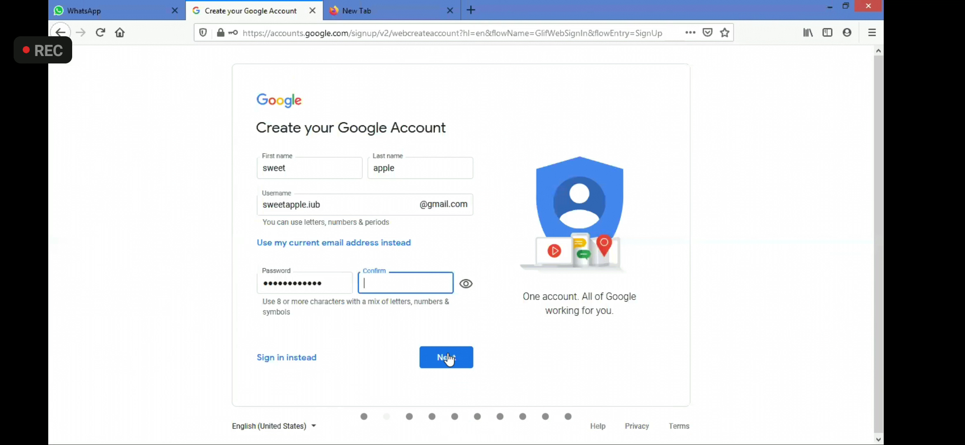
Submit the name and password step, then enter the phone number and recovery email
{"action": "left_click", "coordinate": [448, 358]}
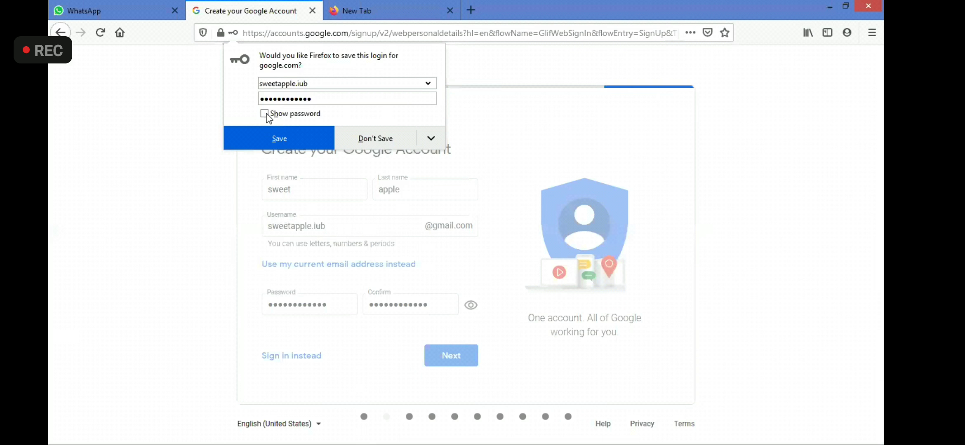
{"action": "left_click", "coordinate": [282, 115]}
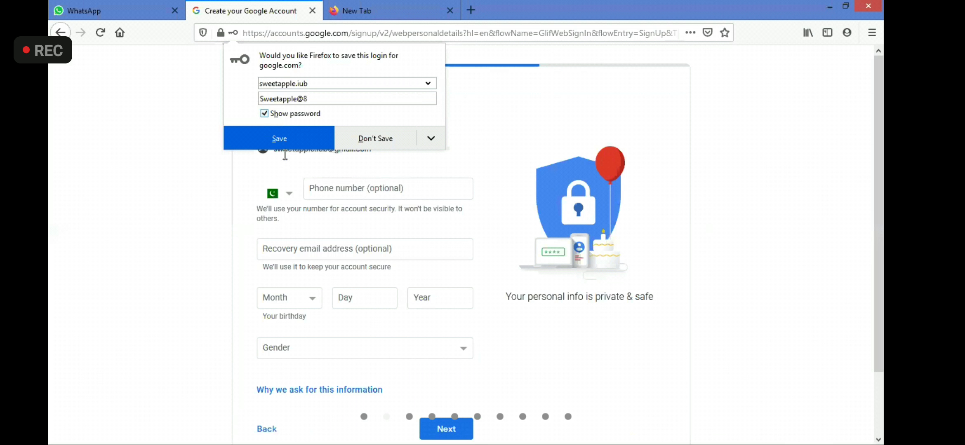
{"action": "left_click", "coordinate": [321, 188]}
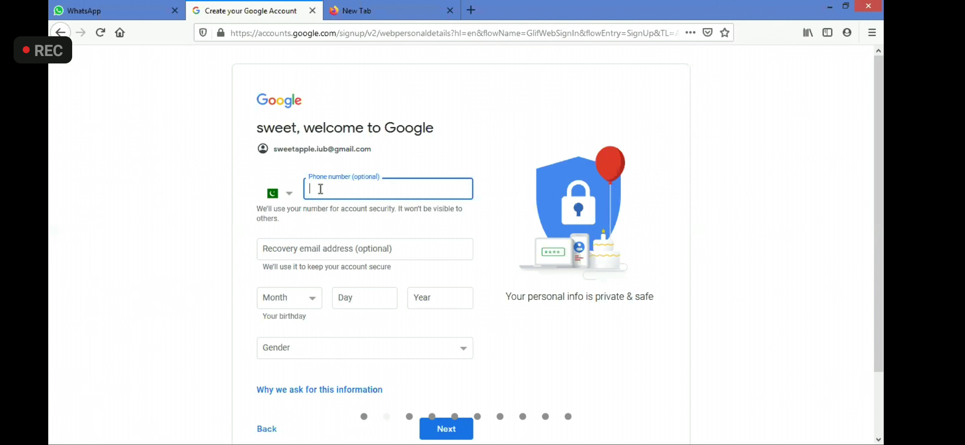
{"action": "left_click", "coordinate": [342, 253]}
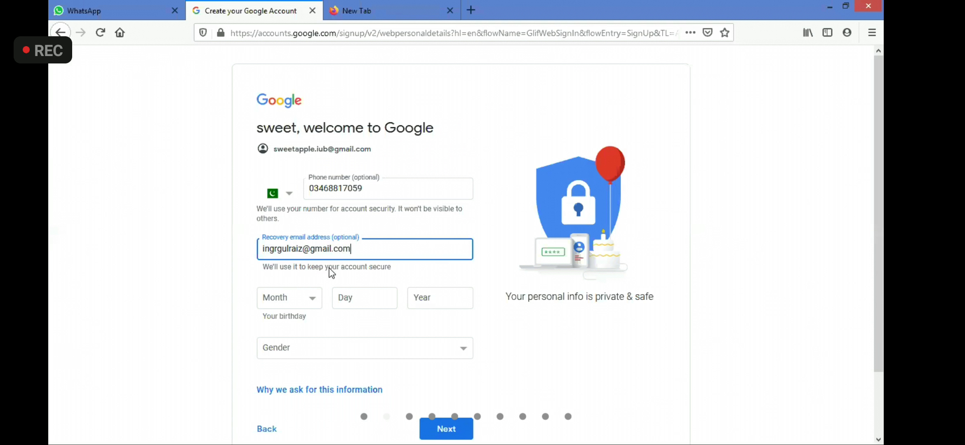
{"action": "left_click", "coordinate": [312, 299]}
{"action": "left_click", "coordinate": [274, 101]}
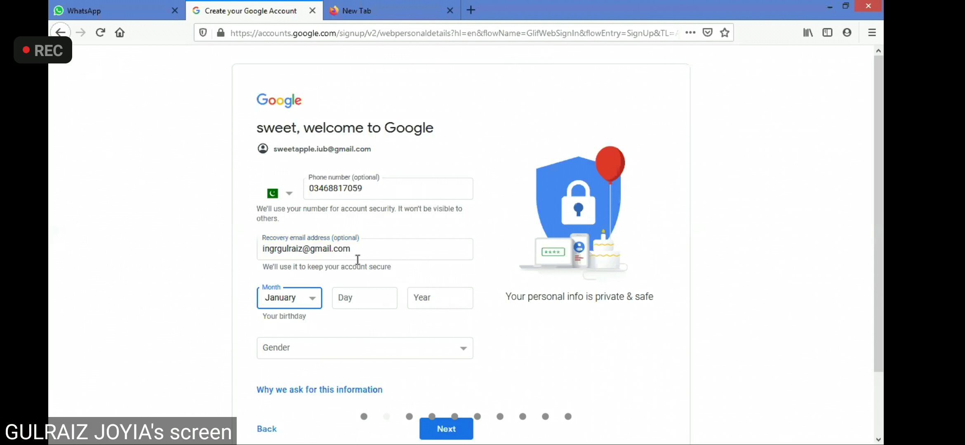
{"action": "left_click", "coordinate": [364, 295]}
{"action": "type", "text": "27"}
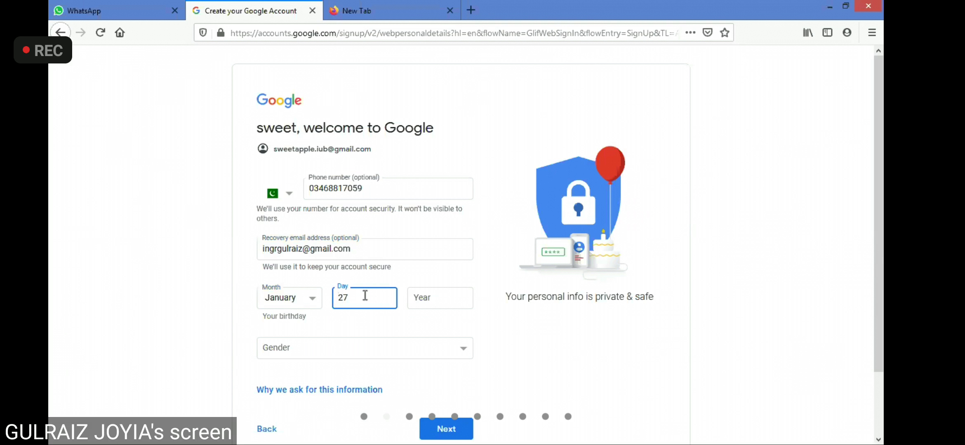
{"action": "left_click", "coordinate": [431, 297]}
{"action": "type", "text": "1989"}
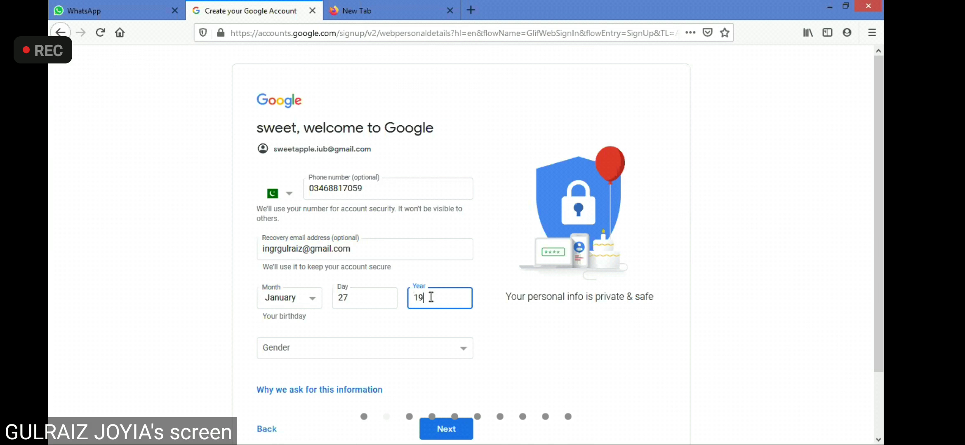
{"action": "left_click", "coordinate": [308, 348]}
{"action": "left_click", "coordinate": [294, 383]}
{"action": "scroll", "coordinate": [247, 338], "scroll_direction": "down", "scroll_amount": 3}
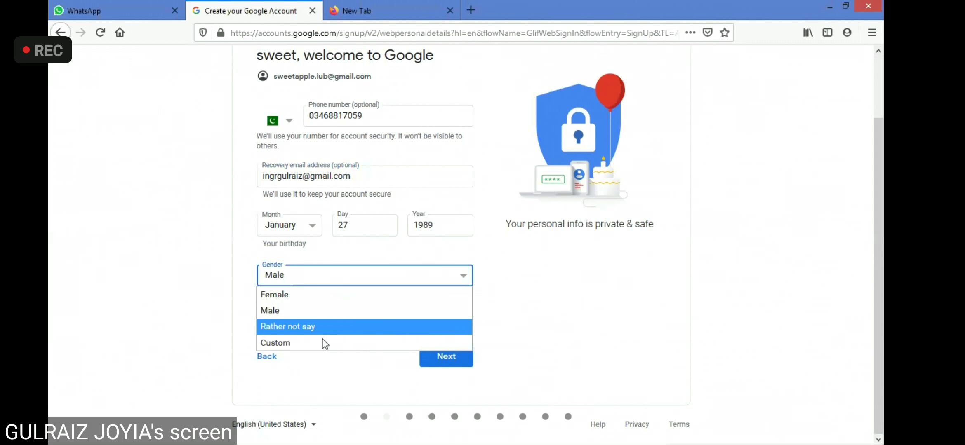
{"action": "left_click", "coordinate": [307, 310]}
{"action": "left_click", "coordinate": [361, 280]}
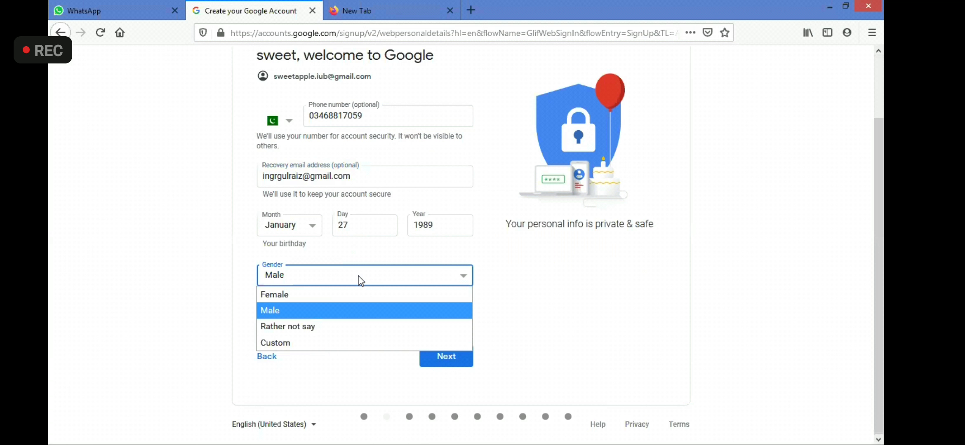
{"action": "left_click", "coordinate": [335, 327]}
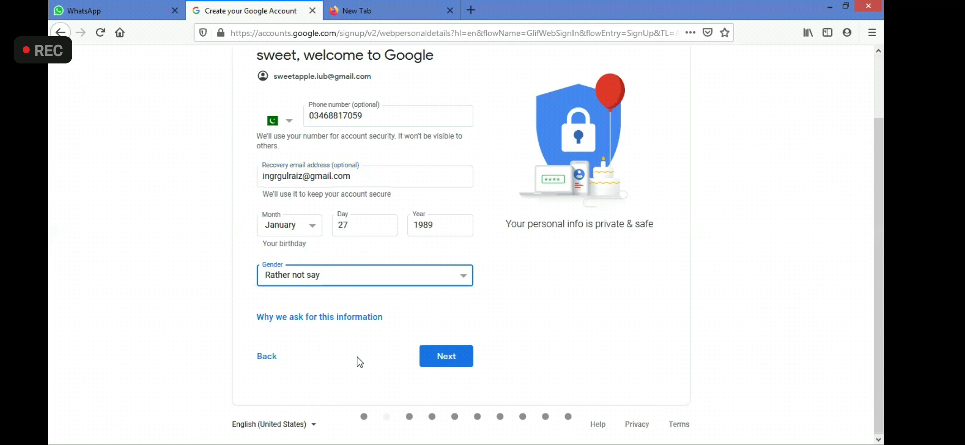
{"action": "left_click", "coordinate": [449, 362]}
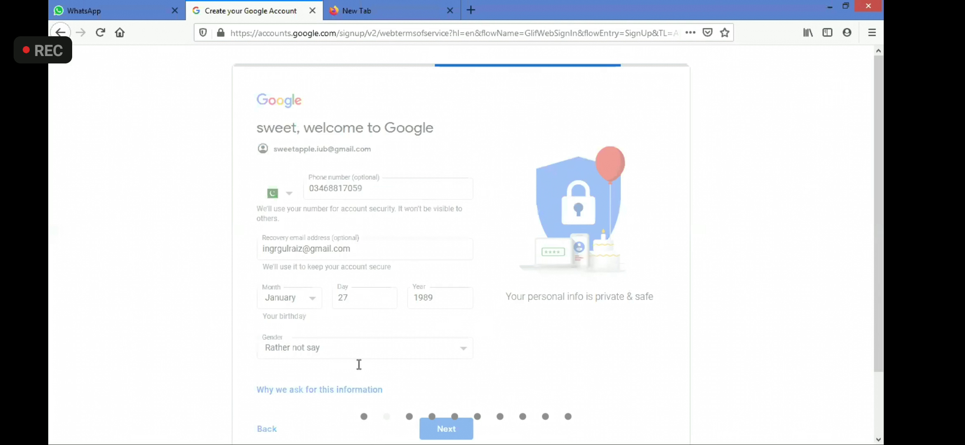
Agree to the Privacy and Terms to create the account and show the Google apps grid
{"action": "scroll", "coordinate": [351, 338], "scroll_direction": "down", "scroll_amount": 15}
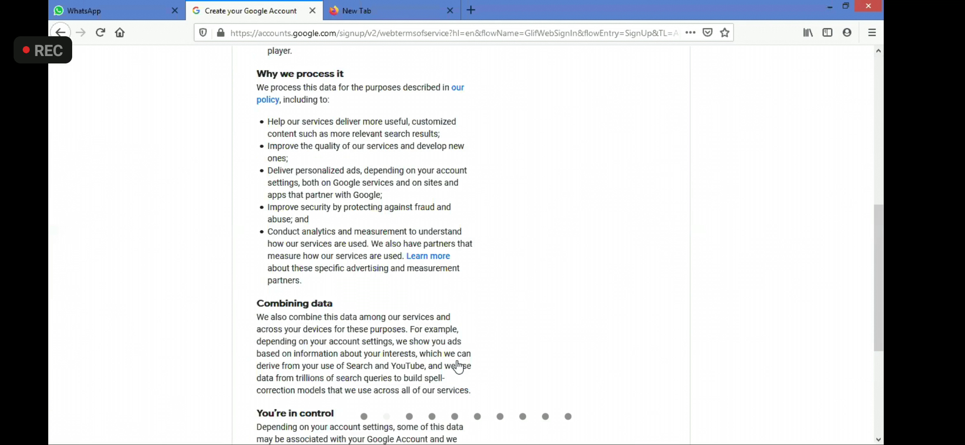
{"action": "left_click", "coordinate": [450, 366]}
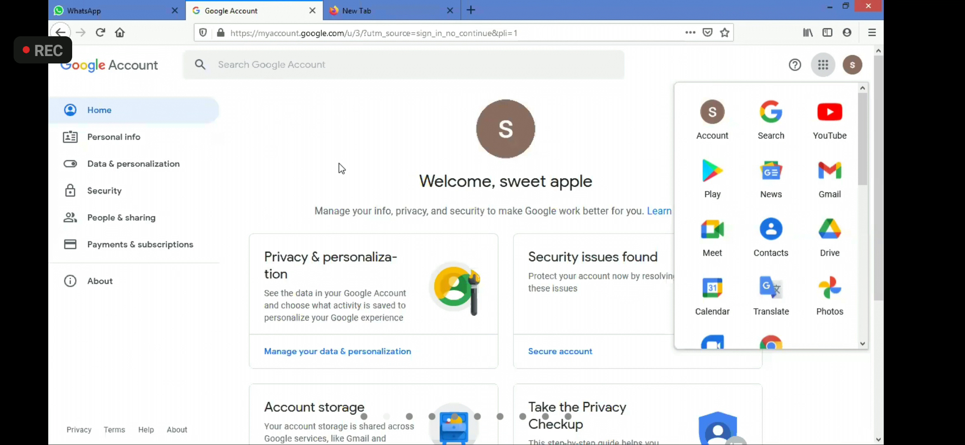
{"action": "left_click", "coordinate": [412, 145]}
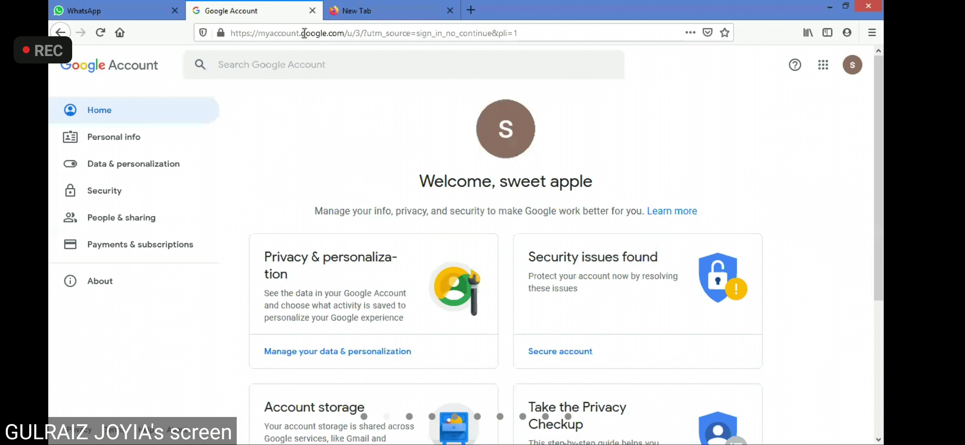
{"action": "left_click_drag", "start_coordinate": [299, 33], "coordinate": [255, 33]}
{"action": "left_click", "coordinate": [778, 136]}
{"action": "left_click", "coordinate": [822, 72]}
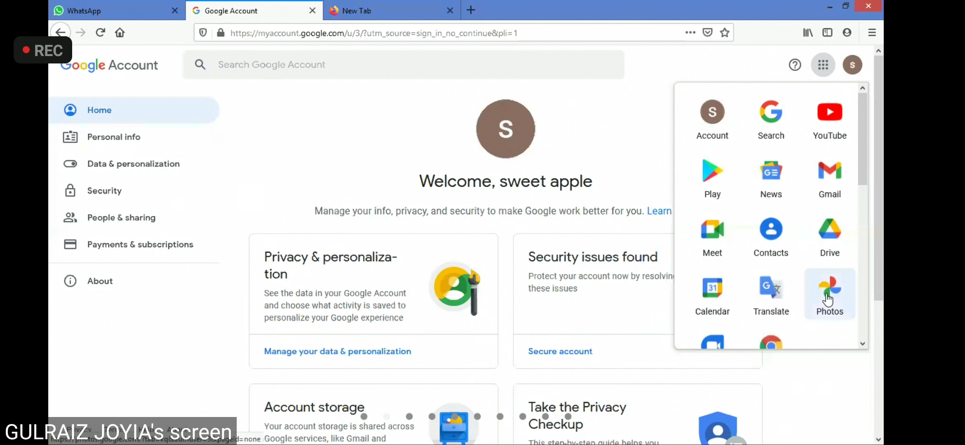
Open Gmail from the apps grid, close the draft-password tab, and retry the failed load
{"action": "left_click", "coordinate": [825, 177]}
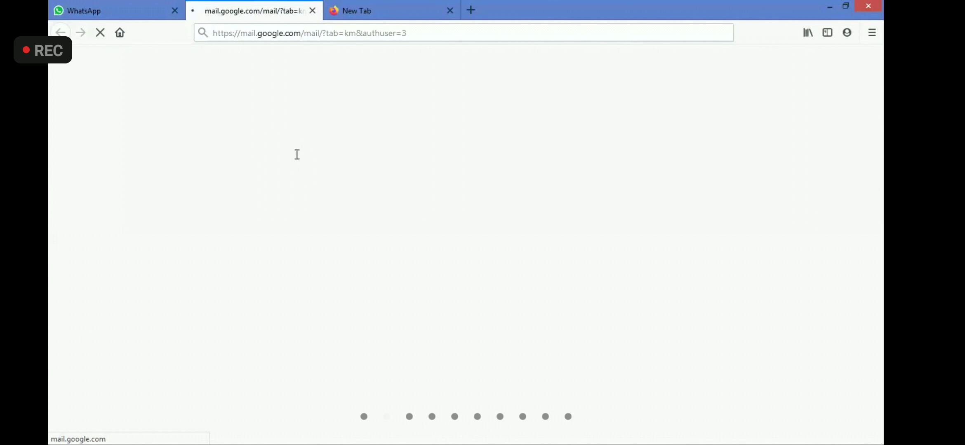
{"action": "left_click", "coordinate": [376, 15]}
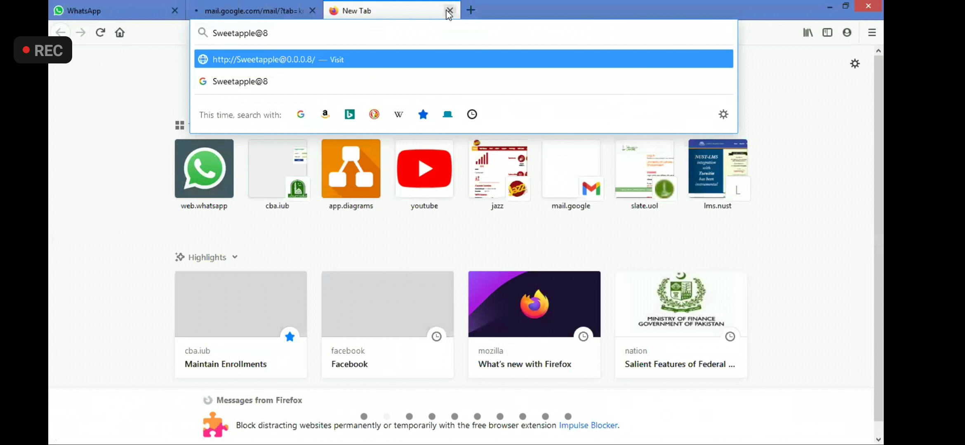
{"action": "left_click", "coordinate": [449, 11]}
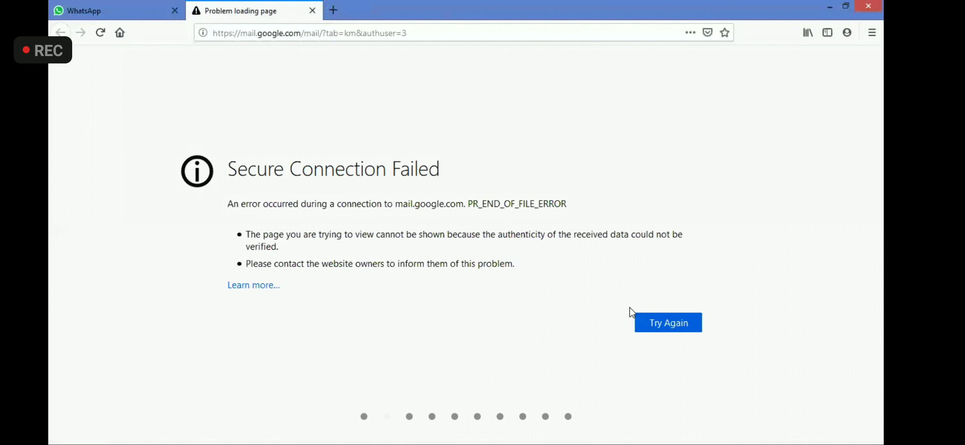
{"action": "left_click", "coordinate": [665, 329]}
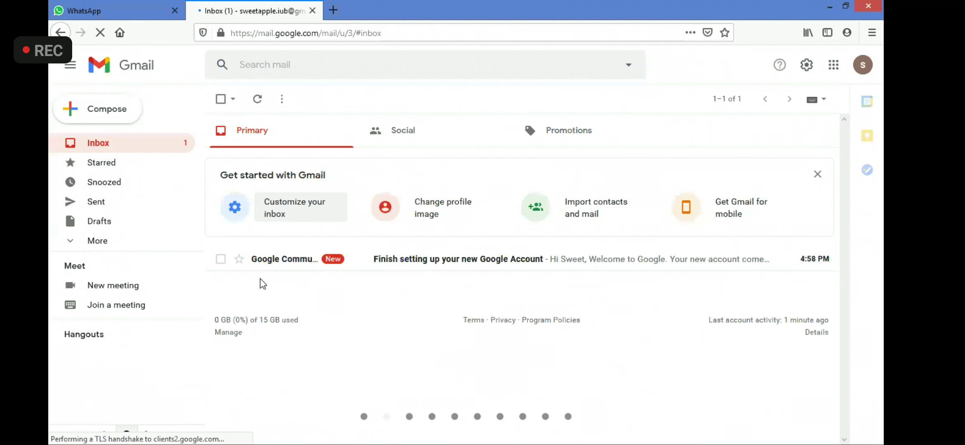
Read and delete the 'Finish setting up your new Google Account' message, then view Sent
{"action": "left_click", "coordinate": [218, 259]}
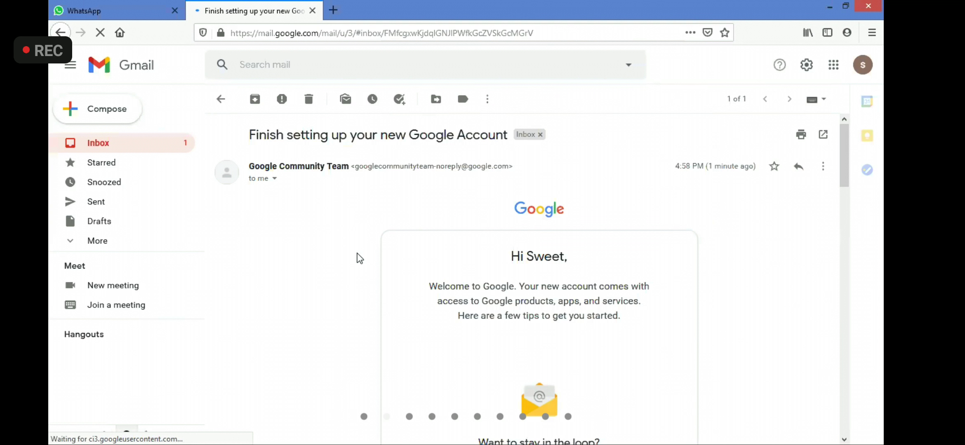
{"action": "scroll", "coordinate": [374, 352], "scroll_direction": "down", "scroll_amount": 2}
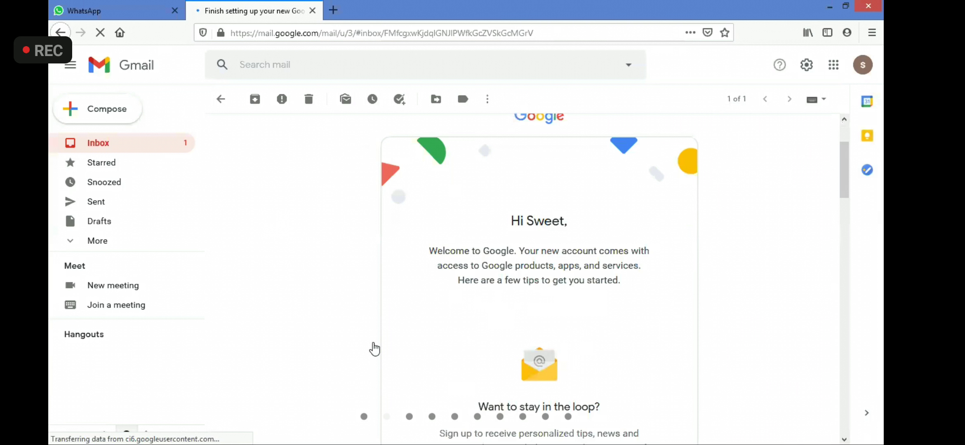
{"action": "scroll", "coordinate": [355, 288], "scroll_direction": "down", "scroll_amount": 5}
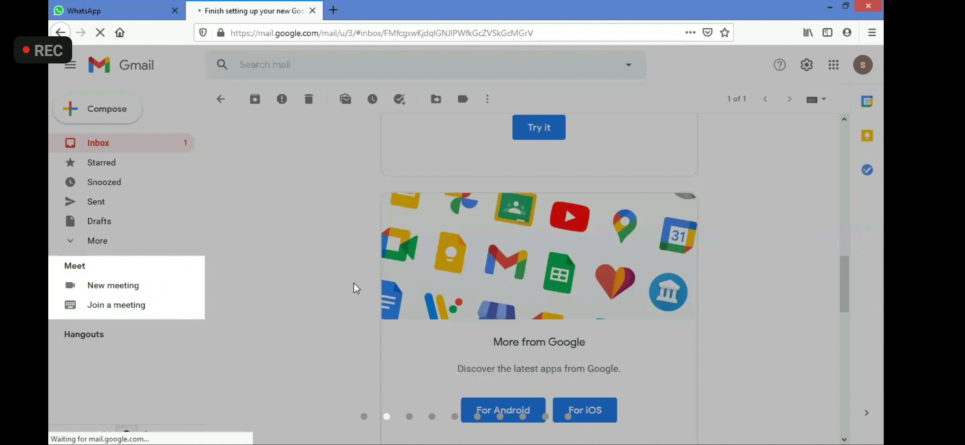
{"action": "scroll", "coordinate": [353, 288], "scroll_direction": "down", "scroll_amount": 5}
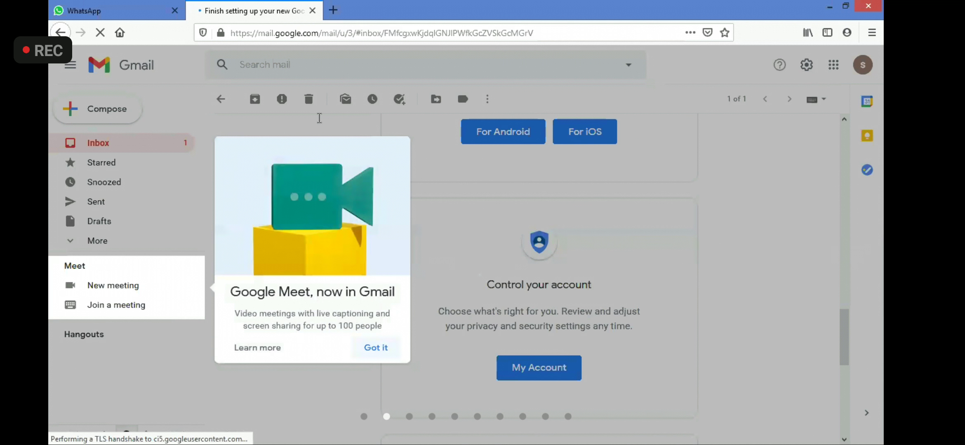
{"action": "left_click", "coordinate": [308, 101]}
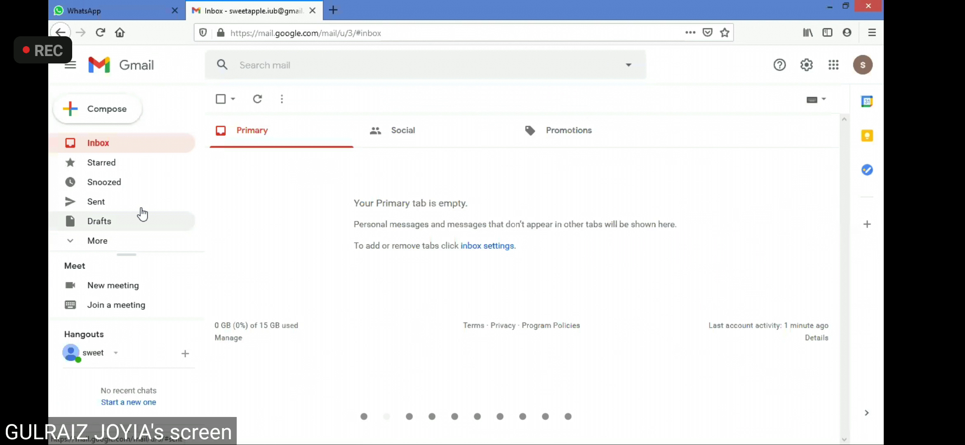
{"action": "left_click", "coordinate": [142, 209]}
Check the Drafts folder, then expand More and open the empty Spam folder
{"action": "left_click", "coordinate": [155, 221]}
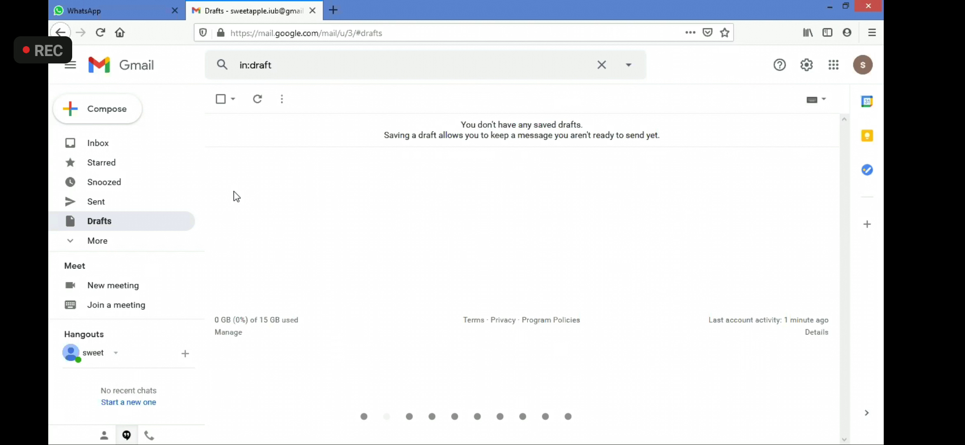
{"action": "left_click", "coordinate": [124, 244]}
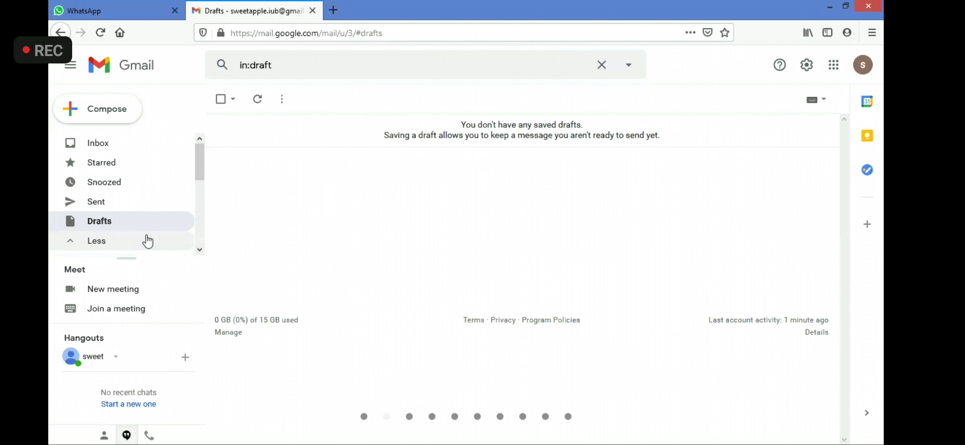
{"action": "scroll", "coordinate": [200, 177], "scroll_direction": "down", "scroll_amount": 1}
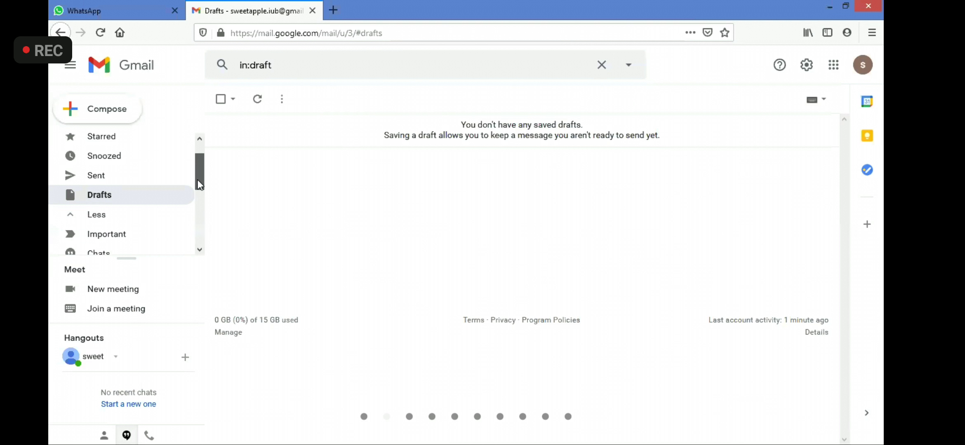
{"action": "scroll", "coordinate": [198, 183], "scroll_direction": "down", "scroll_amount": 3}
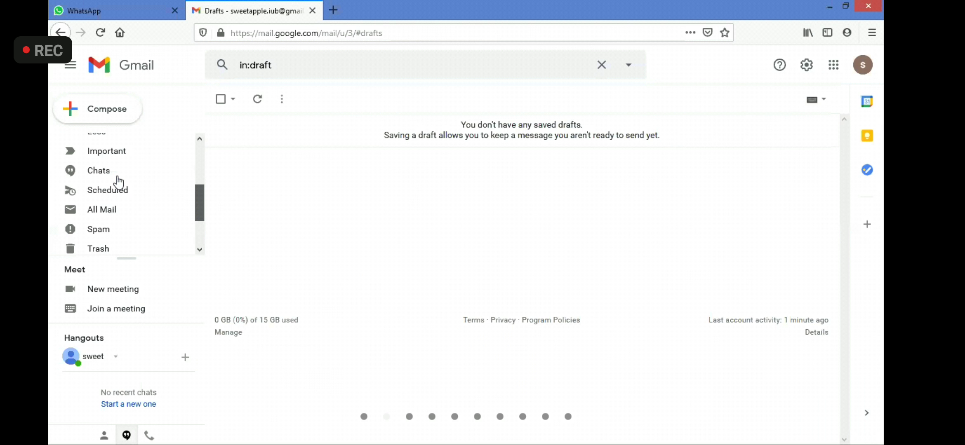
{"action": "scroll", "coordinate": [119, 181], "scroll_direction": "down", "scroll_amount": 2}
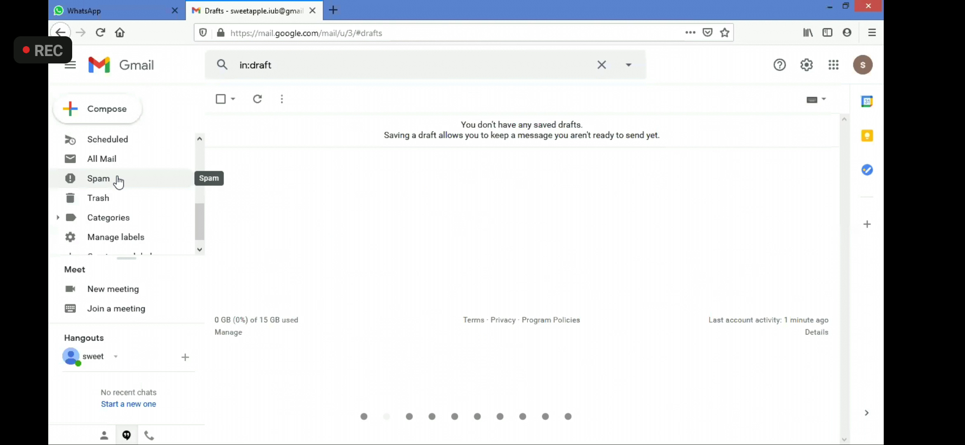
{"action": "left_click", "coordinate": [165, 178]}
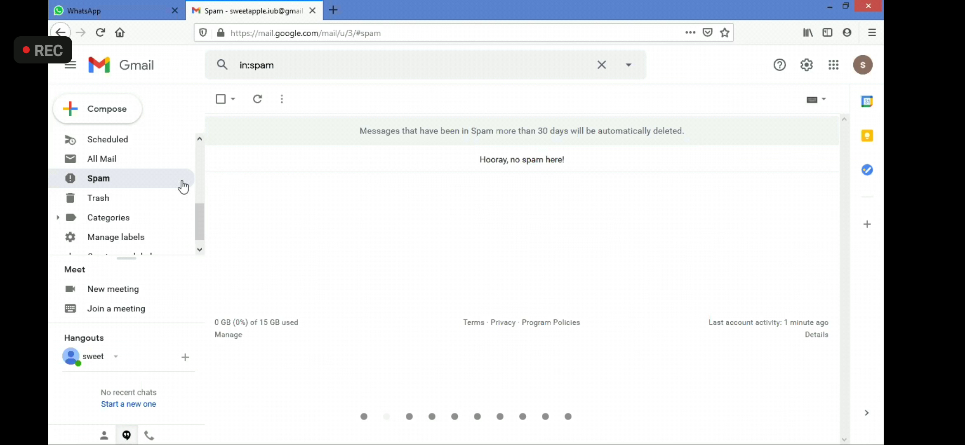
Permanently delete the welcome message from Trash, return to Inbox, and start a new email
{"action": "left_click", "coordinate": [172, 208]}
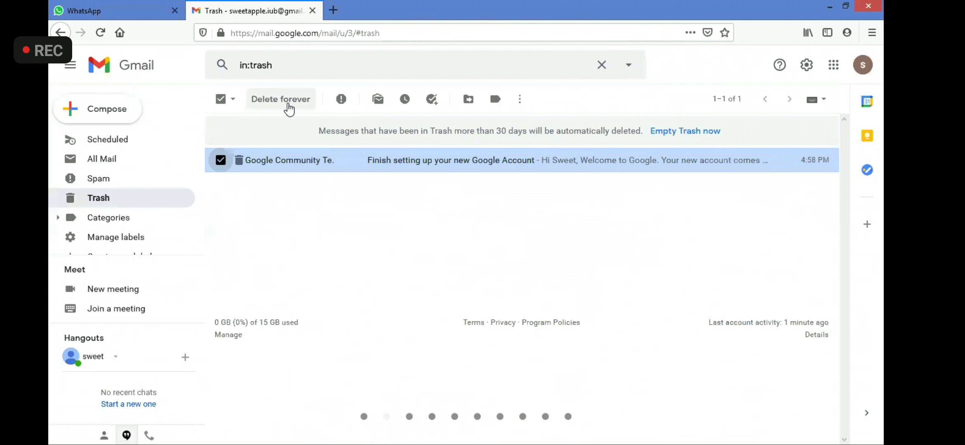
{"action": "left_click", "coordinate": [288, 108]}
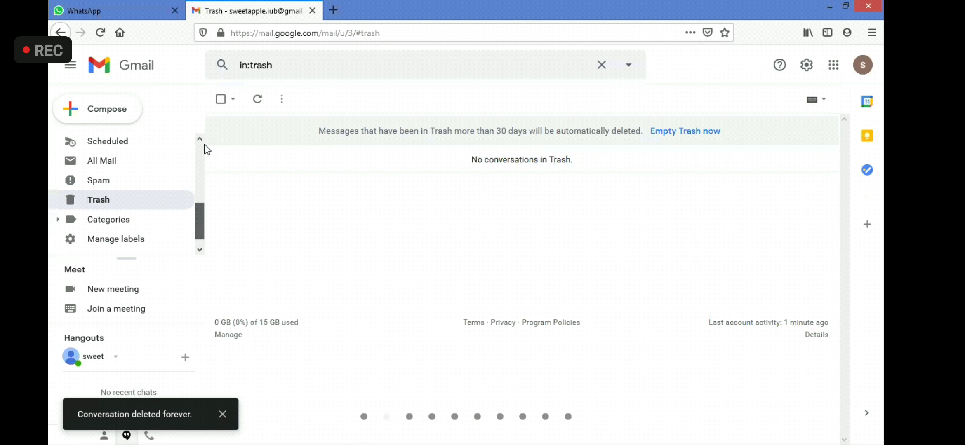
{"action": "left_click", "coordinate": [201, 148]}
{"action": "left_click", "coordinate": [119, 147]}
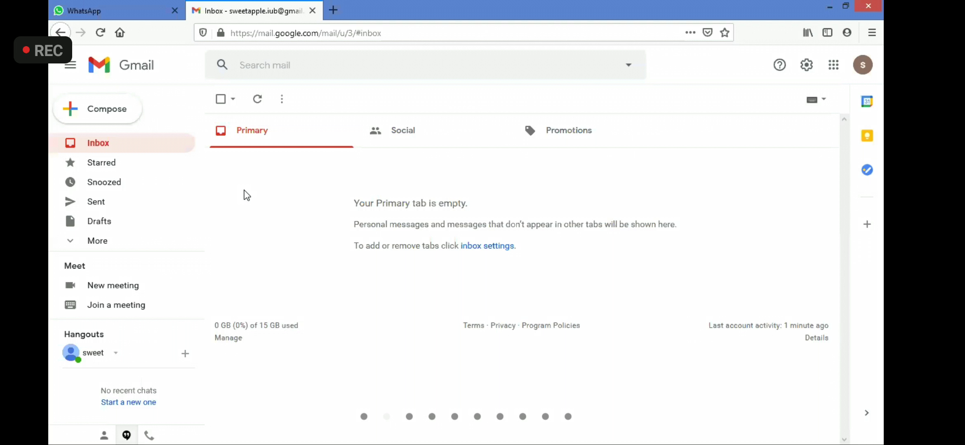
{"action": "left_click", "coordinate": [122, 114]}
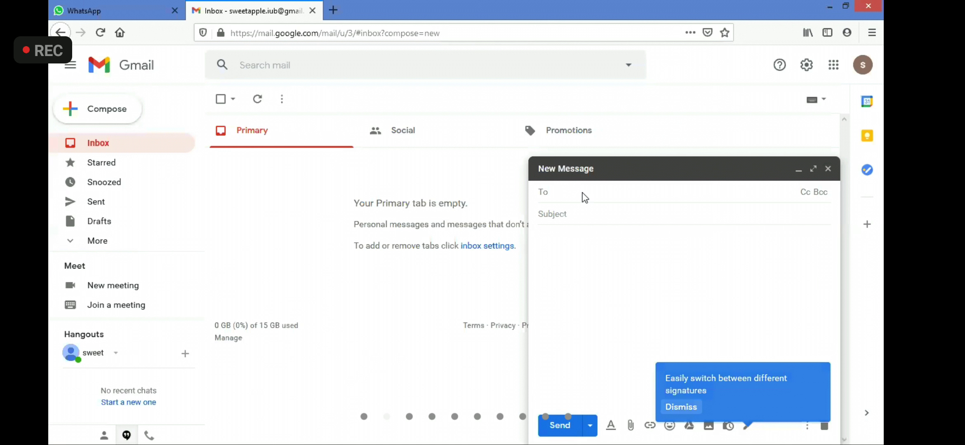
Address the new message to the recipient's e-mail and type the subject 'Testing - [account name]'s Gmail ID'
{"action": "left_click", "coordinate": [582, 192]}
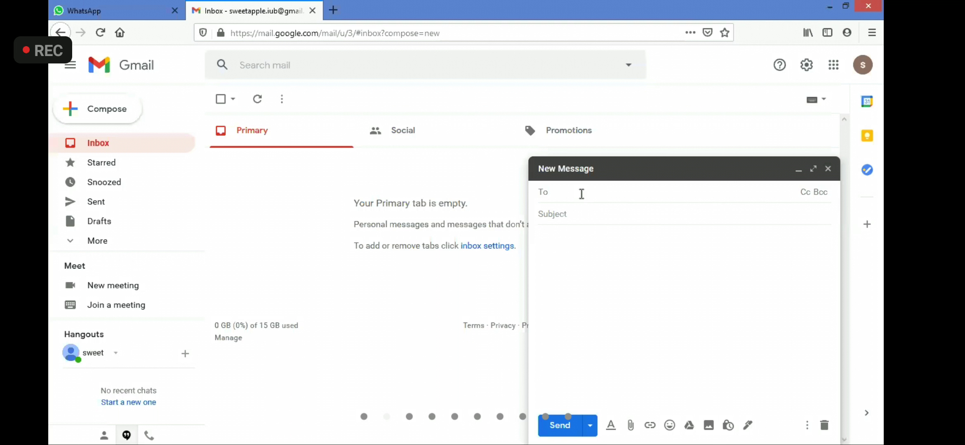
{"action": "left_click", "coordinate": [585, 214]}
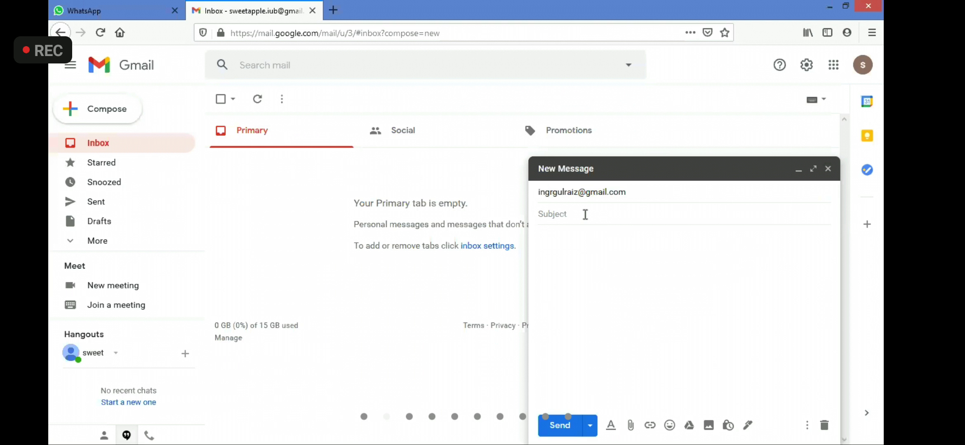
{"action": "key", "text": "BackSpace"}
{"action": "key", "text": "BackSpace"}
{"action": "type", "text": "esting - Sweetapple"}
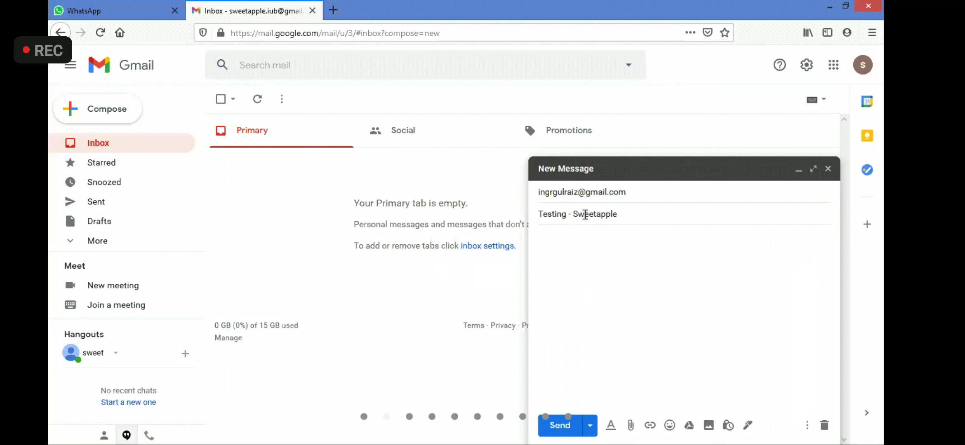
{"action": "type", "text": "'s Gmail"}
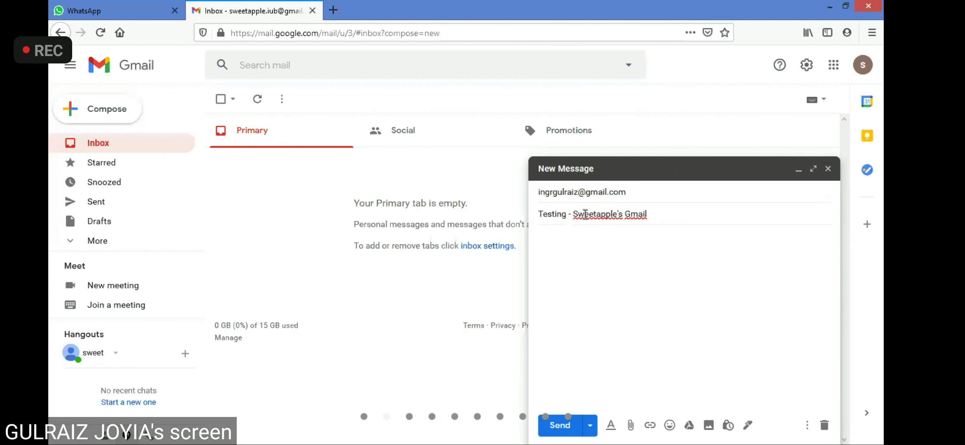
{"action": "type", "text": " ID"}
Start the message body with a 'Dear' salutation to the recipient's name
{"action": "left_click", "coordinate": [592, 242]}
{"action": "type", "text": "Dear Sw"}
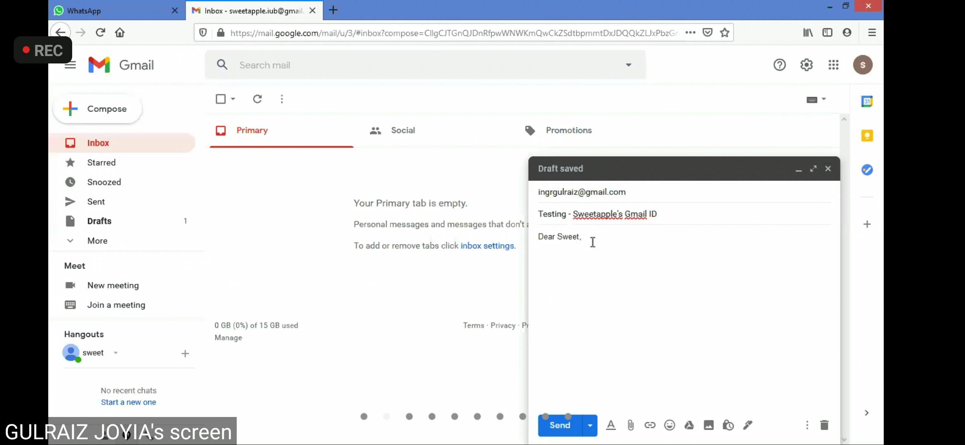
{"action": "type", "text": "eet,"}
Extend the salutation name and add an 'Assallam-O-Allikum!' line above it
{"action": "key", "text": "BackSpace"}
{"action": "type", "text": "apple"}
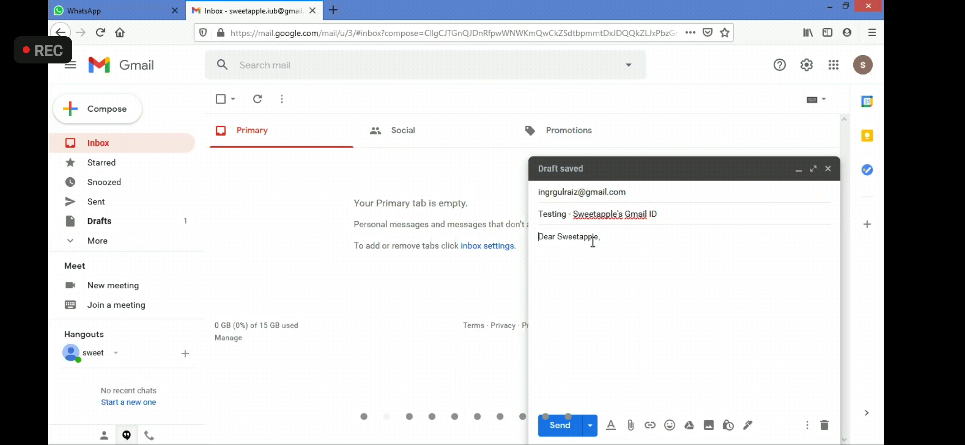
{"action": "key", "text": "Return"}
{"action": "key", "text": "Up"}
{"action": "type", "text": "Assal"}
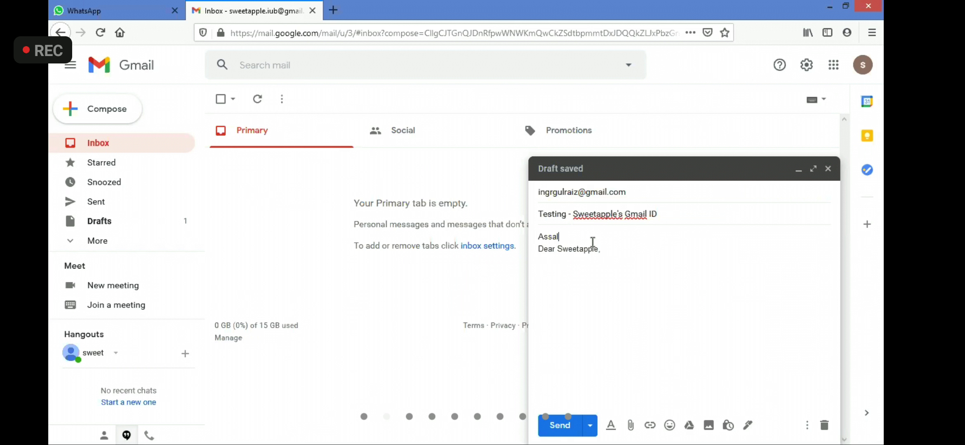
{"action": "type", "text": "lam-"}
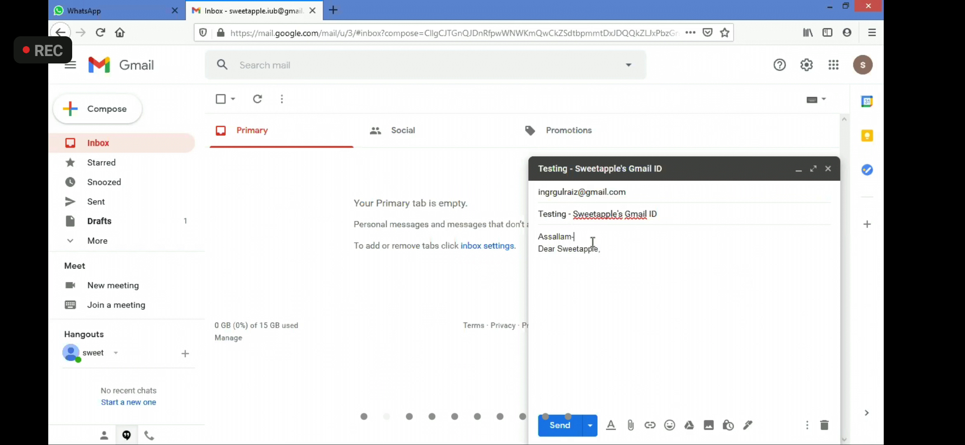
{"action": "type", "text": "O-Allikum!"}
{"action": "key", "text": "Down"}
{"action": "key", "text": "Down"}
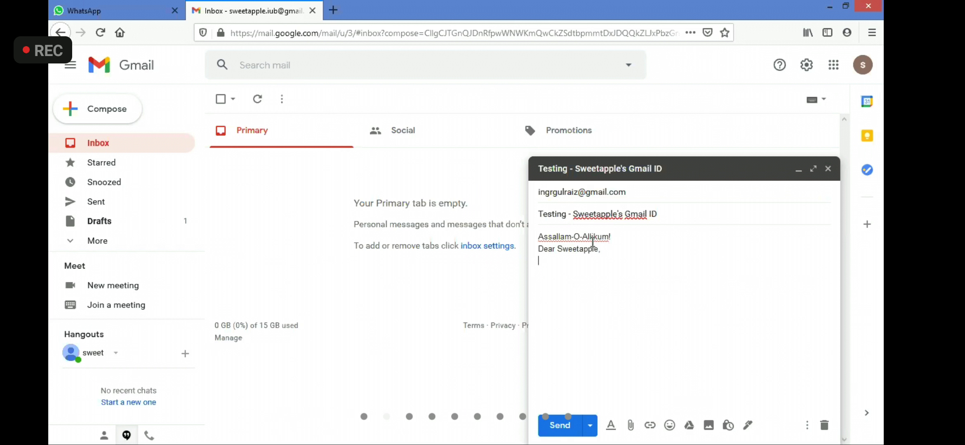
Write 'Hope this email finds you well. When will you come home. I am feeling hungry.', fixing the misspelling
{"action": "type", "text": "Hope this email finds you well"}
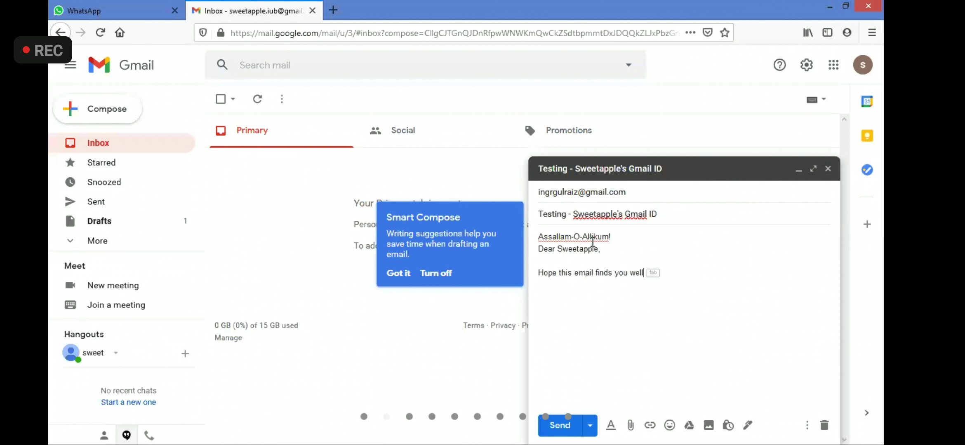
{"action": "type", "text": ". When will you come home."}
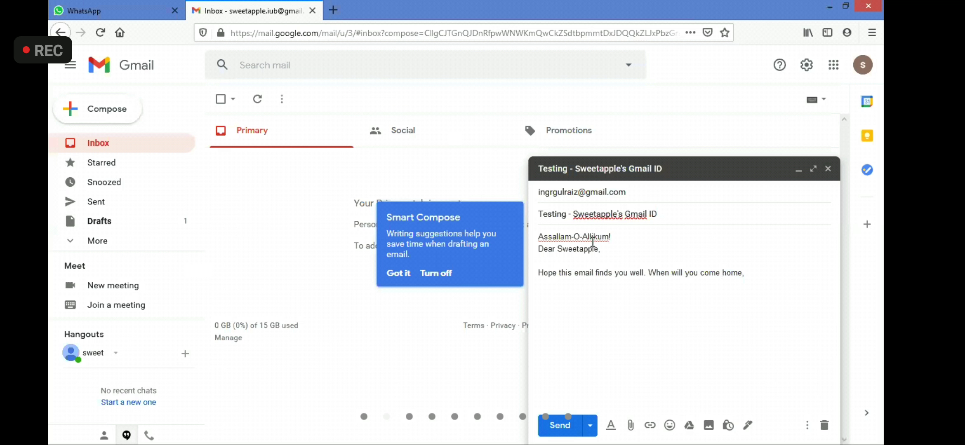
{"action": "type", "text": " I am feeling hun"}
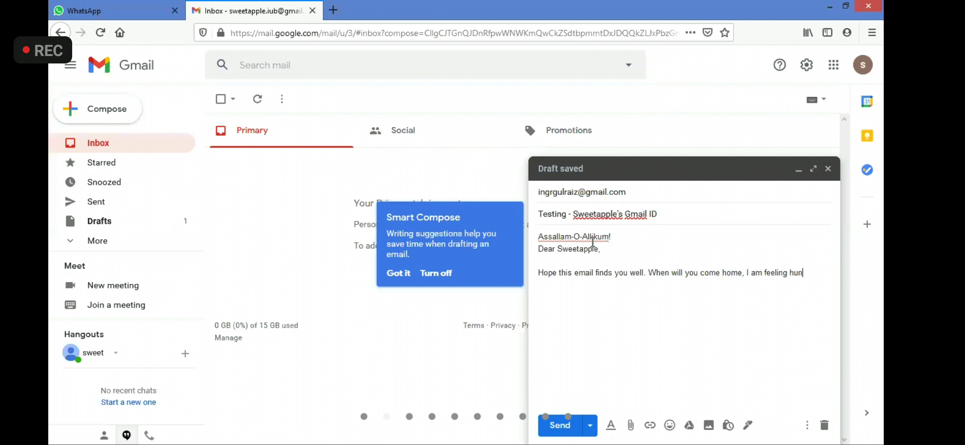
{"action": "type", "text": "gary."}
{"action": "left_click", "coordinate": [805, 273]}
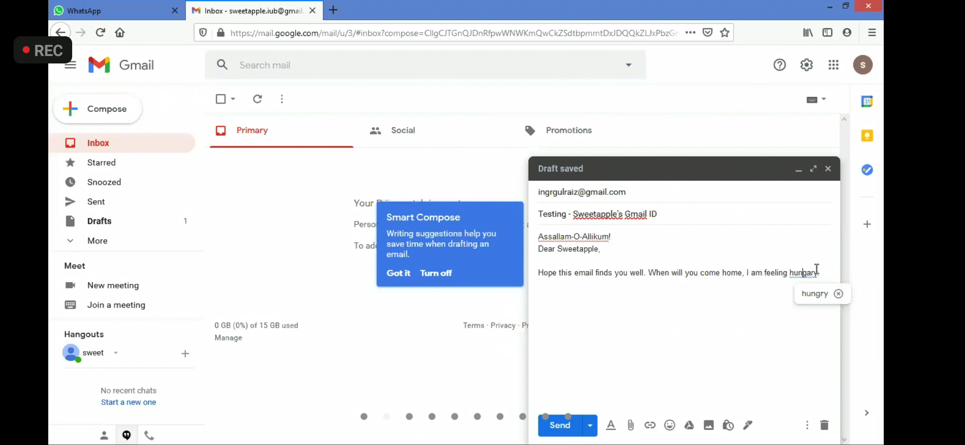
{"action": "left_click", "coordinate": [814, 293]}
{"action": "left_click", "coordinate": [821, 274]}
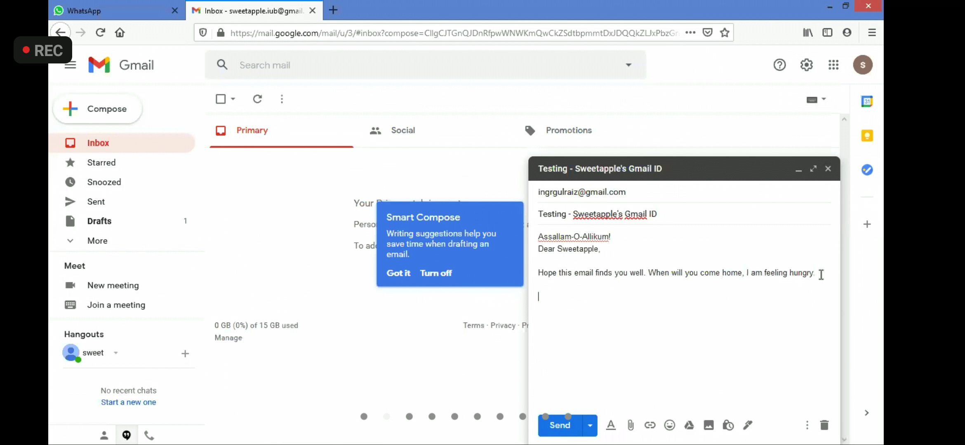
Add a 'Regards.' sign-off followed by the sender's name
{"action": "key", "text": "Return"}
{"action": "type", "text": "Regards."}
{"action": "key", "text": "Return"}
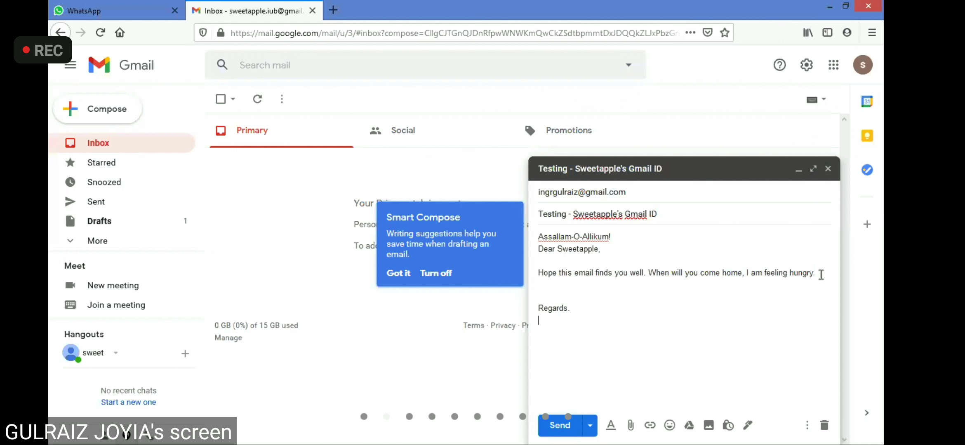
{"action": "type", "text": "Gulraiz"}
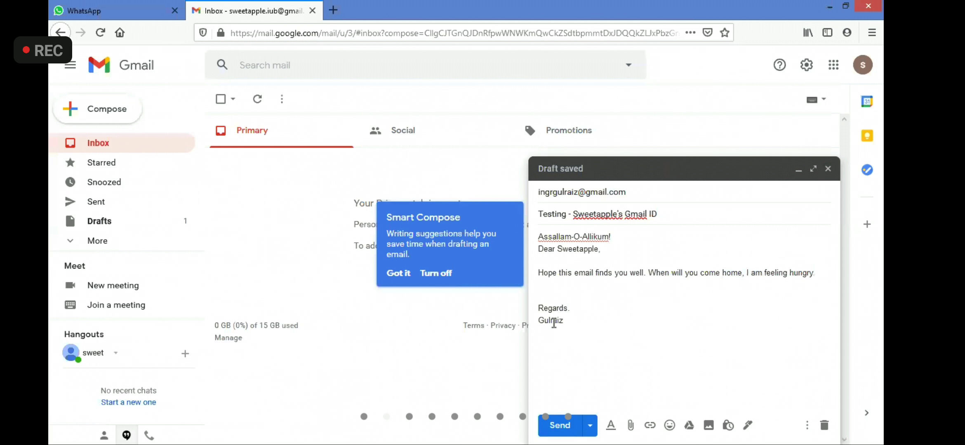
{"action": "double_click", "coordinate": [572, 321]}
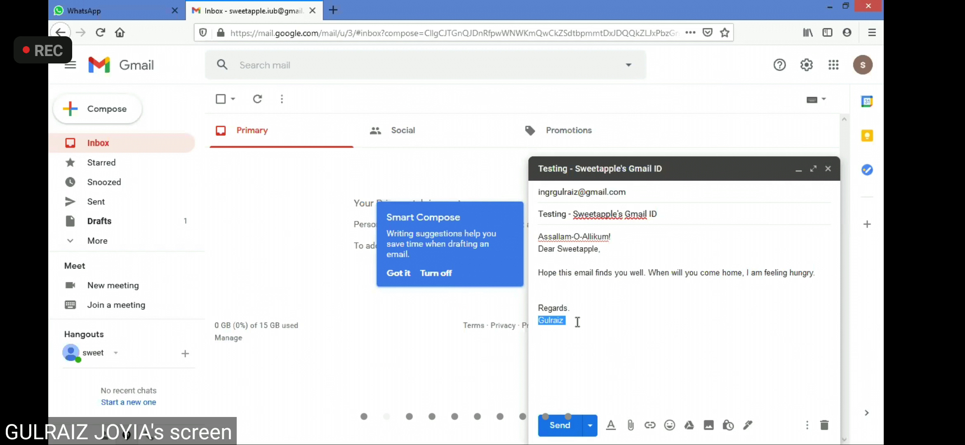
Select the entire message body and bring up the Formatting options text size menu
{"action": "left_click", "coordinate": [605, 323]}
{"action": "left_click_drag", "start_coordinate": [539, 236], "coordinate": [580, 264]}
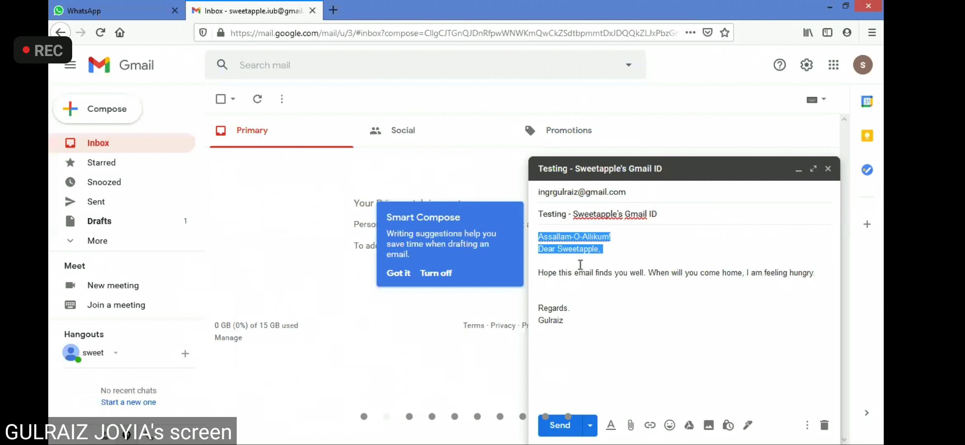
{"action": "key", "text": "ctrl+a"}
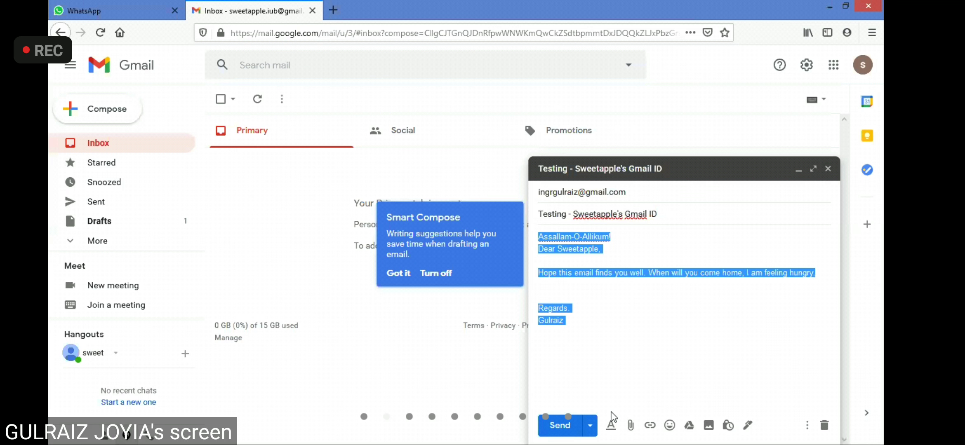
{"action": "left_click", "coordinate": [611, 413]}
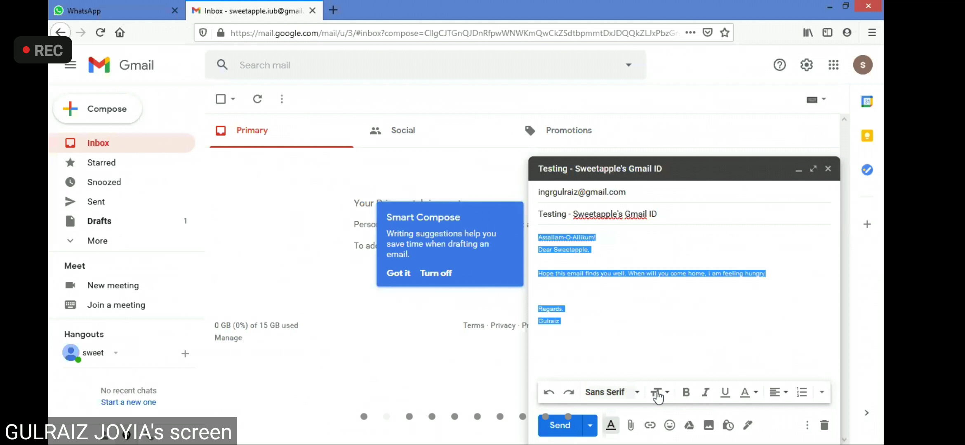
{"action": "left_click", "coordinate": [656, 393]}
Try Large, Huge and Small text sizes on the body, settling on Normal
{"action": "left_click", "coordinate": [685, 353]}
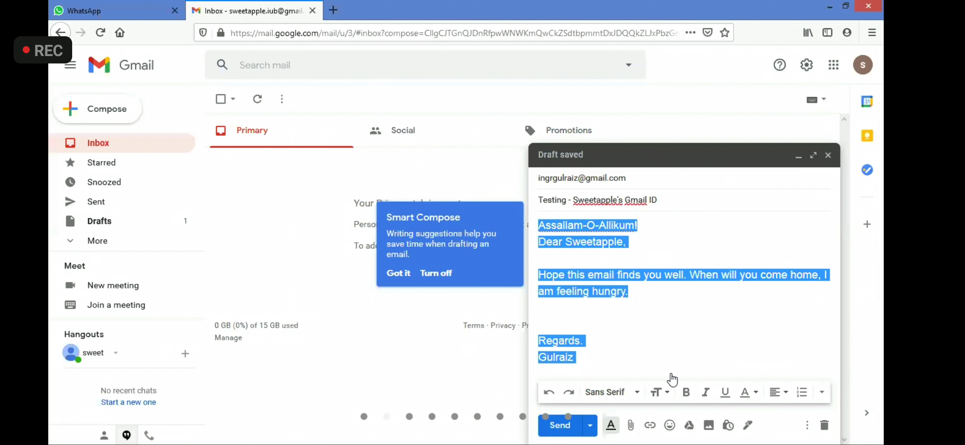
{"action": "left_click", "coordinate": [660, 393]}
{"action": "left_click", "coordinate": [676, 373]}
{"action": "left_click", "coordinate": [660, 393]}
{"action": "left_click", "coordinate": [671, 316]}
{"action": "left_click", "coordinate": [660, 393]}
{"action": "left_click", "coordinate": [671, 334]}
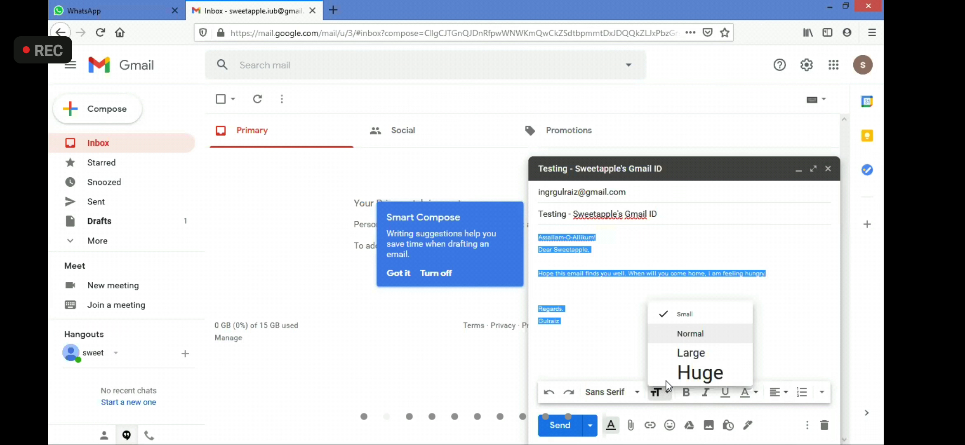
Toggle bold and italics off again and colour the body text orange
{"action": "left_click", "coordinate": [686, 393]}
{"action": "left_click", "coordinate": [706, 394]}
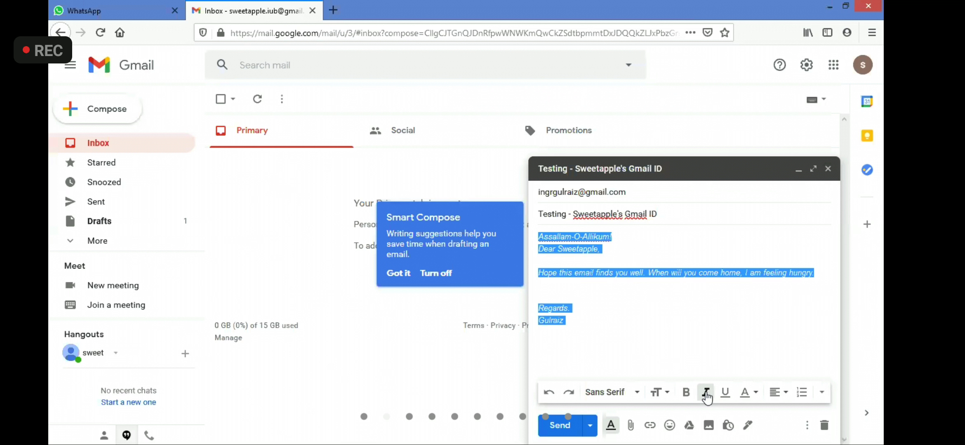
{"action": "left_click", "coordinate": [707, 394]}
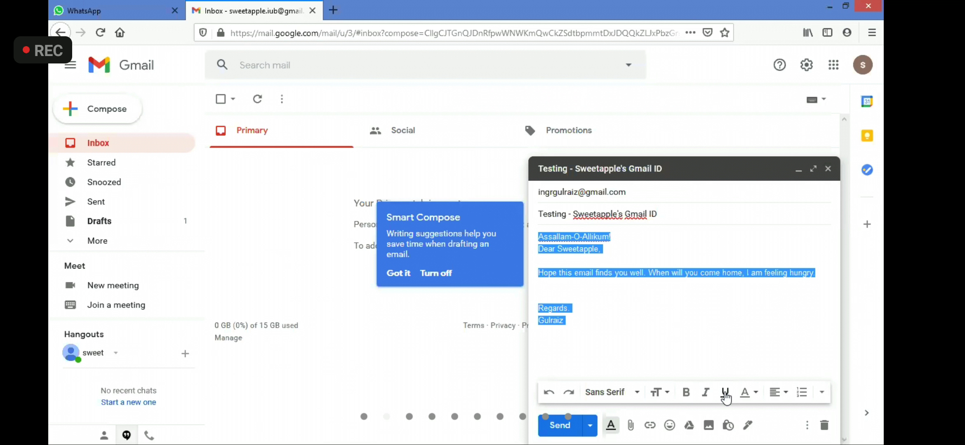
{"action": "left_click", "coordinate": [749, 392]}
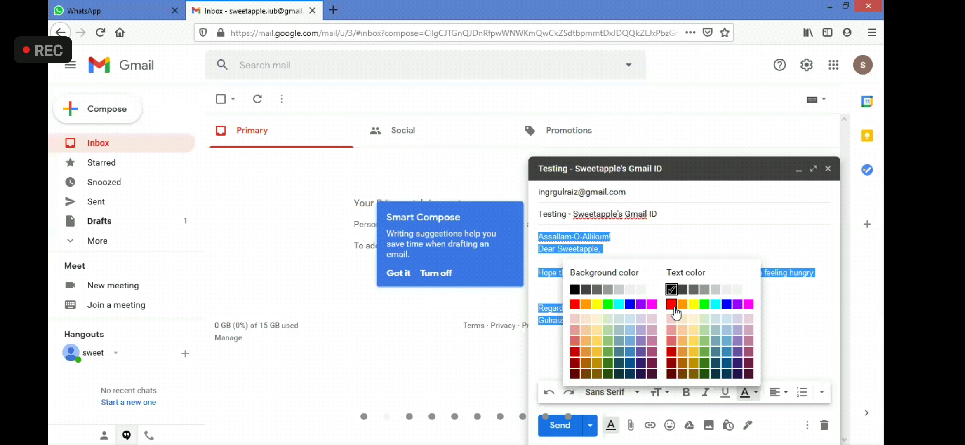
{"action": "left_click", "coordinate": [682, 305]}
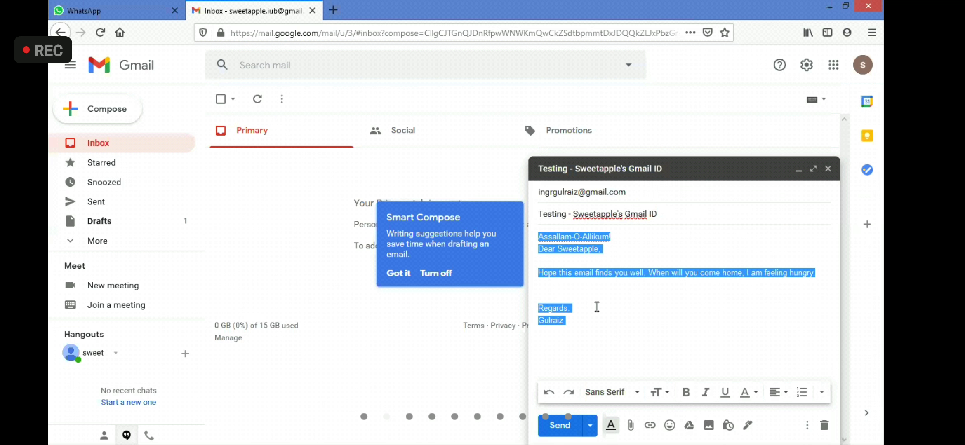
Reselect the whole body and switch its font to Fixed Width
{"action": "left_click_drag", "start_coordinate": [594, 347], "coordinate": [538, 308]}
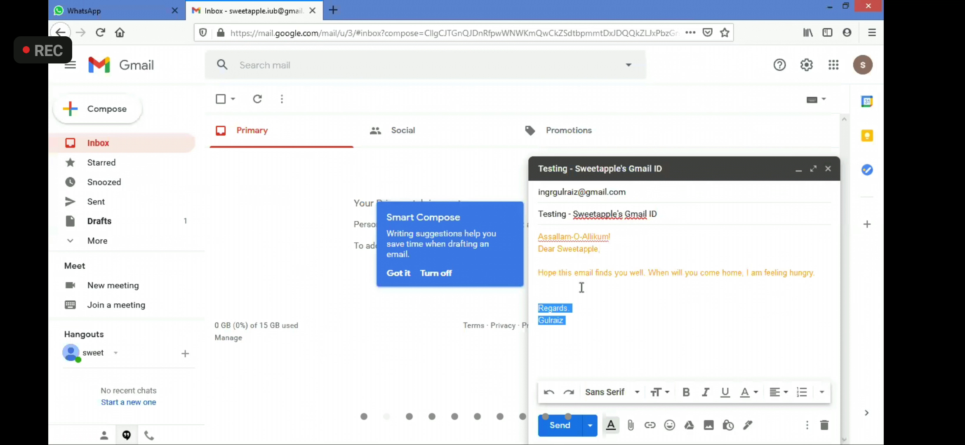
{"action": "key", "text": "ctrl+a"}
{"action": "left_click", "coordinate": [401, 274]}
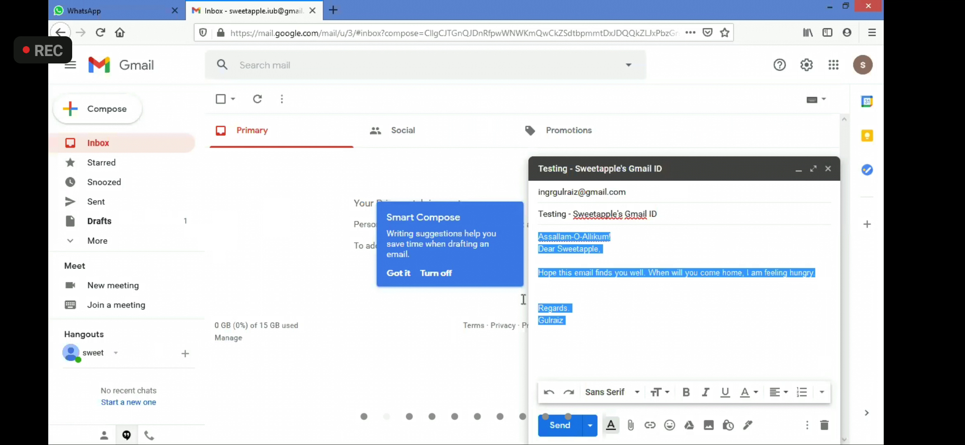
{"action": "left_click", "coordinate": [637, 393]}
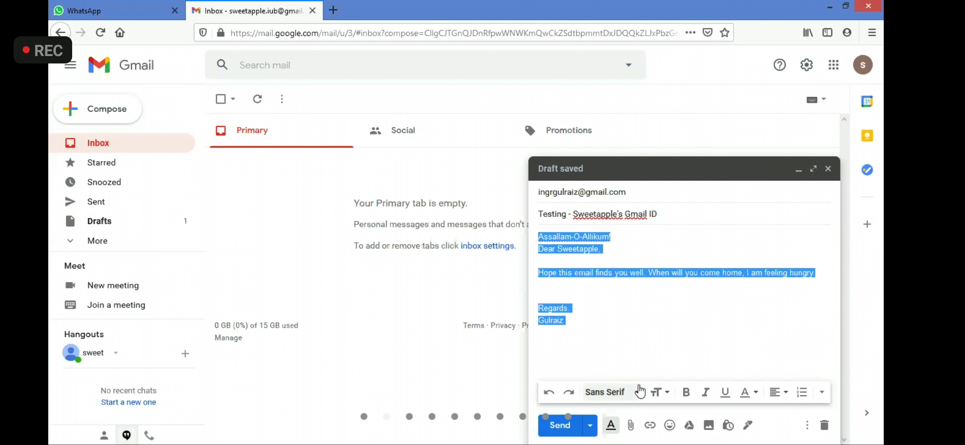
{"action": "left_click", "coordinate": [627, 217]}
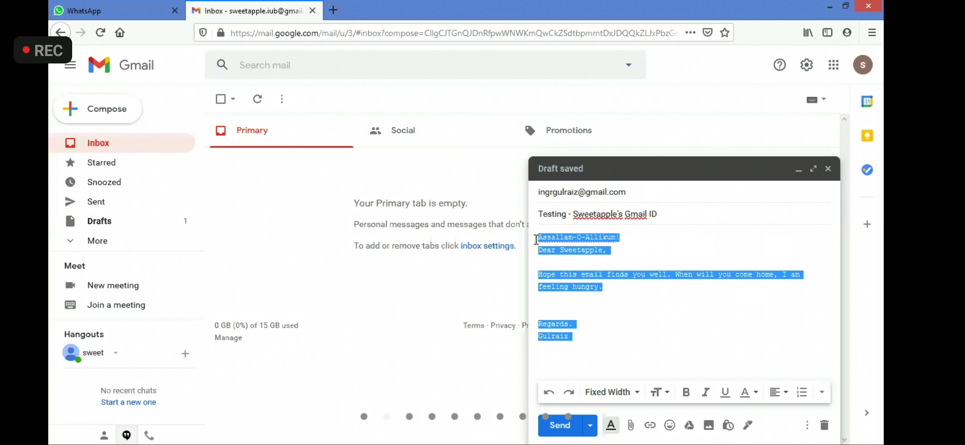
Make the body text blue in the Georgia font, then deselect and hide the formatting bar
{"action": "left_click", "coordinate": [749, 392]}
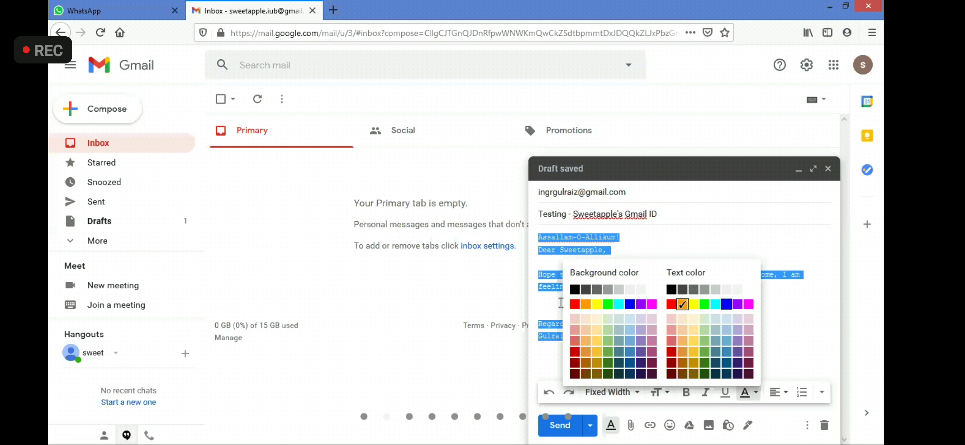
{"action": "left_click", "coordinate": [540, 238]}
{"action": "left_click", "coordinate": [616, 395]}
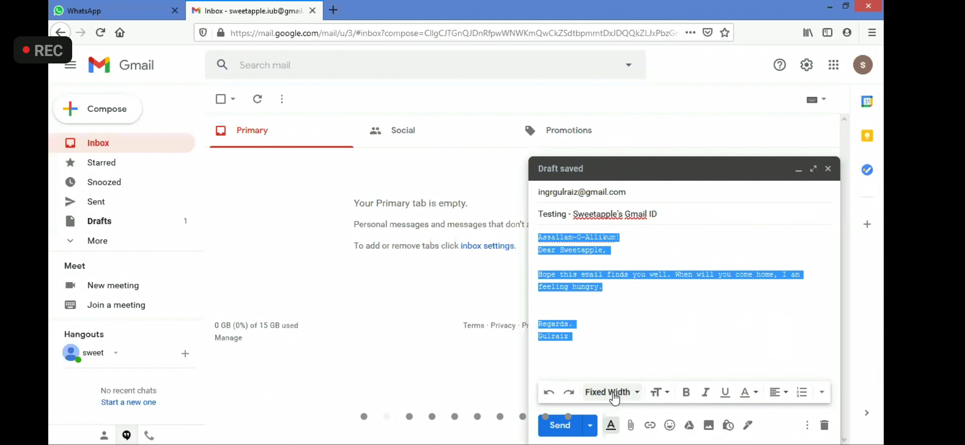
{"action": "left_click", "coordinate": [624, 315]}
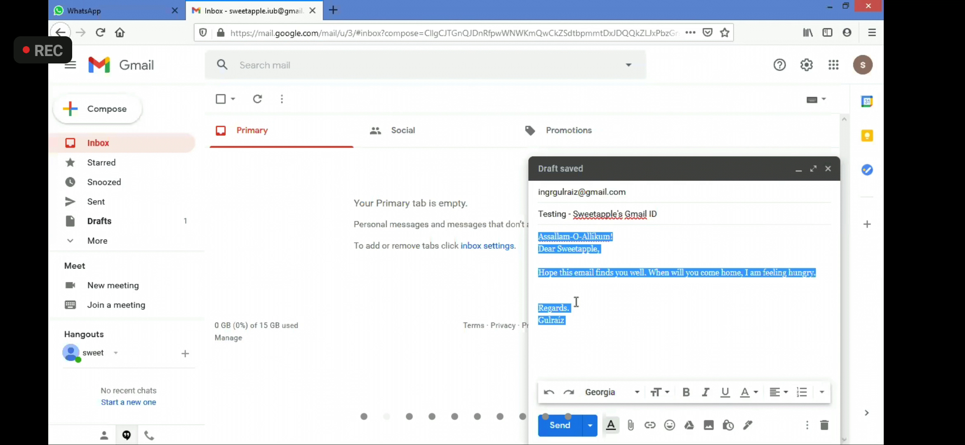
{"action": "left_click", "coordinate": [577, 312]}
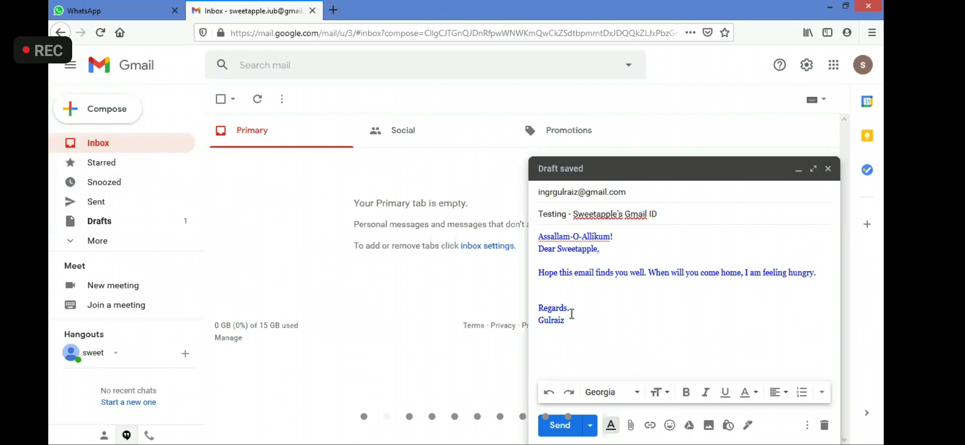
{"action": "left_click", "coordinate": [611, 425]}
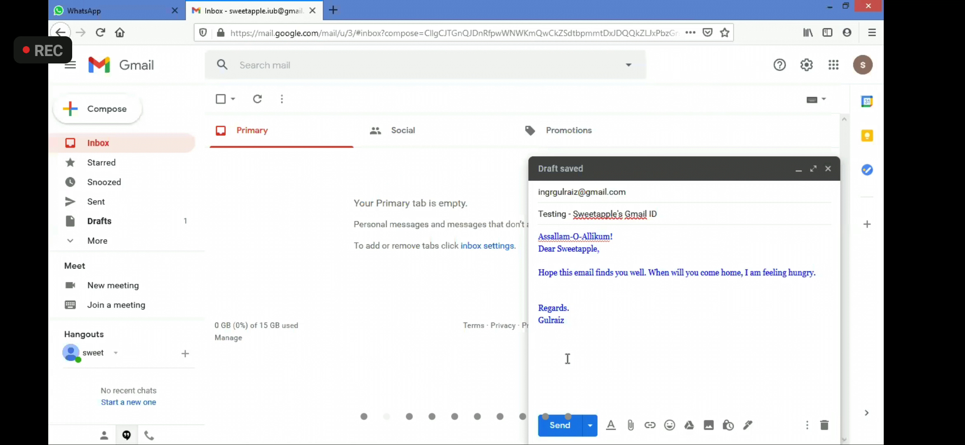
Place the insertion point below the sign-off and bring up the Attach files upload window
{"action": "left_click", "coordinate": [535, 246]}
{"action": "left_click", "coordinate": [591, 387], "text": "shift"}
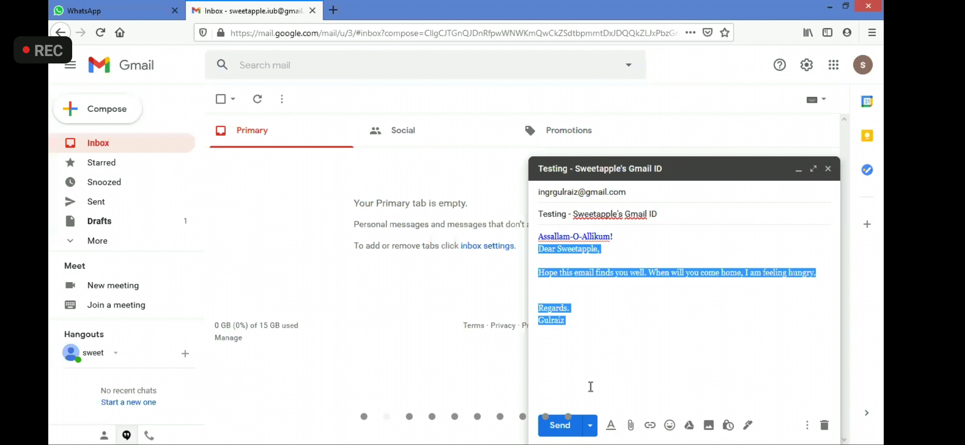
{"action": "left_click", "coordinate": [586, 378]}
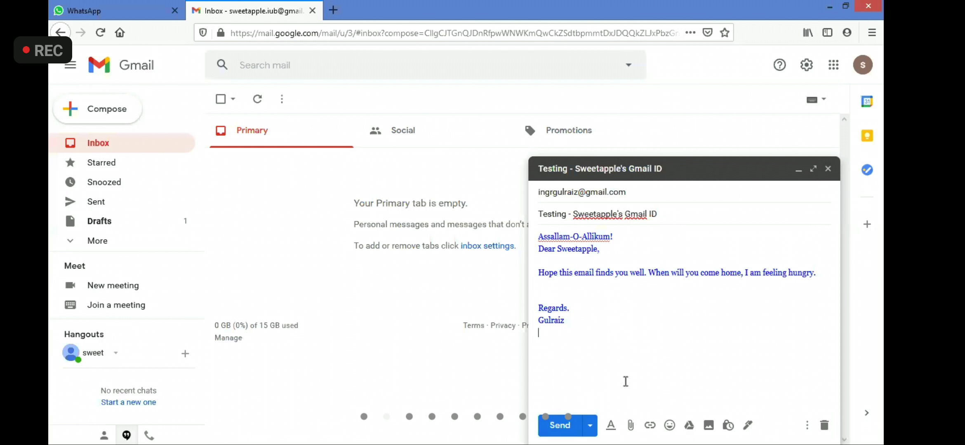
{"action": "left_click", "coordinate": [630, 425]}
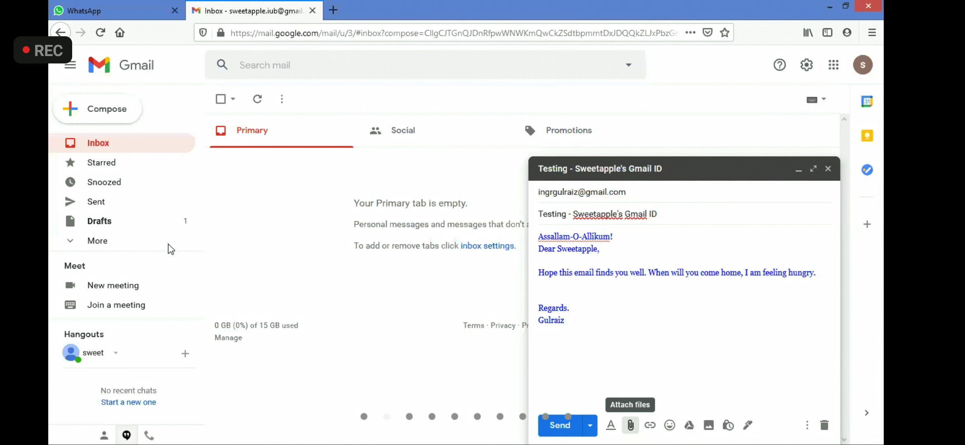
From Job (E:) > I.U.B > Dpt Of Soft Engg > courses > Mic. Bio. ICT, attach 123testing.pdf and Introduction to Computer Science MicroBiology.pdf
{"action": "left_click", "coordinate": [219, 142]}
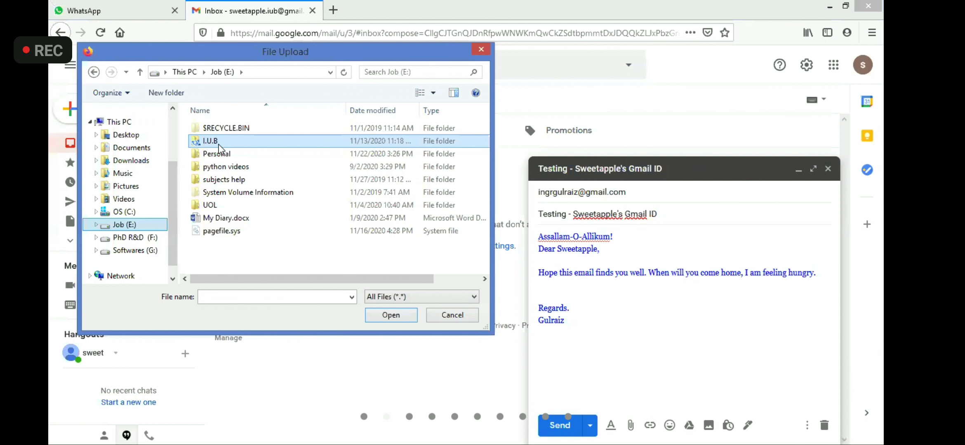
{"action": "double_click", "coordinate": [226, 167]}
{"action": "double_click", "coordinate": [235, 132]}
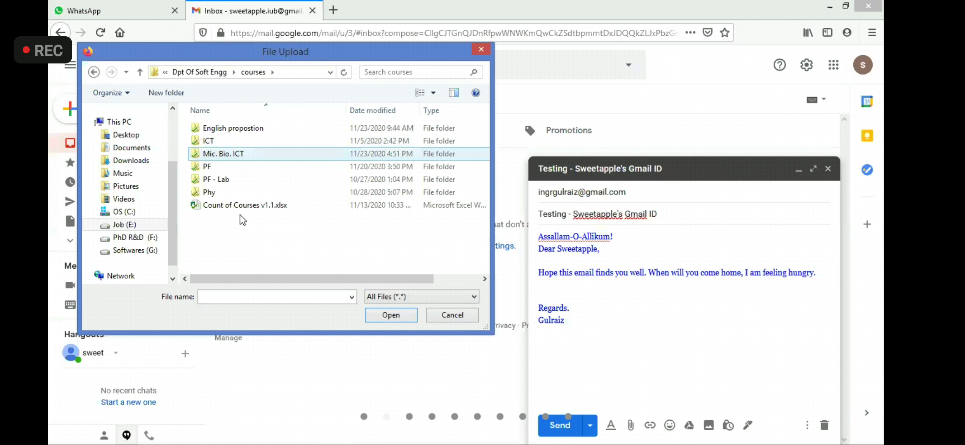
{"action": "key", "text": "Return"}
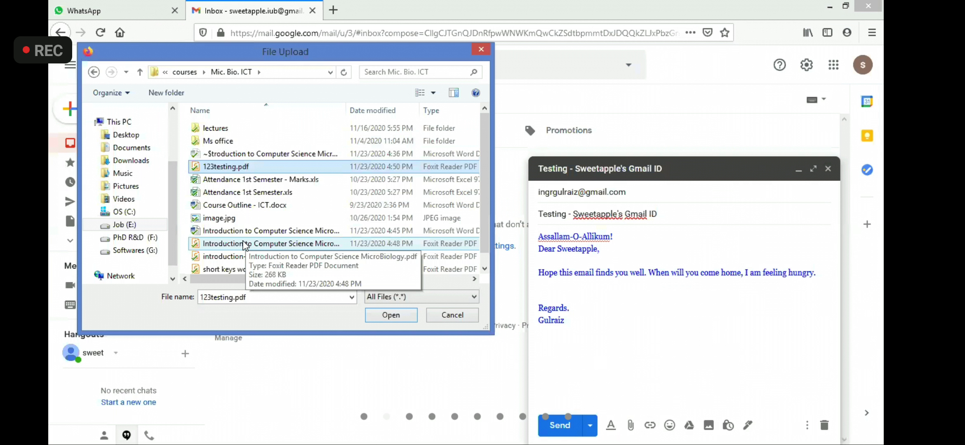
{"action": "left_click", "coordinate": [272, 244], "text": "ctrl"}
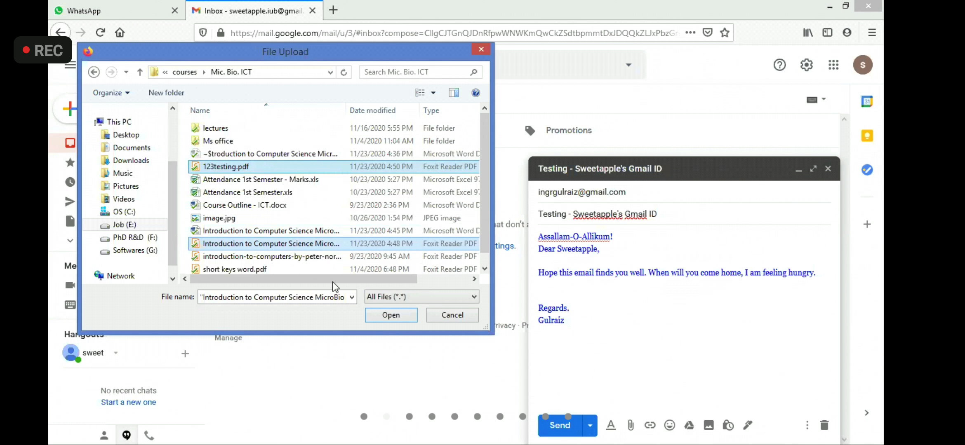
{"action": "left_click", "coordinate": [390, 320]}
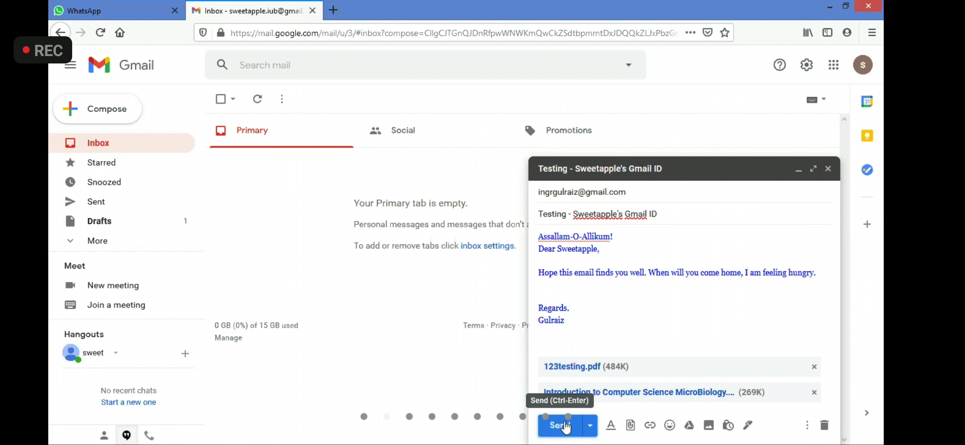
Send the finished message with both PDF attachments
{"action": "left_click", "coordinate": [565, 427]}
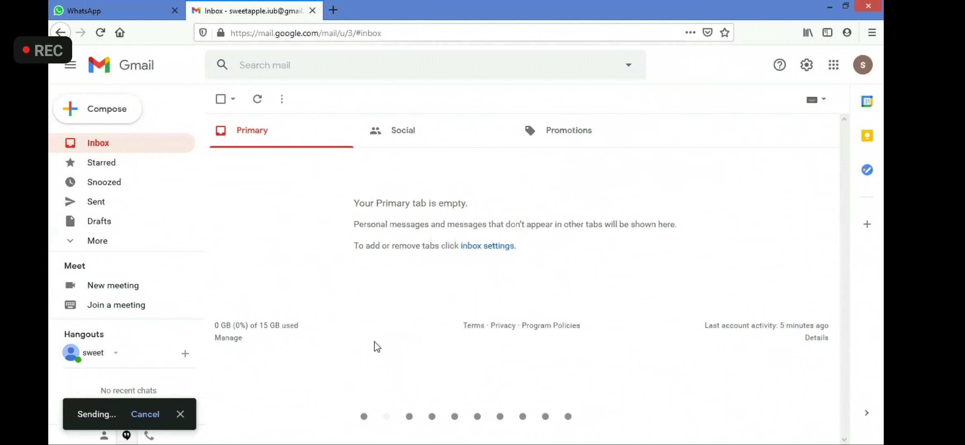
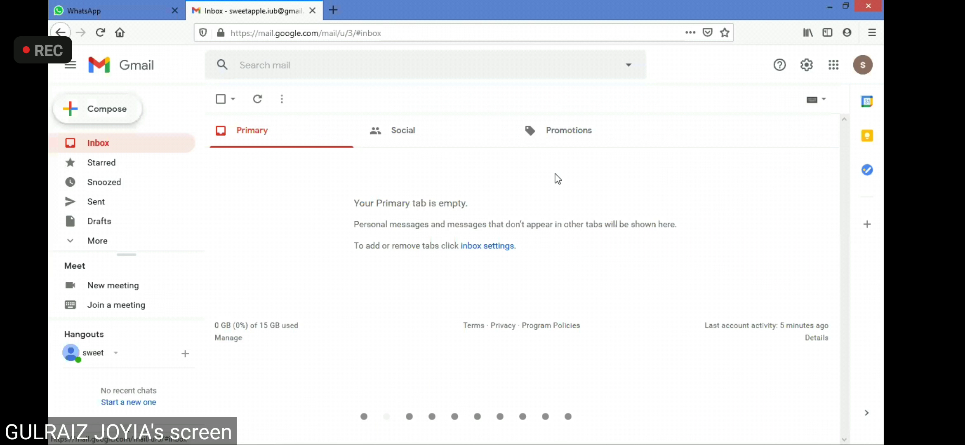
Compose a message to the suggested contact, send it with Ctrl+Enter, then undo the send
{"action": "left_click", "coordinate": [574, 195]}
{"action": "left_click", "coordinate": [571, 218]}
{"action": "left_click", "coordinate": [604, 374]}
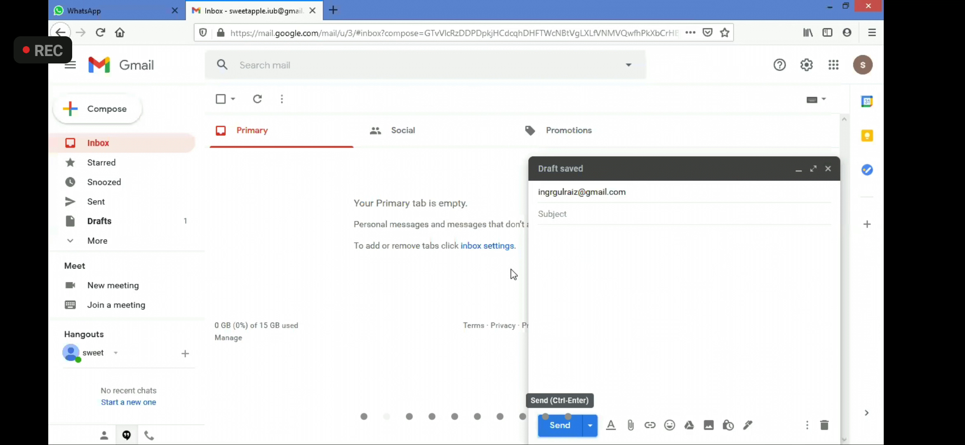
{"action": "key", "text": "ctrl+Return"}
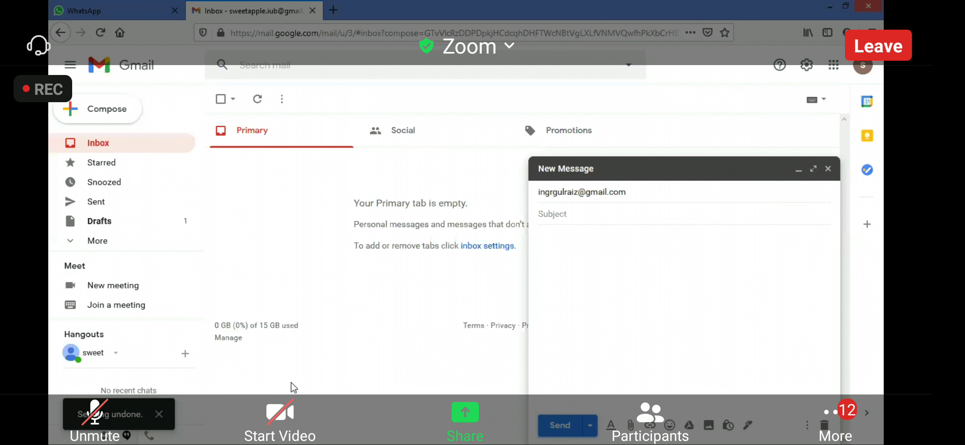
{"action": "left_click", "coordinate": [153, 413]}
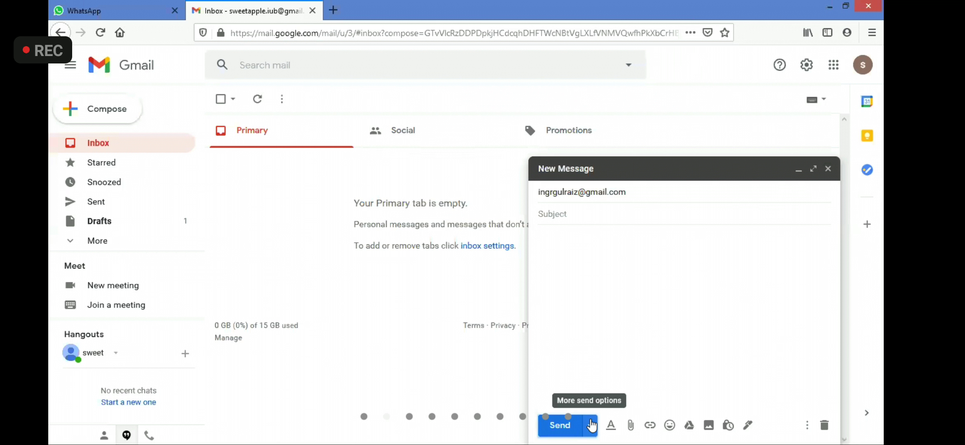
Try scheduling the message for tomorrow afternoon, then back out at the missing-subject warning
{"action": "left_click", "coordinate": [591, 425]}
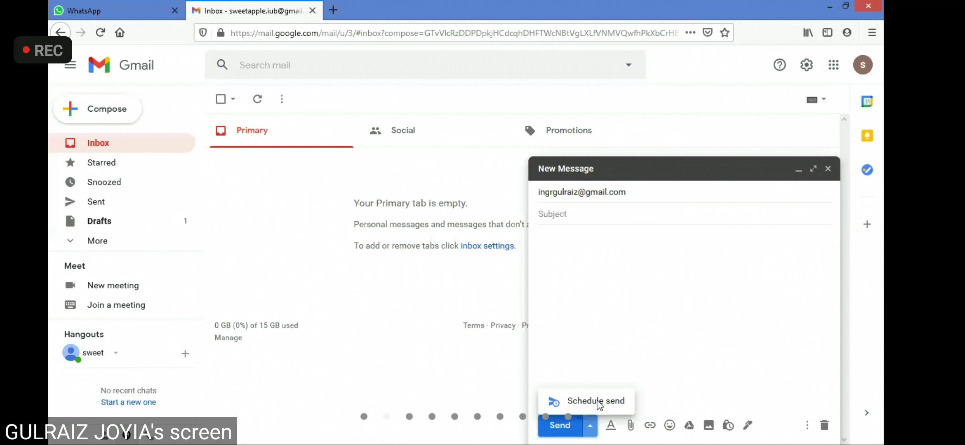
{"action": "left_click", "coordinate": [596, 402]}
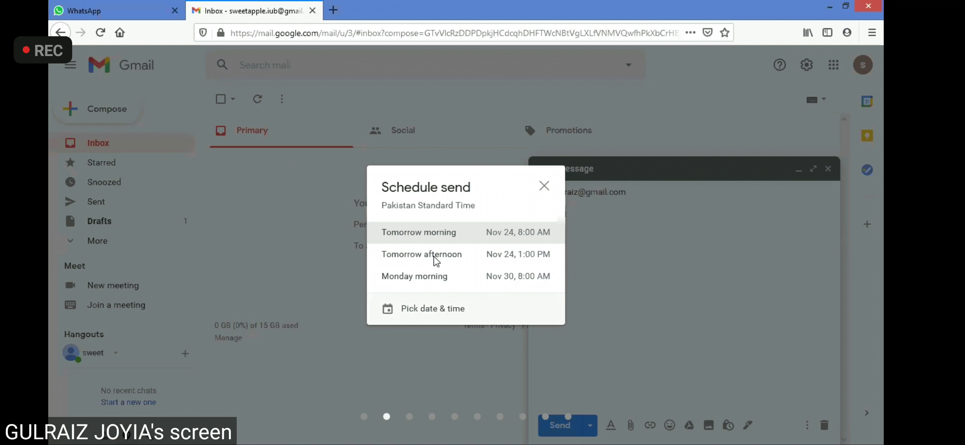
{"action": "left_click", "coordinate": [511, 223]}
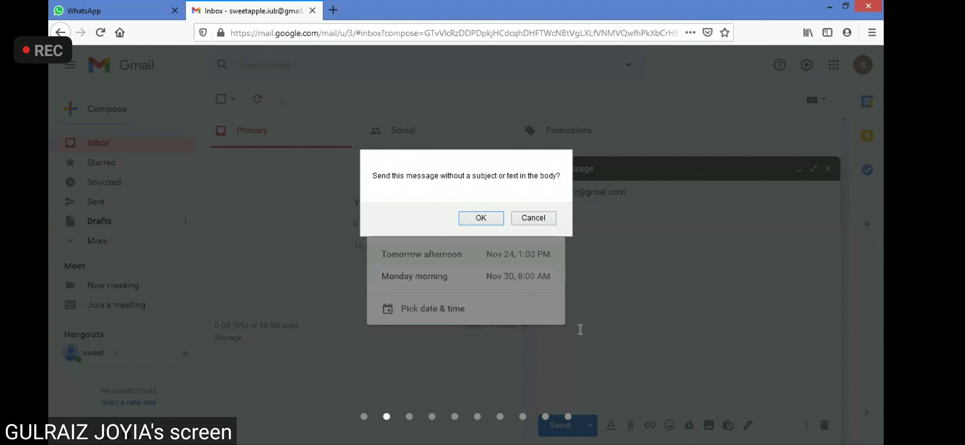
{"action": "left_click", "coordinate": [533, 218]}
{"action": "left_click", "coordinate": [590, 426]}
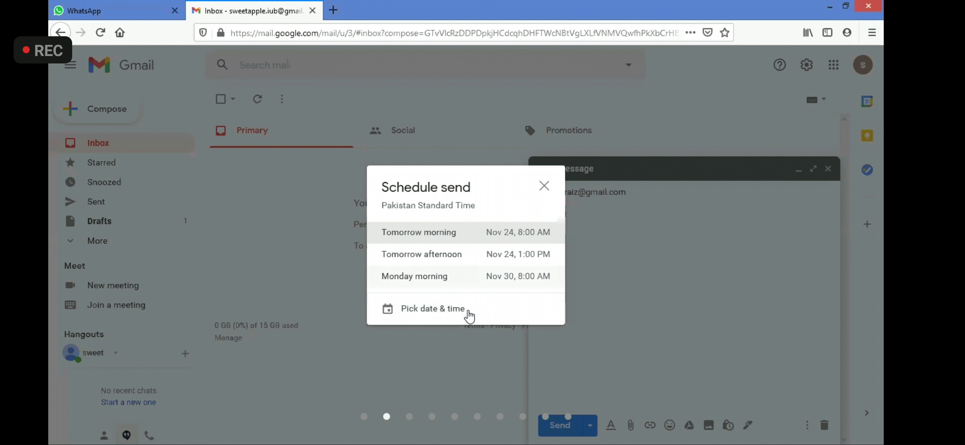
Schedule the message for Dec 7 at 8:05 AM, then cancel the schedule and discard the draft
{"action": "left_click", "coordinate": [468, 317]}
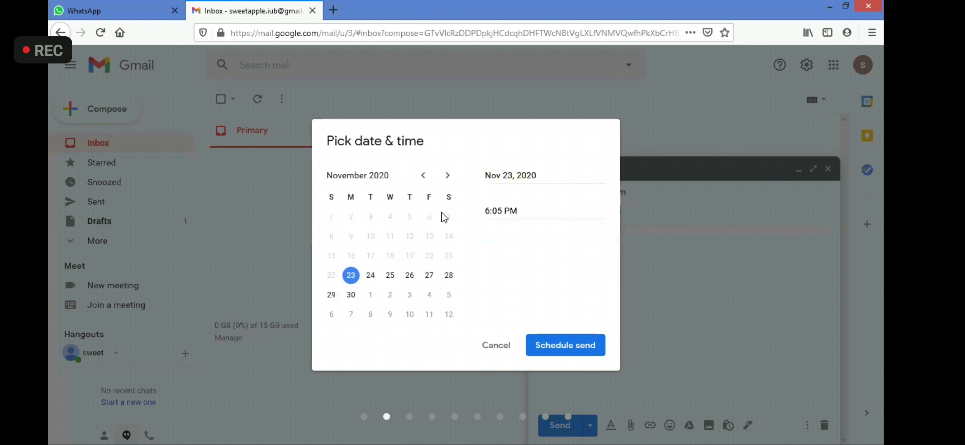
{"action": "left_click", "coordinate": [353, 296]}
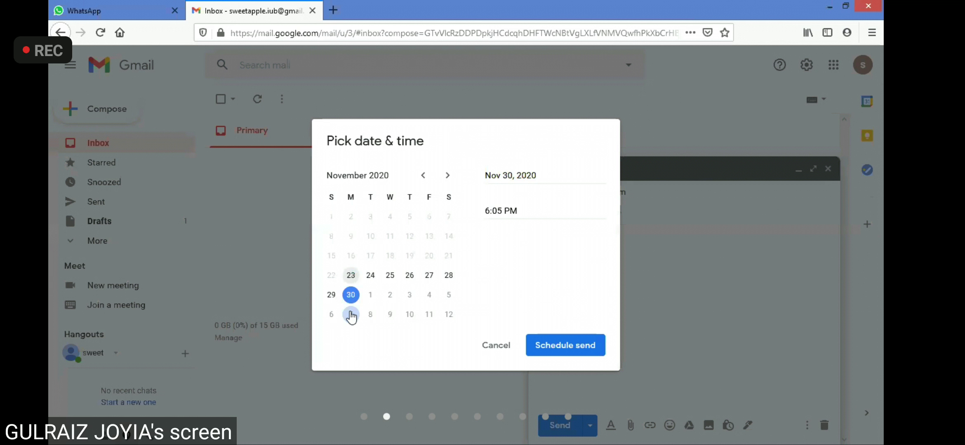
{"action": "left_click", "coordinate": [351, 315]}
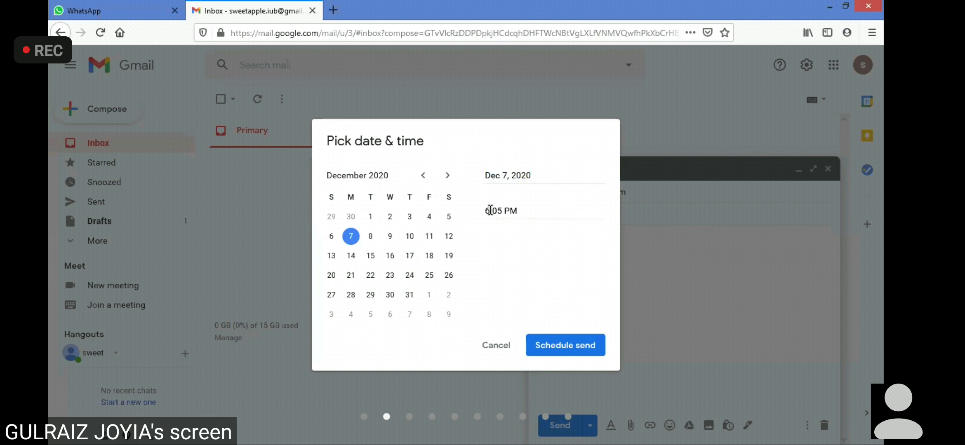
{"action": "left_click_drag", "start_coordinate": [489, 210], "coordinate": [477, 210]}
{"action": "type", "text": "8A"}
{"action": "left_click", "coordinate": [574, 348]}
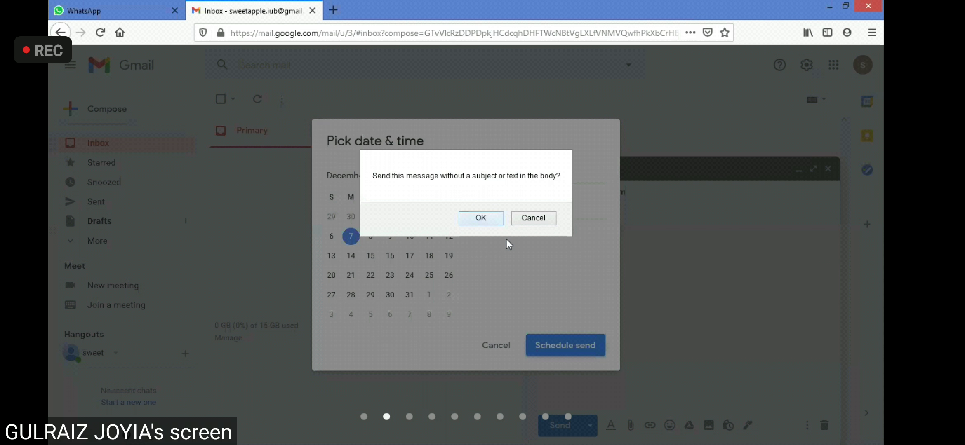
{"action": "left_click", "coordinate": [494, 224]}
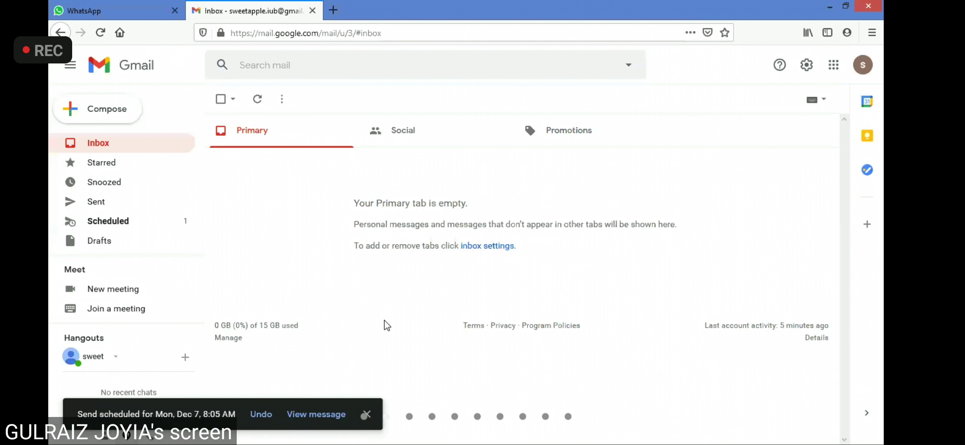
{"action": "left_click", "coordinate": [268, 414]}
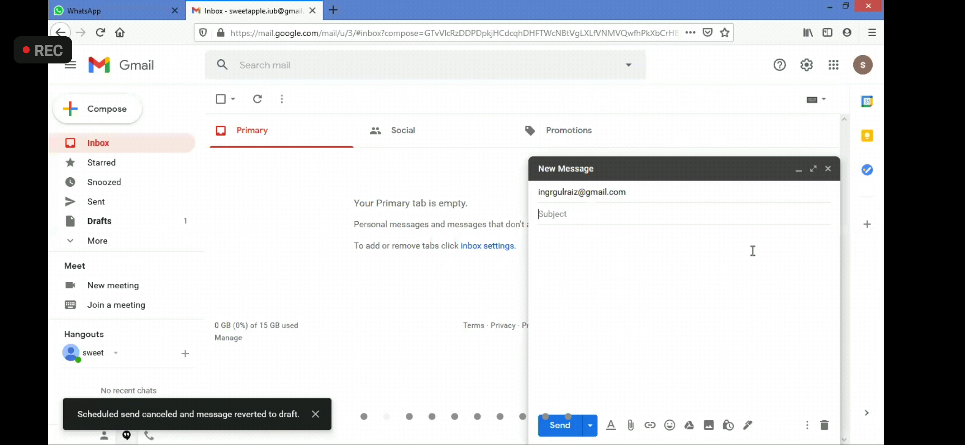
{"action": "left_click", "coordinate": [827, 428]}
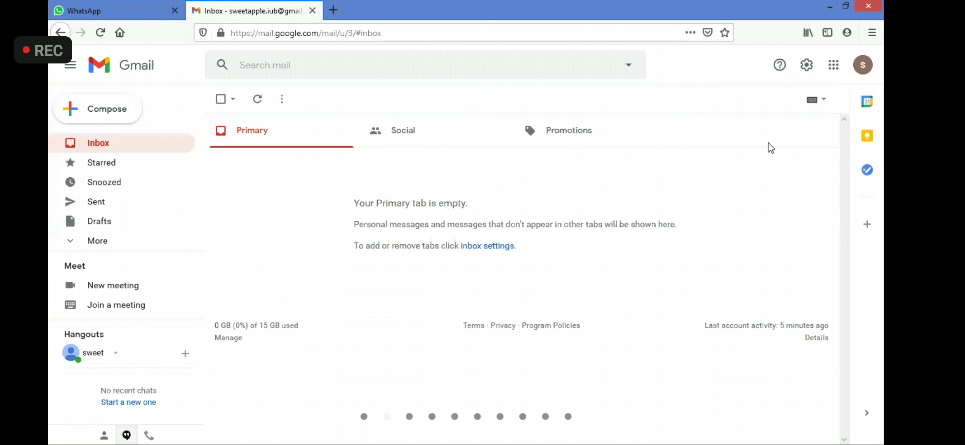
In the full settings' Signature section, create a new empty signature named Official
{"action": "left_click", "coordinate": [807, 68]}
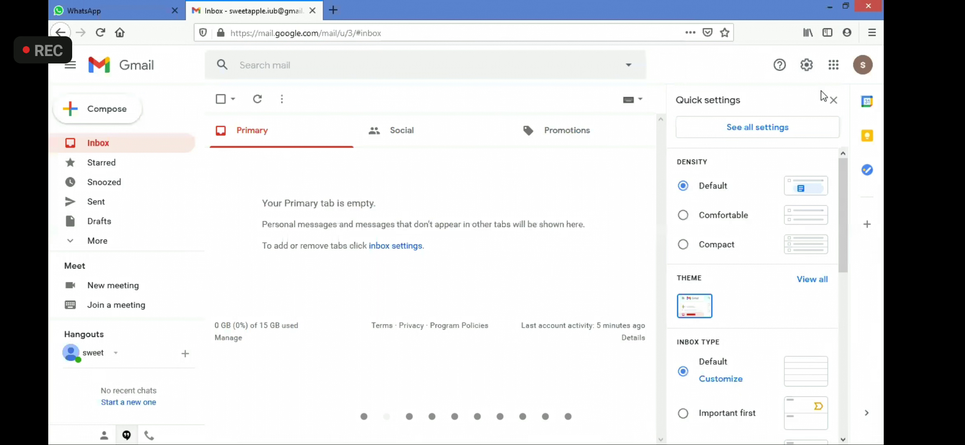
{"action": "left_click", "coordinate": [775, 130]}
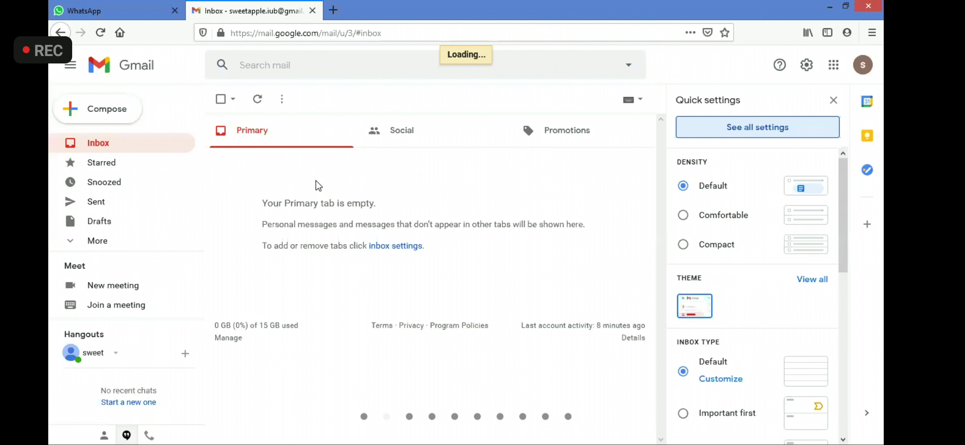
{"action": "scroll", "coordinate": [321, 180], "scroll_direction": "down", "scroll_amount": 10}
{"action": "scroll", "coordinate": [322, 180], "scroll_direction": "down", "scroll_amount": 20}
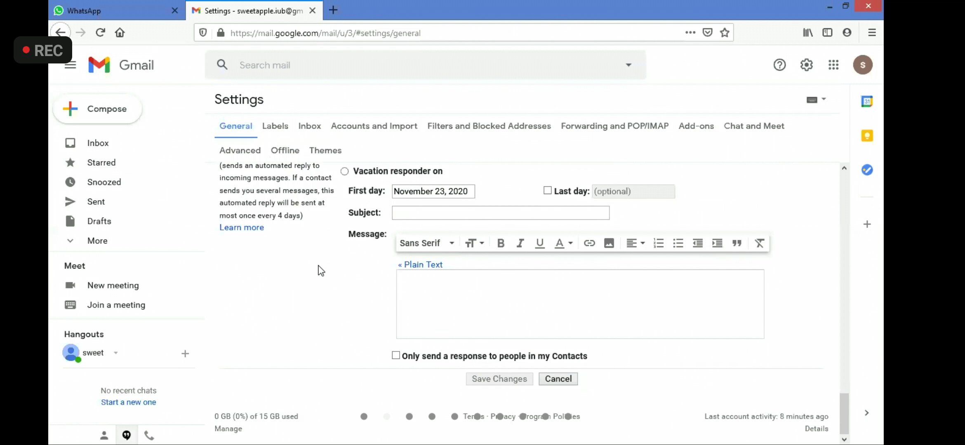
{"action": "scroll", "coordinate": [321, 271], "scroll_direction": "up", "scroll_amount": 6}
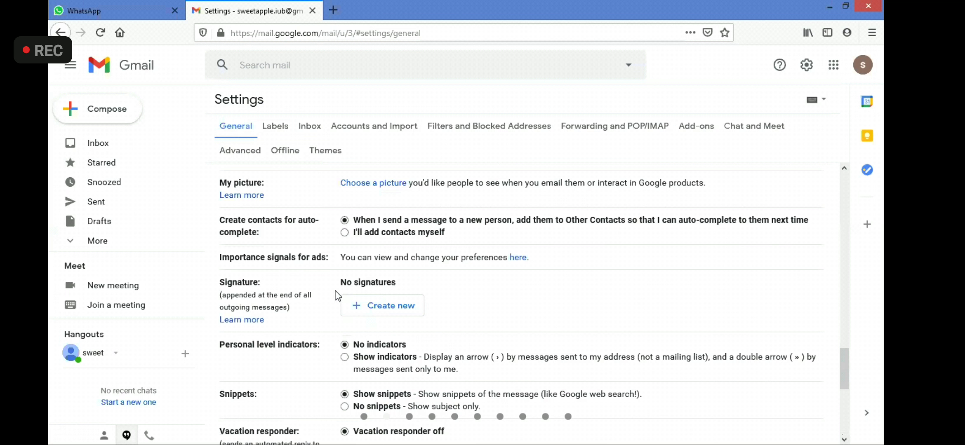
{"action": "left_click_drag", "start_coordinate": [220, 283], "coordinate": [397, 284]}
{"action": "left_click", "coordinate": [408, 307]}
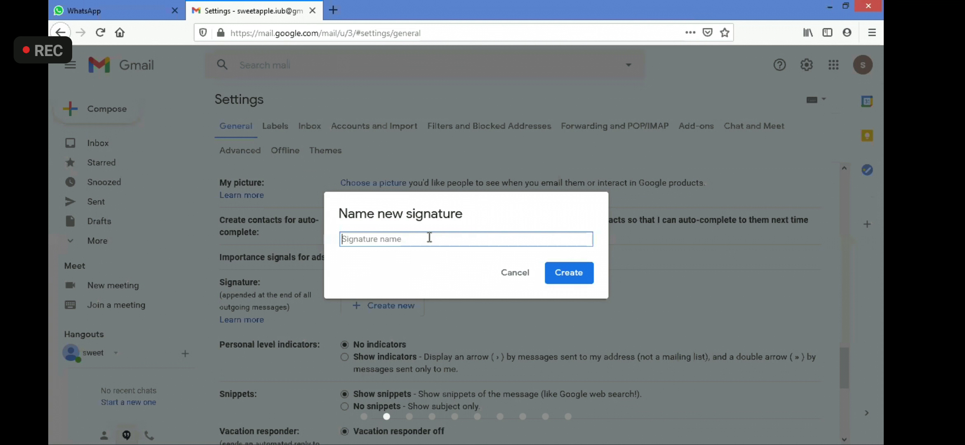
{"action": "type", "text": "0fficial"}
{"action": "key", "text": "Return"}
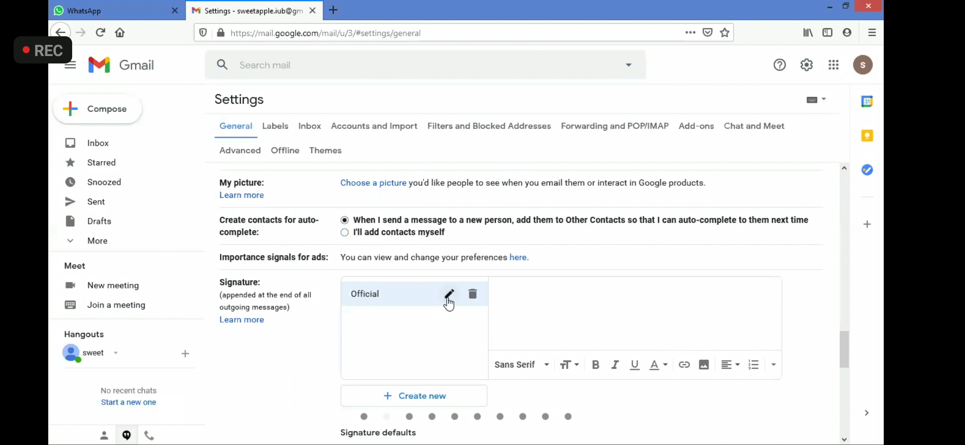
{"action": "left_click", "coordinate": [448, 301]}
Type 'Regards.' and the sender's full name as the first lines of the Official signature
{"action": "left_click", "coordinate": [565, 273]}
{"action": "type", "text": "Regards."}
{"action": "key", "text": "Return"}
{"action": "type", "text": "Gulraiz JAved"}
{"action": "key", "text": "BackSpace"}
{"action": "key", "text": "BackSpace"}
{"action": "key", "text": "BackSpace"}
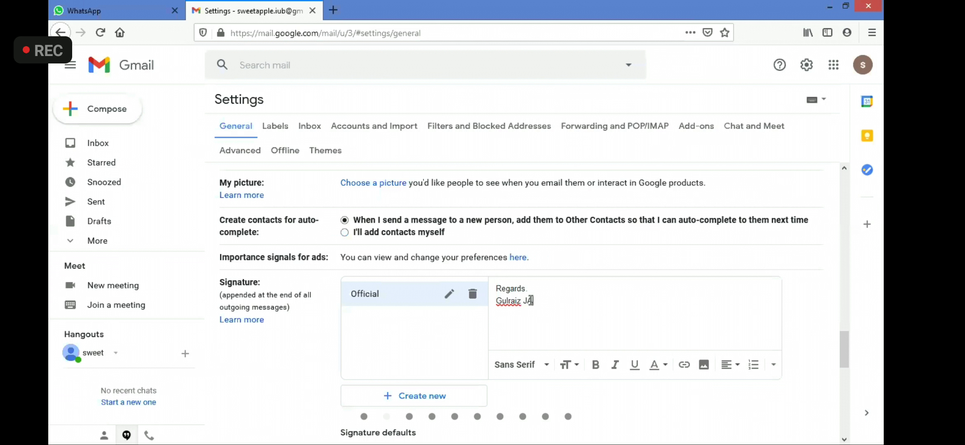
{"action": "key", "text": "BackSpace"}
{"action": "type", "text": "avaid Joyia"}
Add Department of Software Engineering, Faculty of Computing and a contact number, then save changes
{"action": "key", "text": "Return"}
{"action": "type", "text": "Departme"}
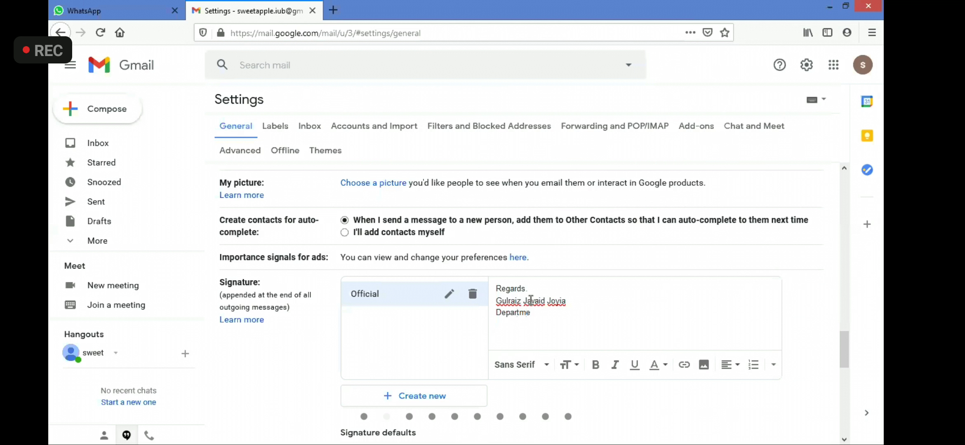
{"action": "type", "text": "nt of Software engienering"}
{"action": "key", "text": "ctrl+shift+Left"}
{"action": "key", "text": "ctrl+shift+Left"}
{"action": "key", "text": "ctrl+shift+Right"}
{"action": "type", "text": "Engineeri"}
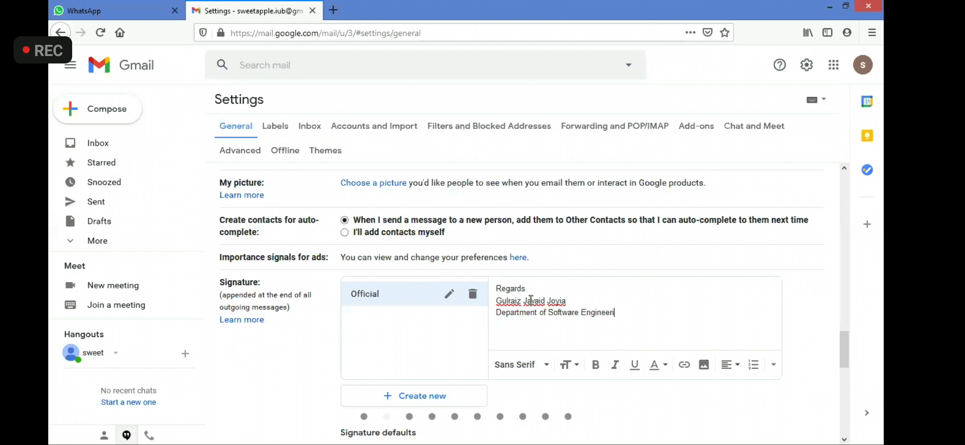
{"action": "type", "text": "ng, Faculty of Computing "}
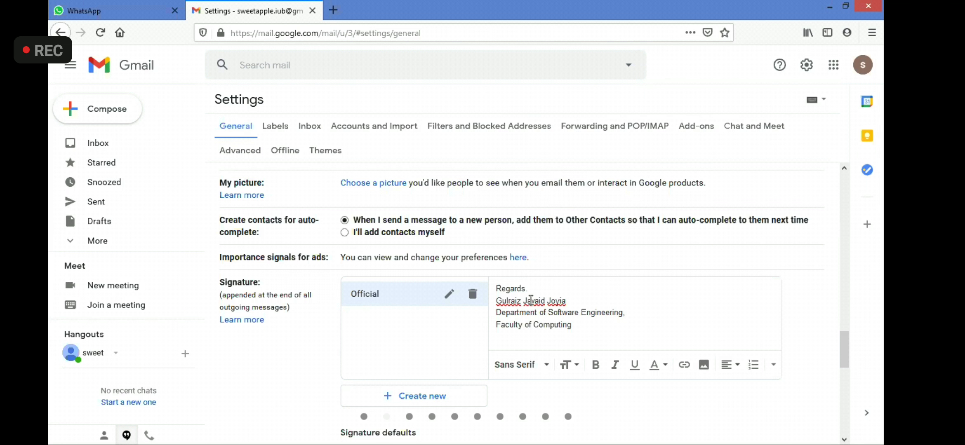
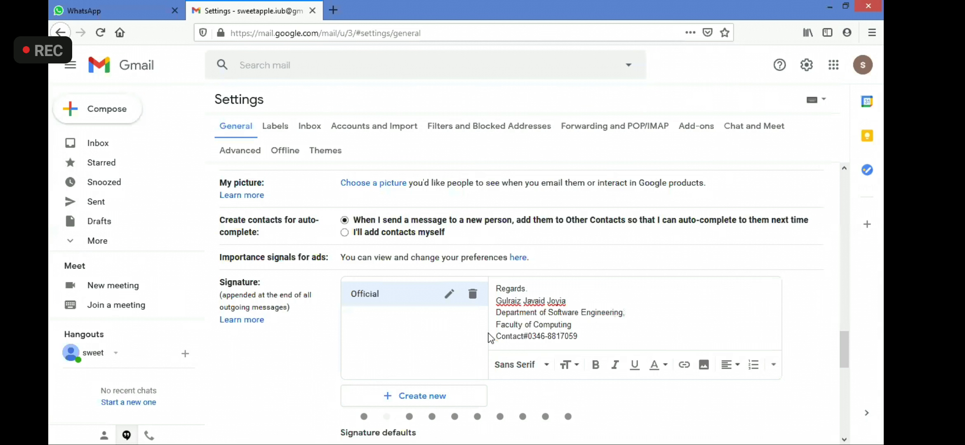
{"action": "scroll", "coordinate": [489, 338], "scroll_direction": "down", "scroll_amount": 10}
{"action": "left_click", "coordinate": [500, 378]}
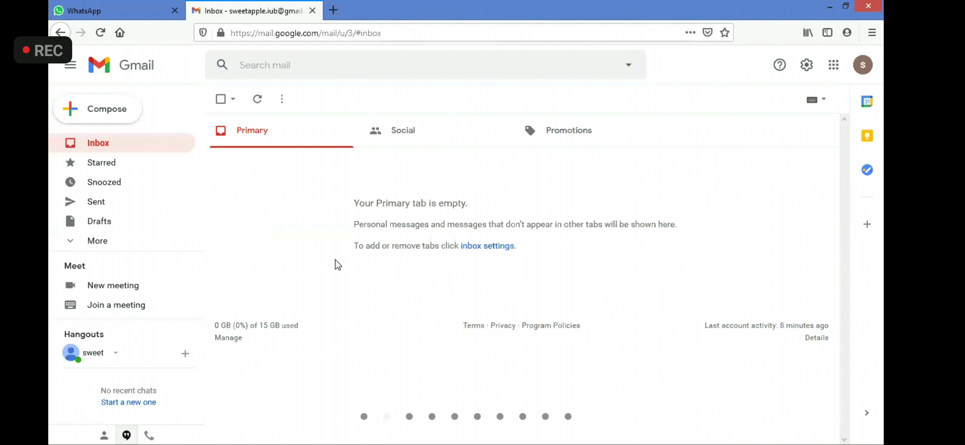
{"action": "left_click", "coordinate": [122, 116]}
Write 'Dear sir, Hope this email finds you well.' and insert the Official signature
{"action": "left_click", "coordinate": [567, 278]}
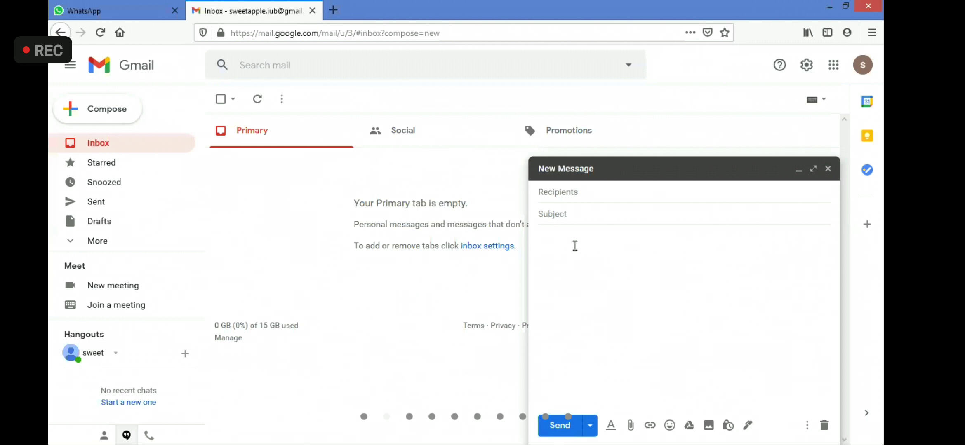
{"action": "type", "text": "D"}
{"action": "type", "text": "ear sir, "}
{"action": "type", "text": "Hope this e"}
{"action": "key", "text": "Tab"}
{"action": "type", "text": "."}
{"action": "key", "text": "Return"}
{"action": "key", "text": "Return"}
{"action": "type", "text": "Regairds"}
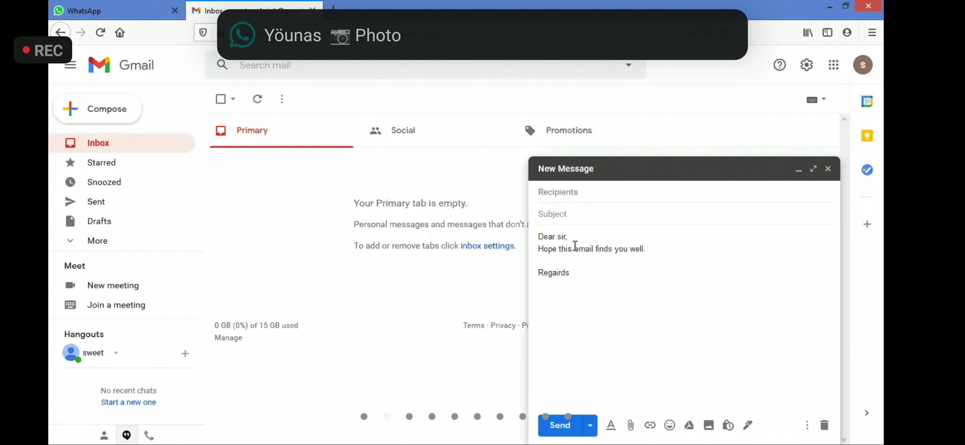
{"action": "key", "text": "ctrl+BackSpace"}
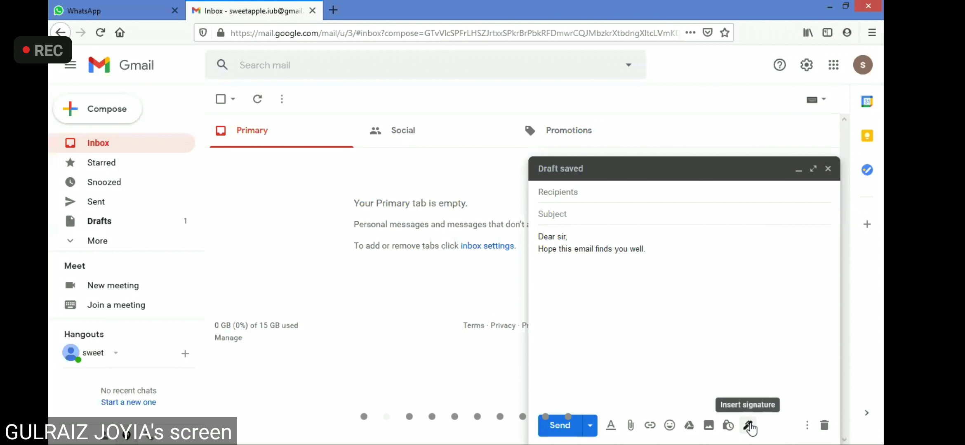
{"action": "left_click", "coordinate": [748, 426]}
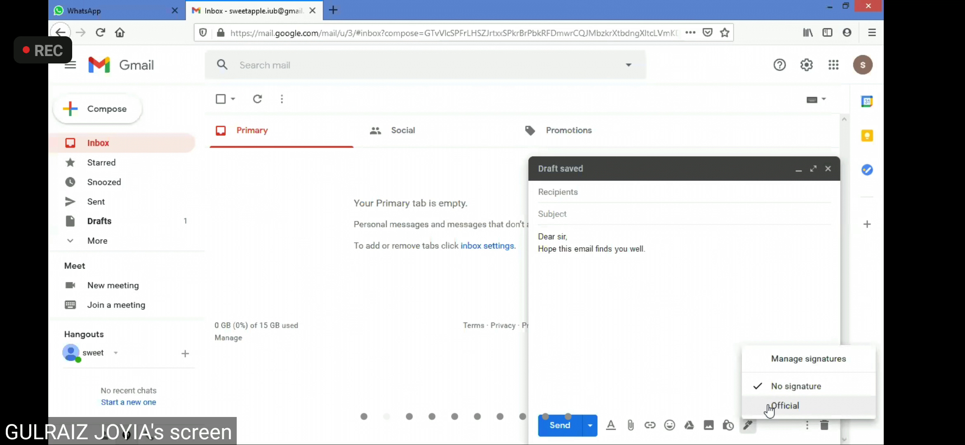
{"action": "left_click", "coordinate": [769, 406]}
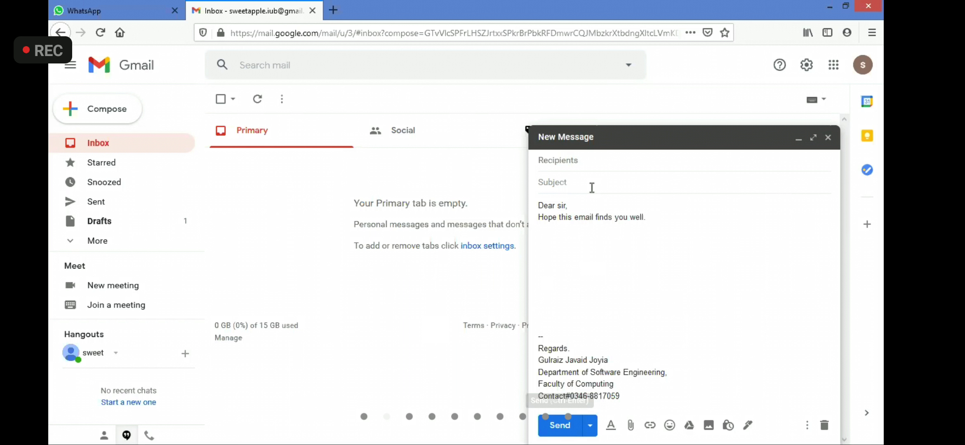
Fill in the recipient from the address suggestions and send the message
{"action": "left_click", "coordinate": [590, 165]}
{"action": "type", "text": "ingr"}
{"action": "key", "text": "Return"}
{"action": "left_click", "coordinate": [556, 419]}
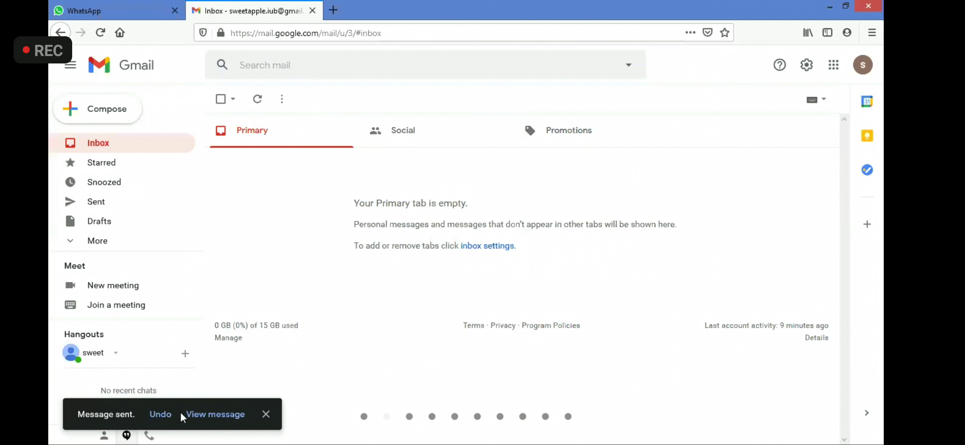
Undo sending the 'Dear sir' message and discard the reopened draft
{"action": "left_click", "coordinate": [160, 414]}
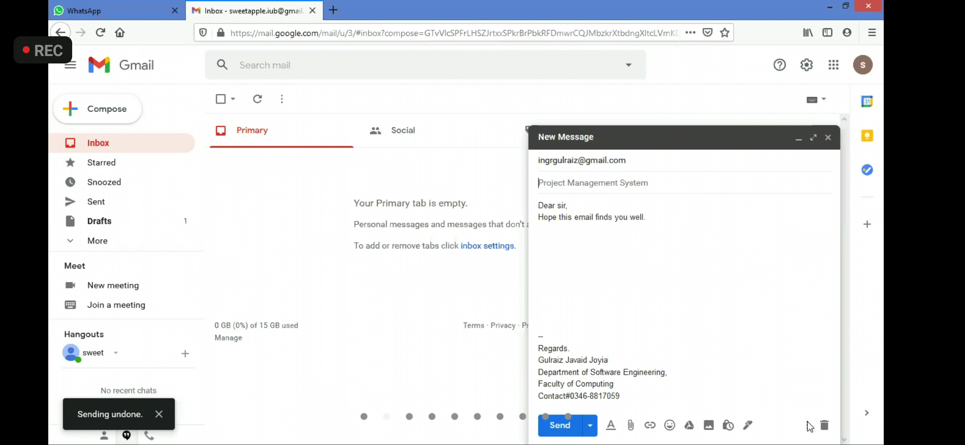
{"action": "left_click", "coordinate": [824, 425]}
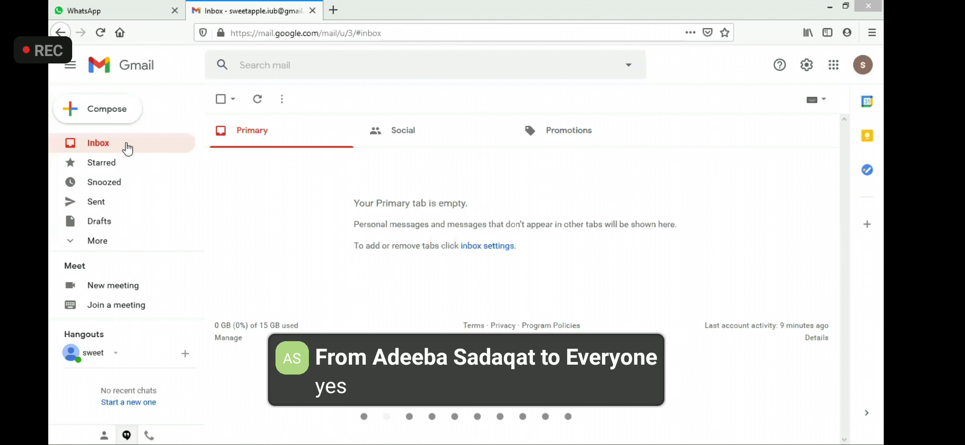
Open the account panel from the profile avatar to see the signed-in Google accounts
{"action": "left_click", "coordinate": [123, 148]}
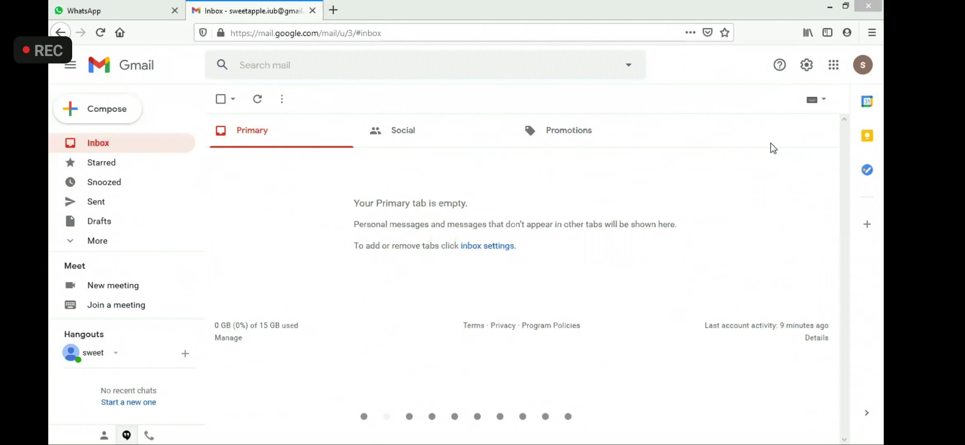
{"action": "left_click", "coordinate": [854, 85]}
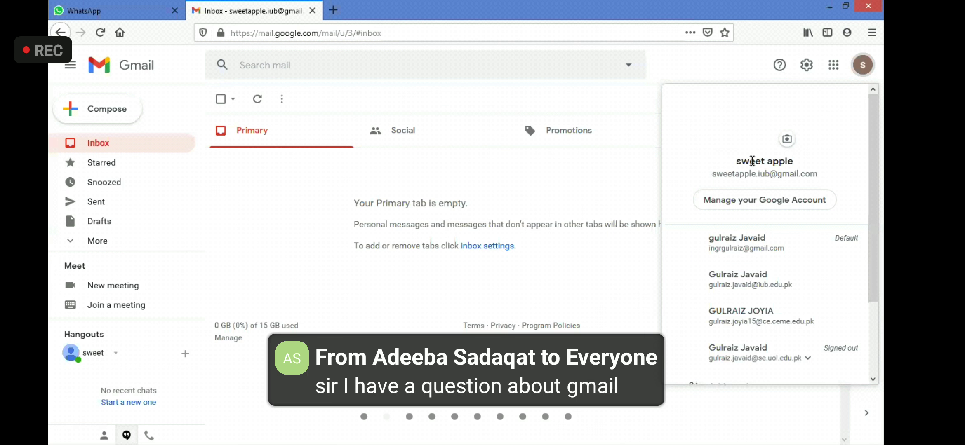
Look over the 'sweet apple' account name, close the panel, and open the full settings page
{"action": "left_click_drag", "start_coordinate": [738, 161], "coordinate": [795, 165]}
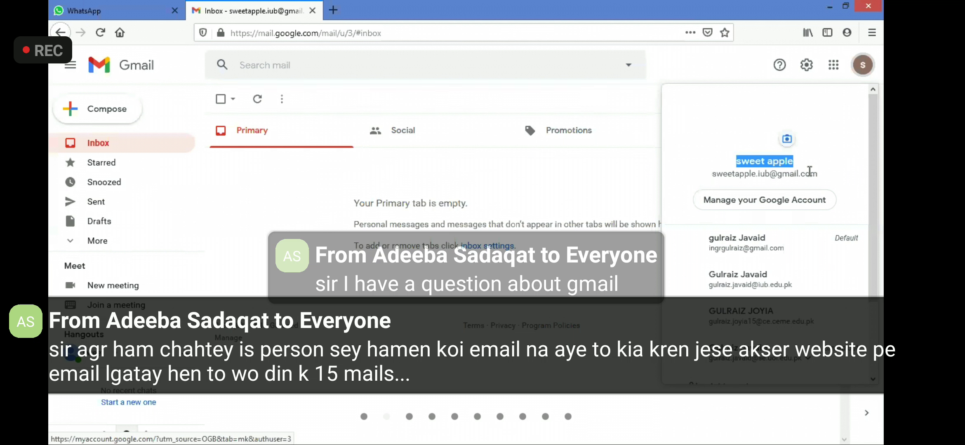
{"action": "left_click", "coordinate": [820, 178]}
{"action": "left_click_drag", "start_coordinate": [818, 172], "coordinate": [804, 164]}
{"action": "left_click", "coordinate": [804, 163]}
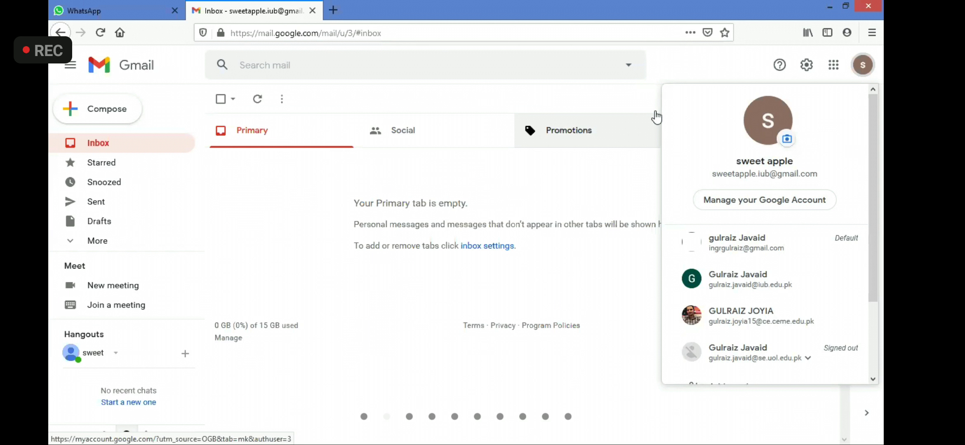
{"action": "left_click", "coordinate": [639, 97]}
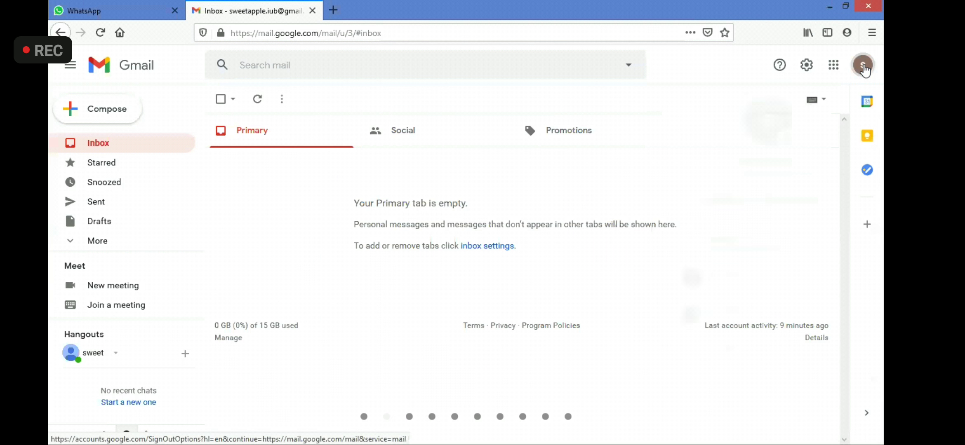
{"action": "left_click", "coordinate": [863, 67]}
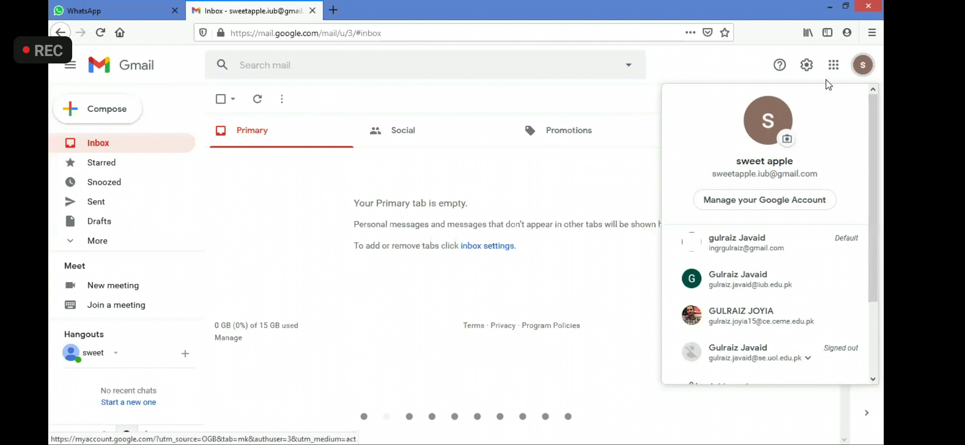
{"action": "left_click", "coordinate": [806, 64]}
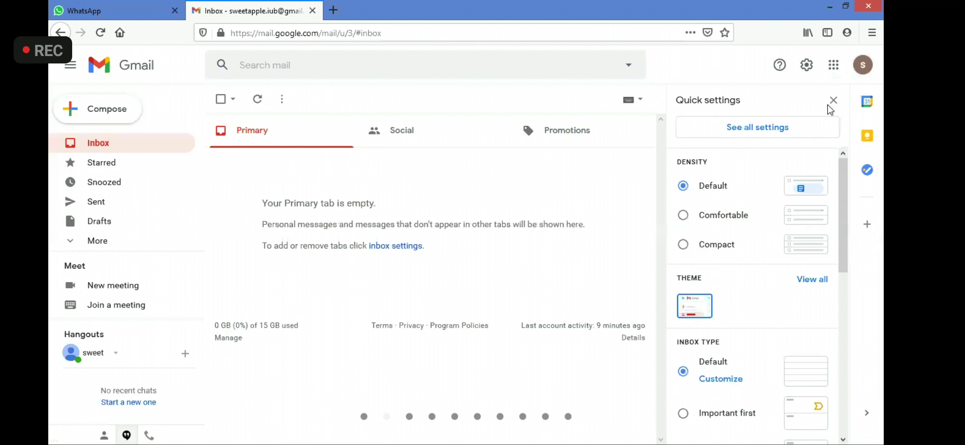
{"action": "left_click", "coordinate": [761, 129]}
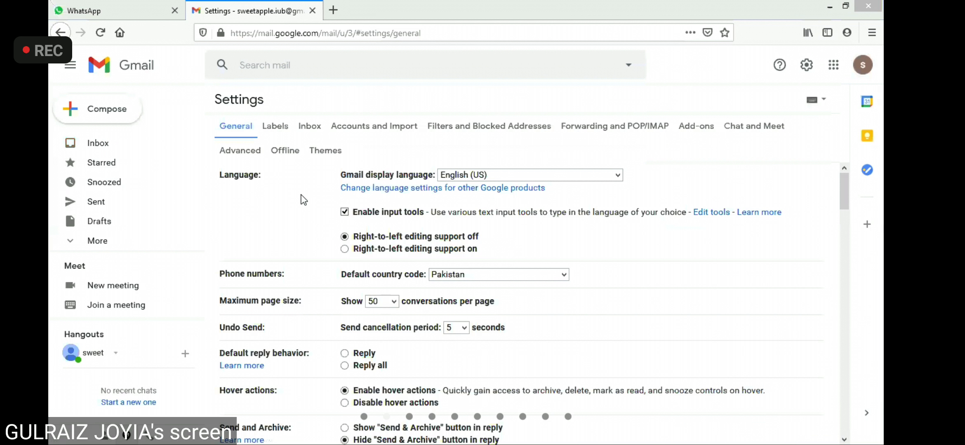
Scroll through the General settings, then browse the Accounts and Import tab
{"action": "scroll", "coordinate": [303, 197], "scroll_direction": "down", "scroll_amount": 5}
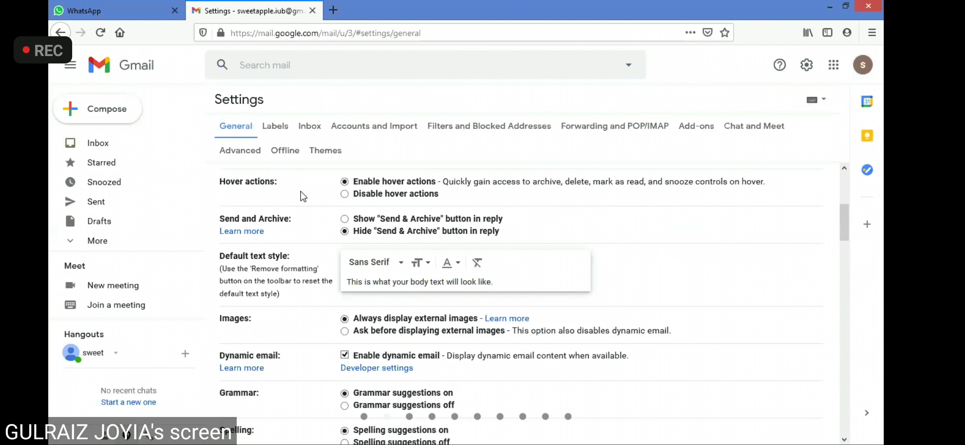
{"action": "scroll", "coordinate": [303, 197], "scroll_direction": "down", "scroll_amount": 8}
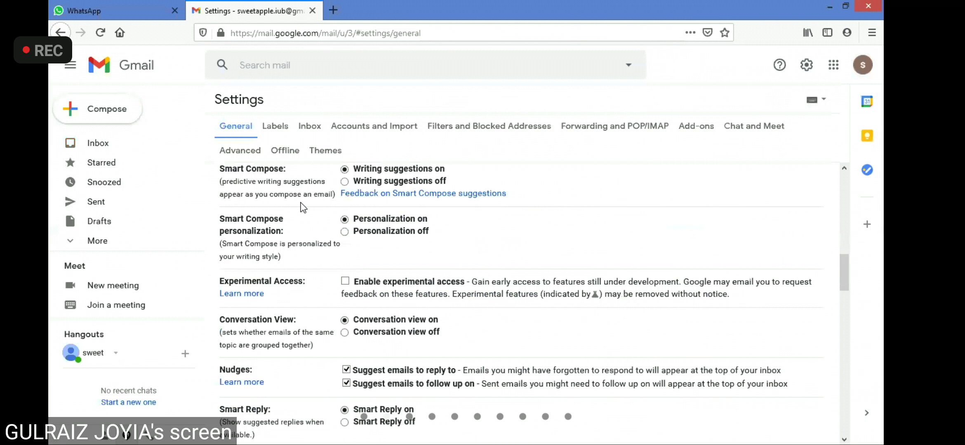
{"action": "scroll", "coordinate": [303, 210], "scroll_direction": "down", "scroll_amount": 1}
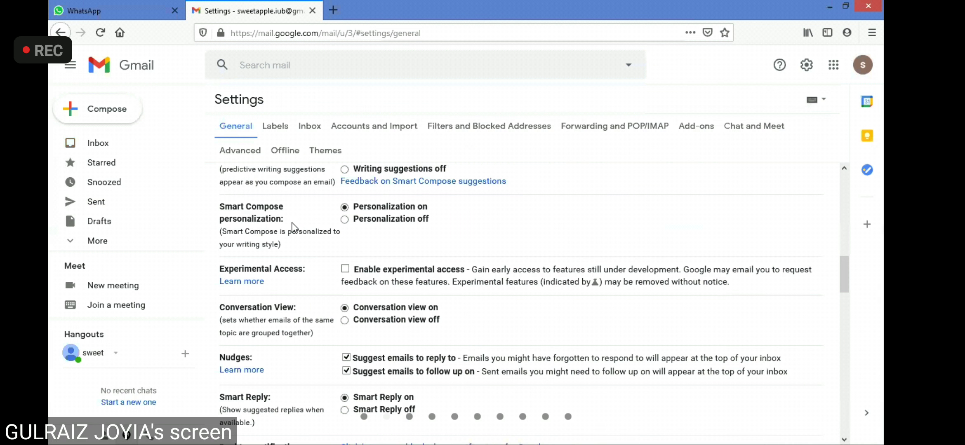
{"action": "scroll", "coordinate": [292, 226], "scroll_direction": "down", "scroll_amount": 15}
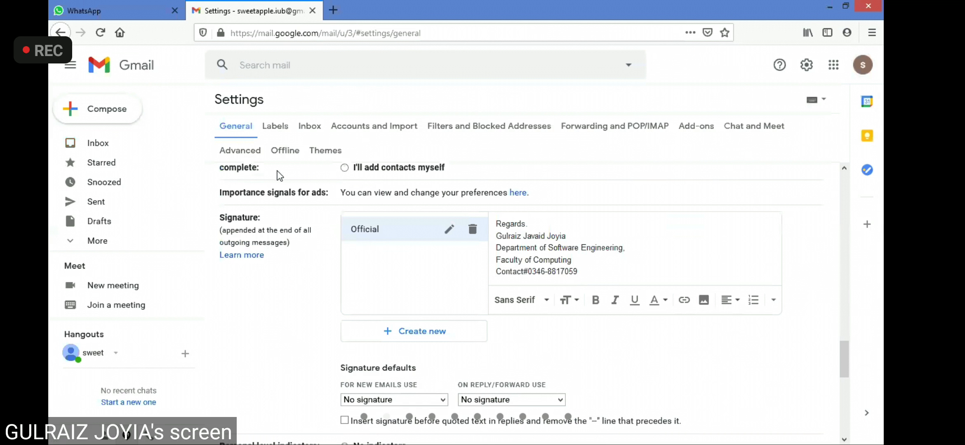
{"action": "scroll", "coordinate": [330, 131], "scroll_direction": "down", "scroll_amount": 4}
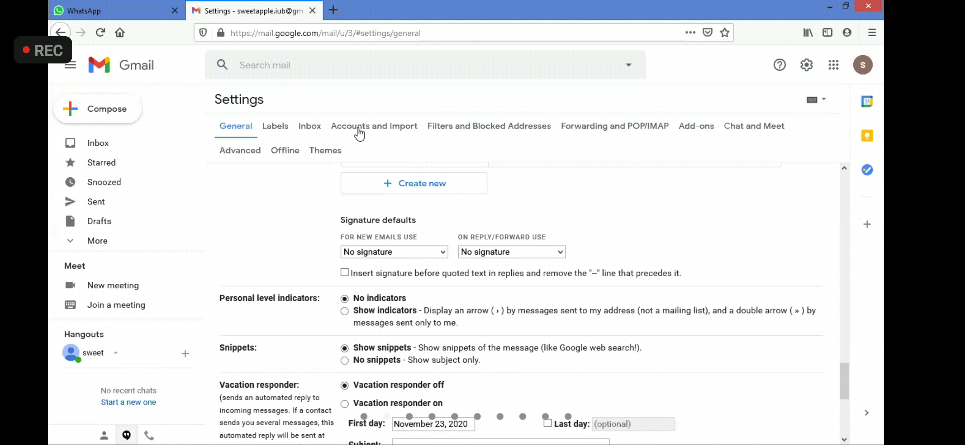
{"action": "left_click", "coordinate": [358, 131]}
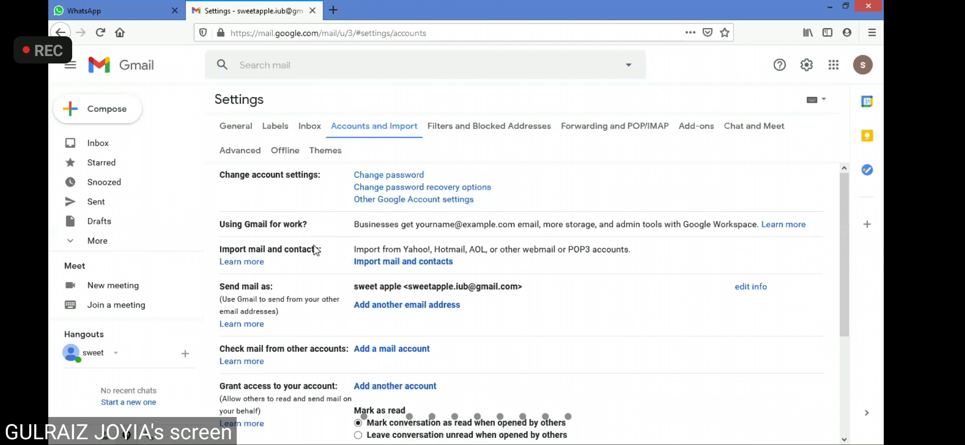
{"action": "scroll", "coordinate": [318, 256], "scroll_direction": "down", "scroll_amount": 2}
{"action": "scroll", "coordinate": [335, 272], "scroll_direction": "down", "scroll_amount": 2}
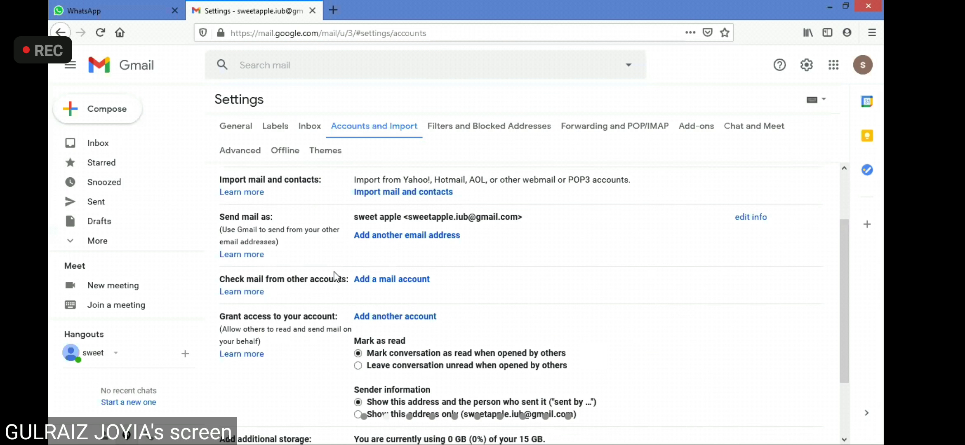
{"action": "scroll", "coordinate": [523, 142], "scroll_direction": "up", "scroll_amount": 3}
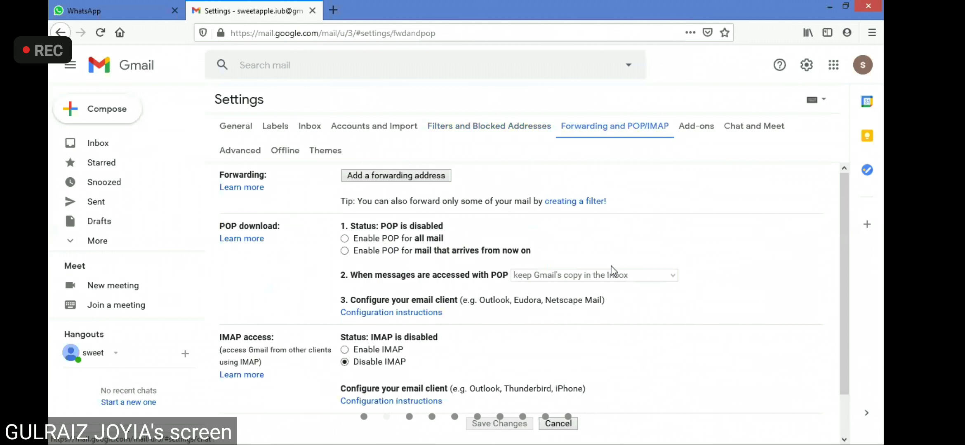
Glance at the Chat and Meet and Add-ons tabs, then save the Inbox settings
{"action": "left_click", "coordinate": [726, 127]}
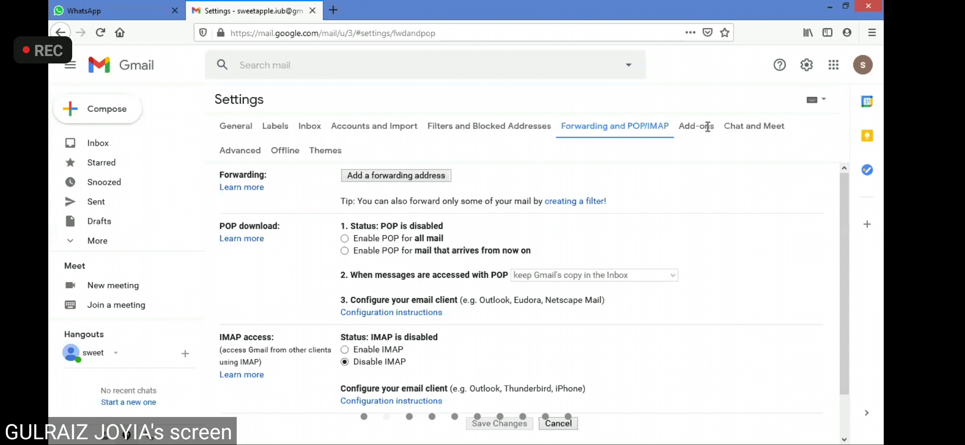
{"action": "left_click", "coordinate": [269, 125]}
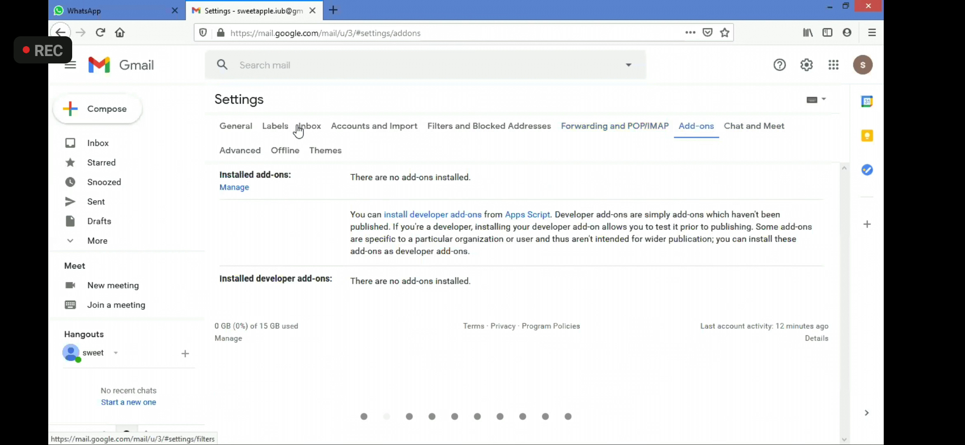
{"action": "left_click", "coordinate": [299, 127]}
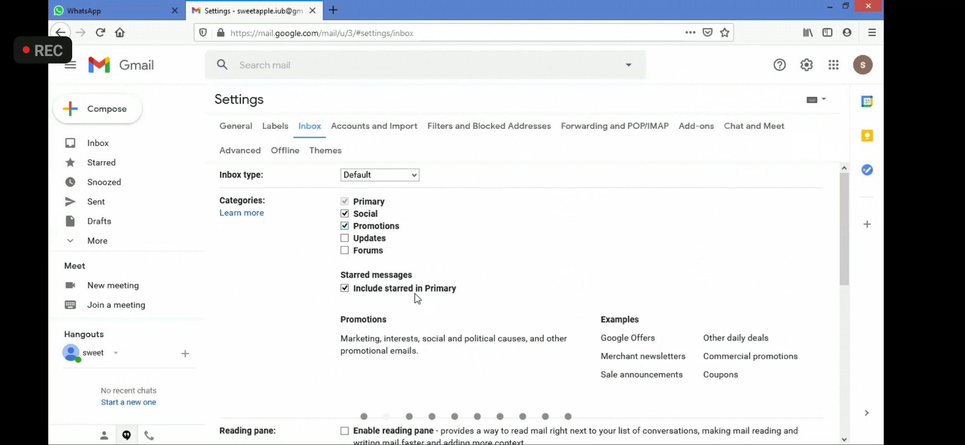
{"action": "scroll", "coordinate": [413, 292], "scroll_direction": "down", "scroll_amount": 8}
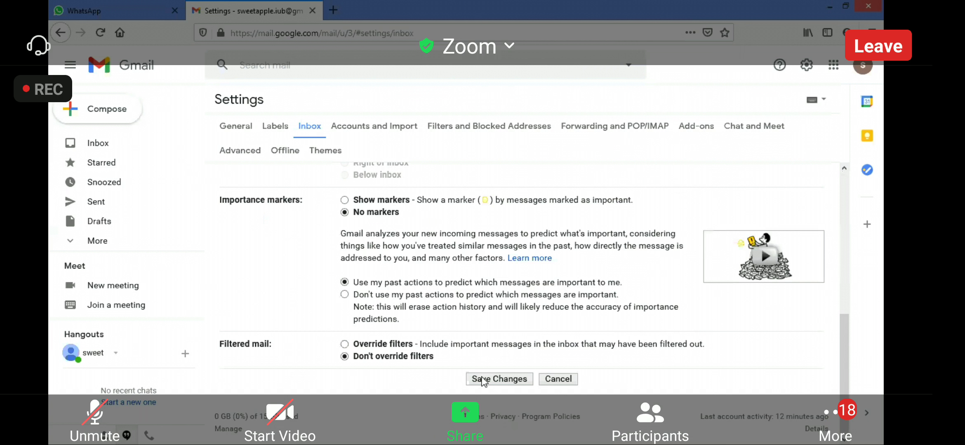
{"action": "left_click", "coordinate": [503, 380]}
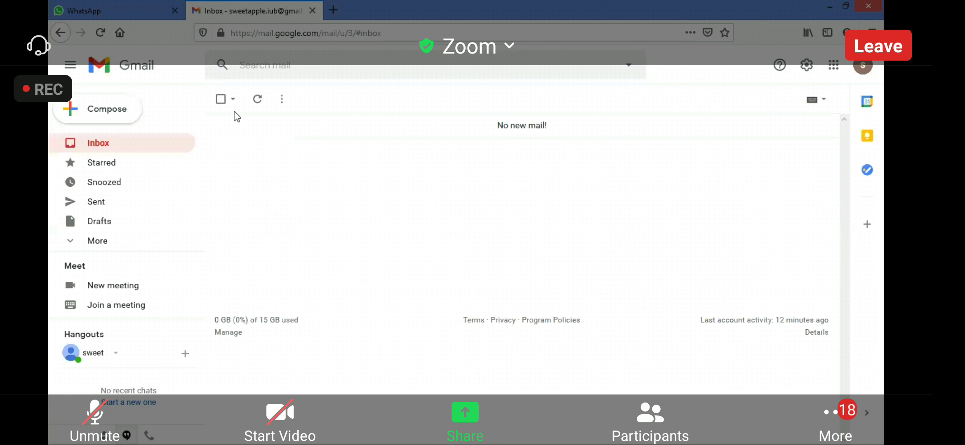
Reopen the full settings and step through the Offline, Themes and Advanced tabs
{"action": "left_click", "coordinate": [806, 65]}
{"action": "left_click", "coordinate": [756, 129]}
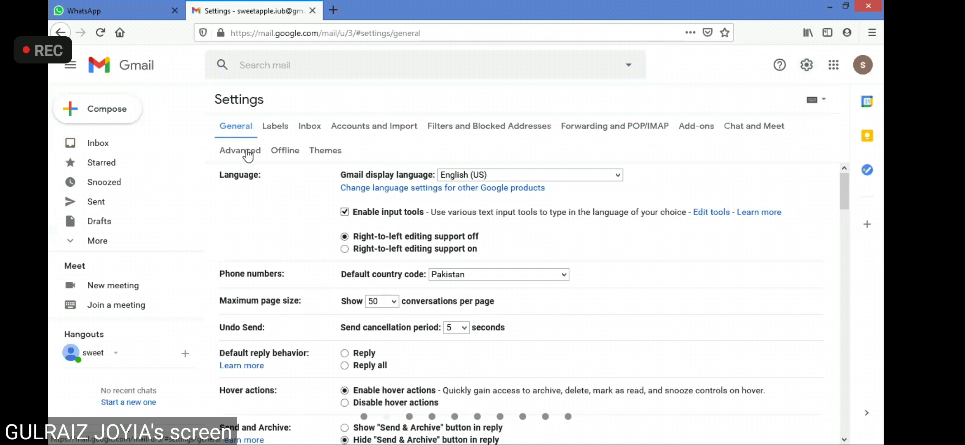
{"action": "left_click", "coordinate": [285, 151]}
{"action": "left_click", "coordinate": [324, 149]}
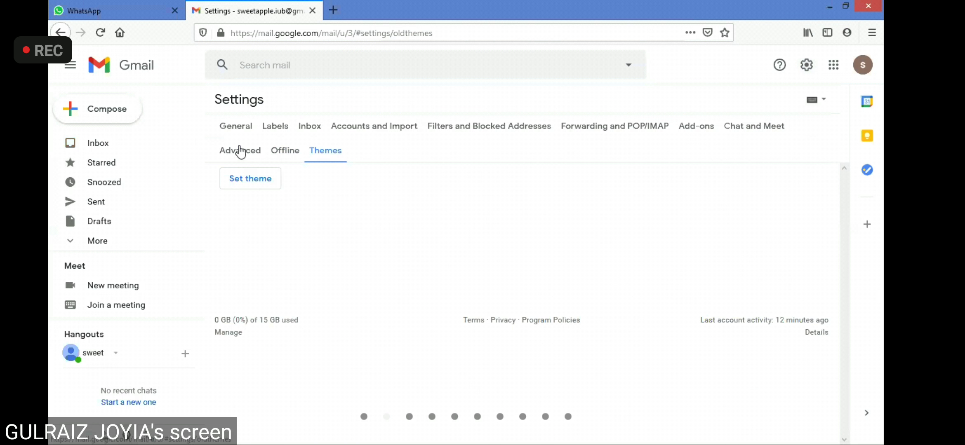
{"action": "left_click", "coordinate": [250, 151]}
{"action": "scroll", "coordinate": [354, 253], "scroll_direction": "down", "scroll_amount": 3}
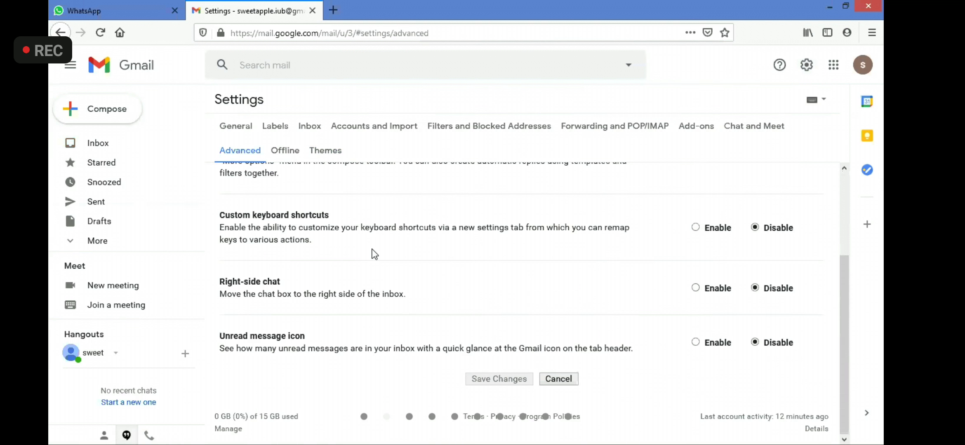
{"action": "scroll", "coordinate": [354, 253], "scroll_direction": "up", "scroll_amount": 3}
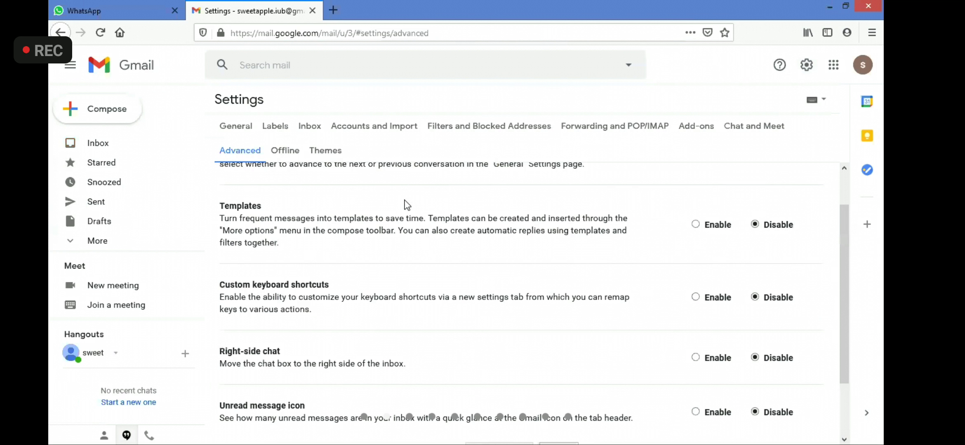
{"action": "scroll", "coordinate": [571, 176], "scroll_direction": "up", "scroll_amount": 2}
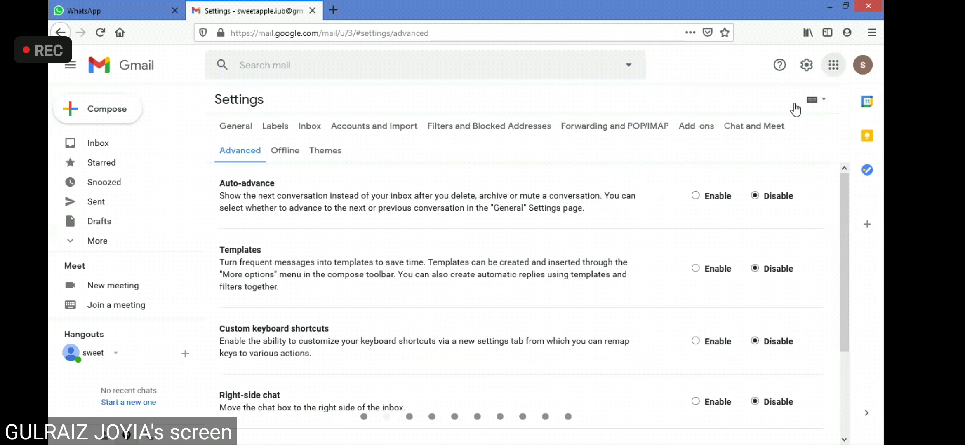
{"action": "left_click", "coordinate": [312, 14]}
Replace the Google Account profile's last name with the new one, save it, and return to Personal info
{"action": "left_click", "coordinate": [312, 12]}
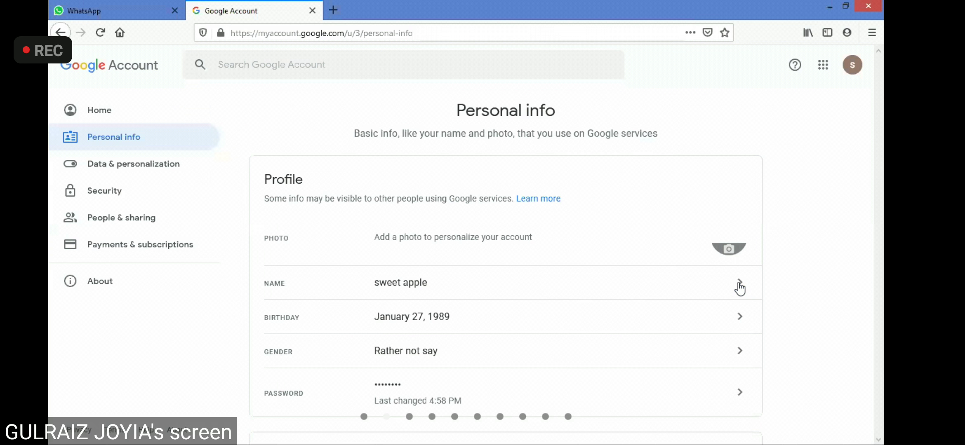
{"action": "left_click", "coordinate": [224, 246]}
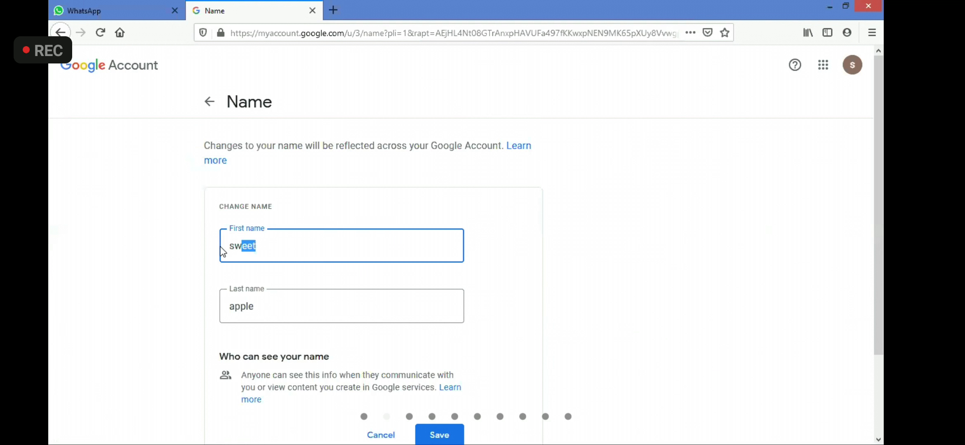
{"action": "left_click", "coordinate": [243, 307]}
{"action": "double_click", "coordinate": [242, 307]}
{"action": "type", "text": "Or"}
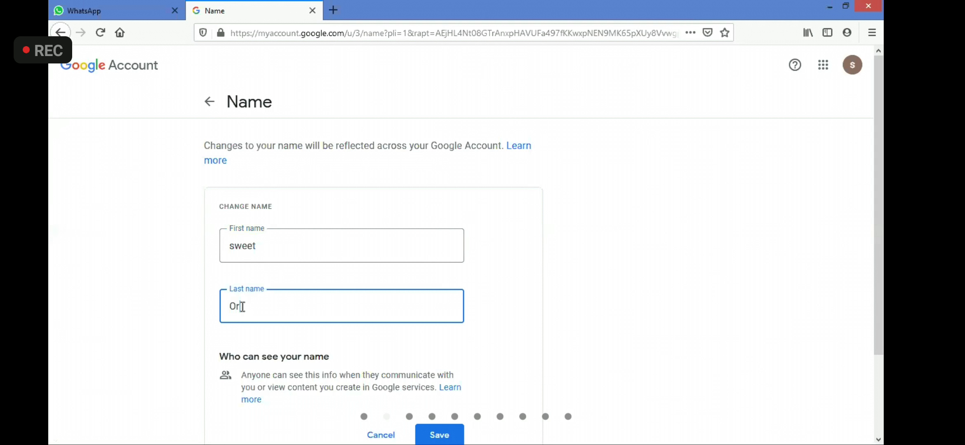
{"action": "type", "text": "anges"}
{"action": "scroll", "coordinate": [295, 313], "scroll_direction": "down", "scroll_amount": 3}
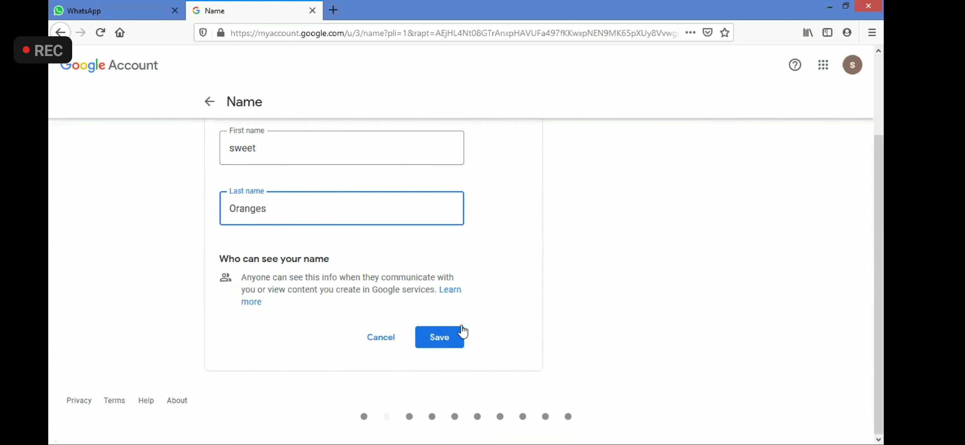
{"action": "left_click", "coordinate": [447, 340]}
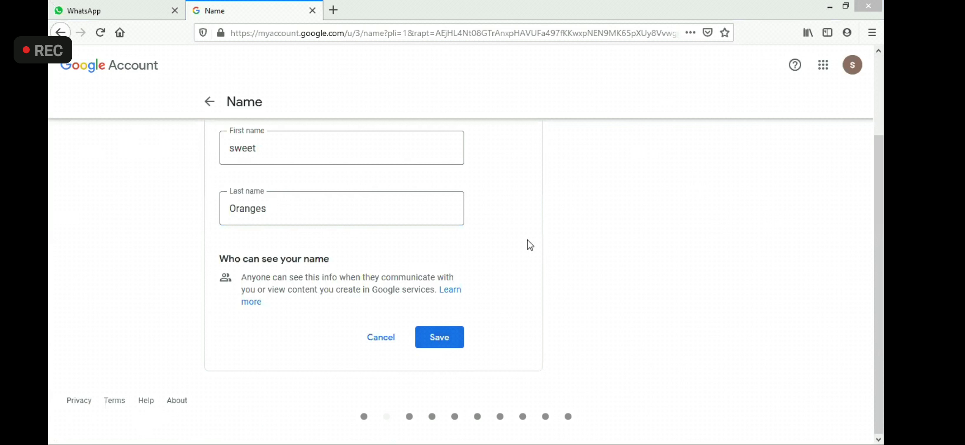
{"action": "left_click_drag", "start_coordinate": [881, 201], "coordinate": [881, 61]}
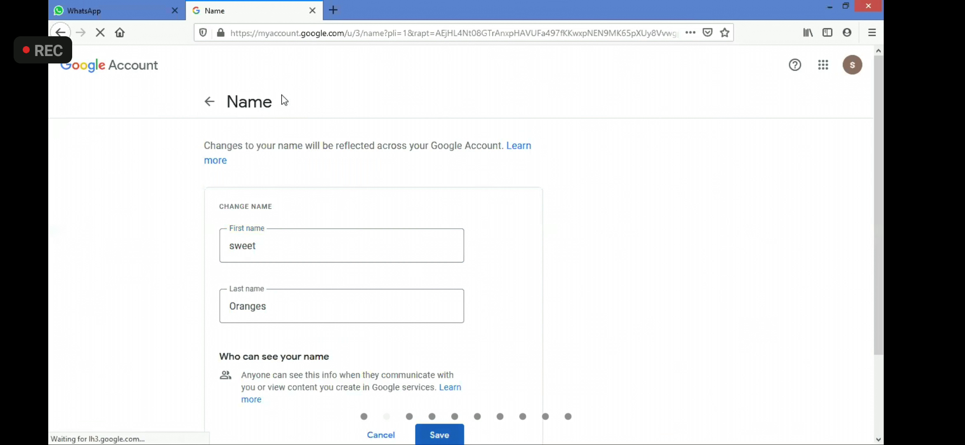
{"action": "left_click", "coordinate": [214, 103]}
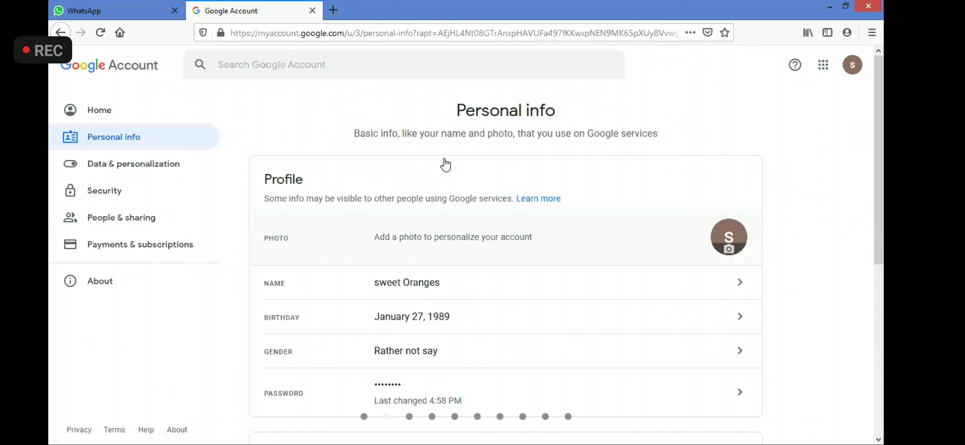
Verify the new name in the account list, close the Google Account tab, and bring up Foxit Reader
{"action": "scroll", "coordinate": [445, 164], "scroll_direction": "down", "scroll_amount": 3}
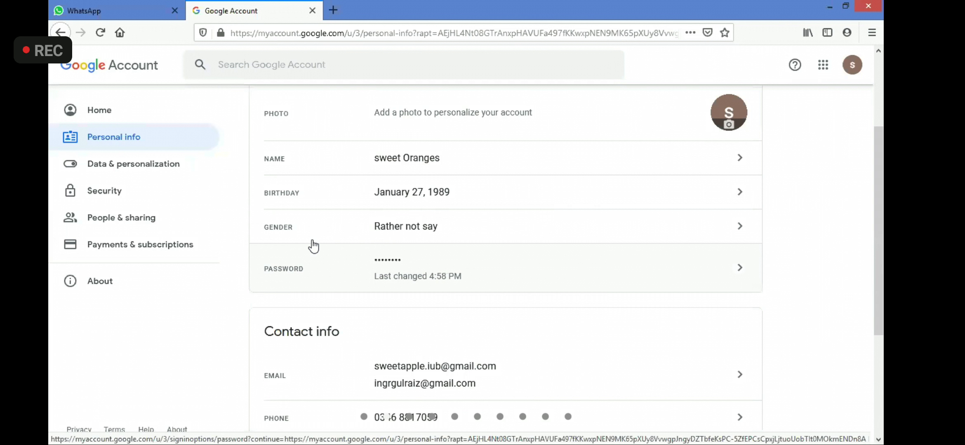
{"action": "left_click", "coordinate": [851, 66]}
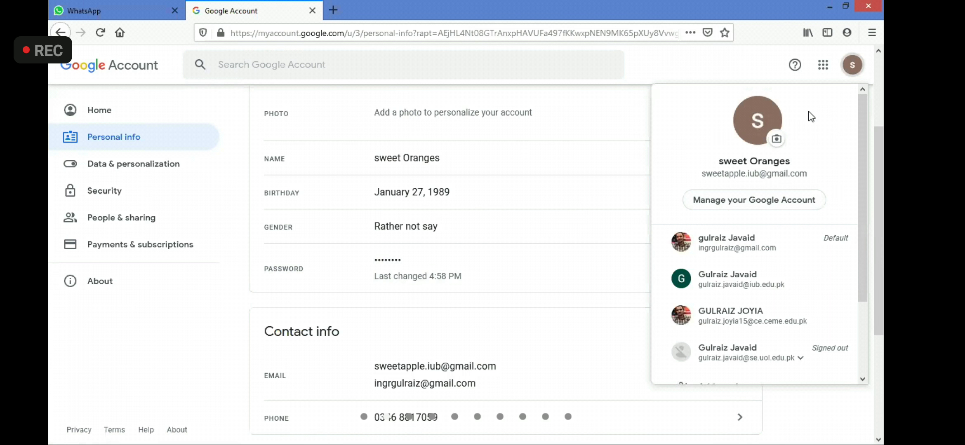
{"action": "left_click", "coordinate": [313, 12]}
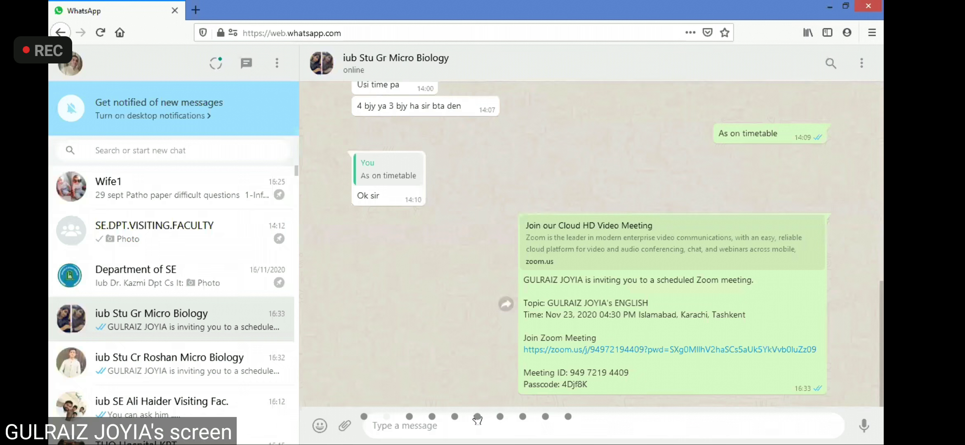
{"action": "left_click", "coordinate": [480, 421]}
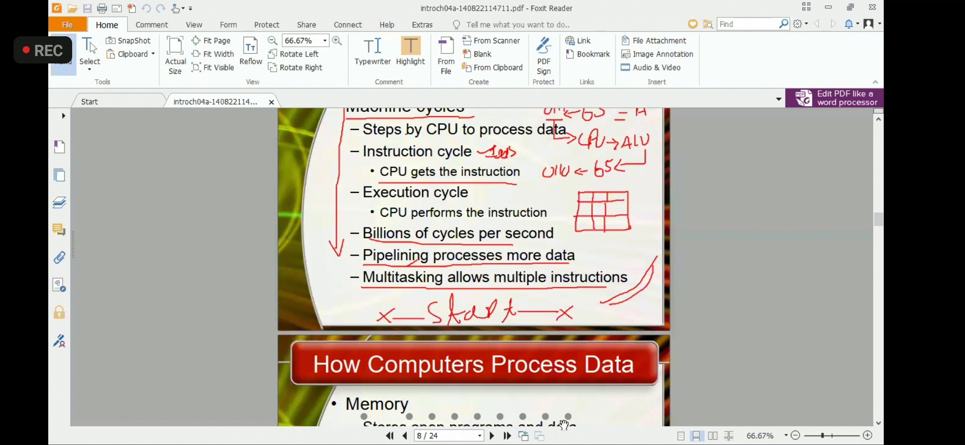